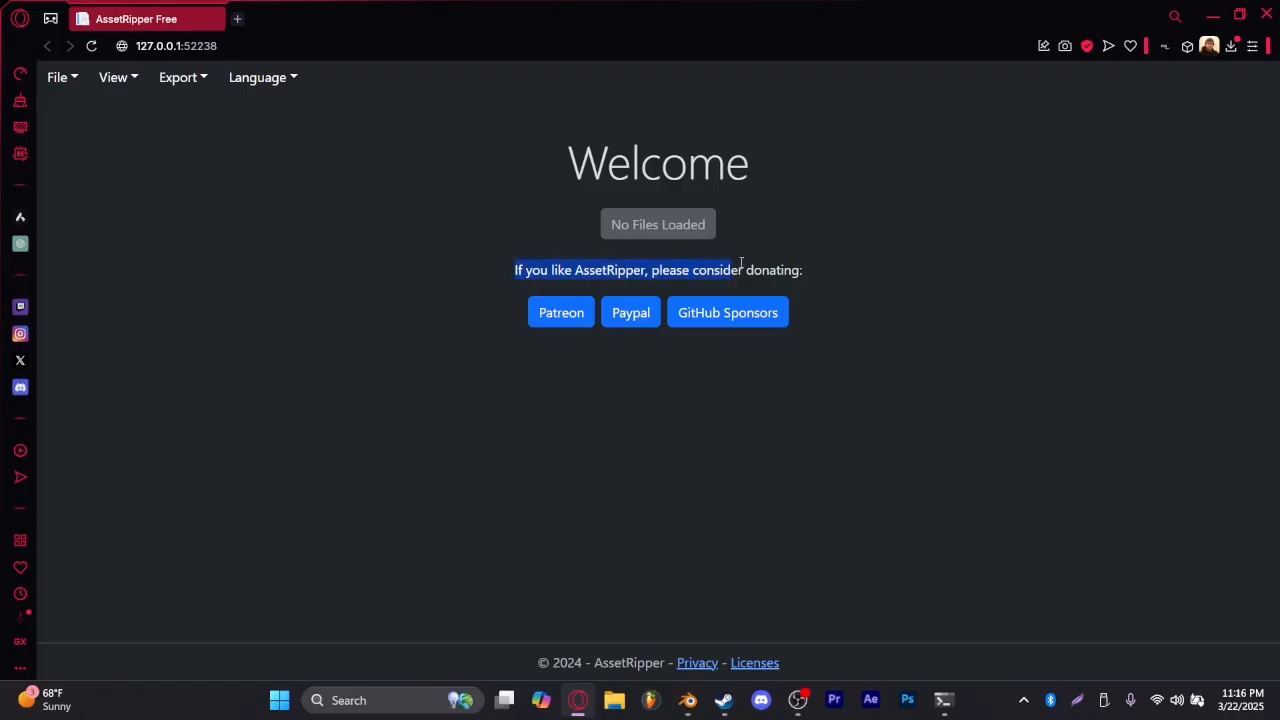
# Start opening a game folder in AssetRipper and browse to Program Files (x86)\Steam on the C: drive
pyautogui.click(472, 205)
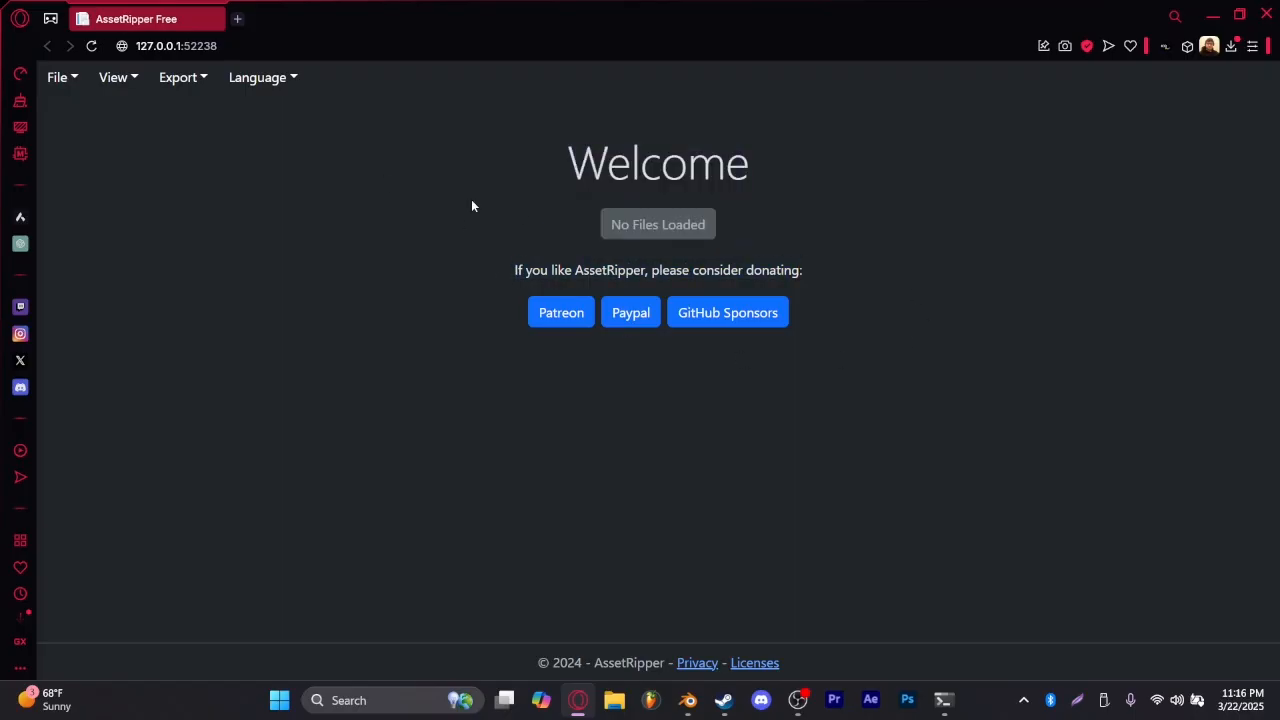
pyautogui.click(72, 79)
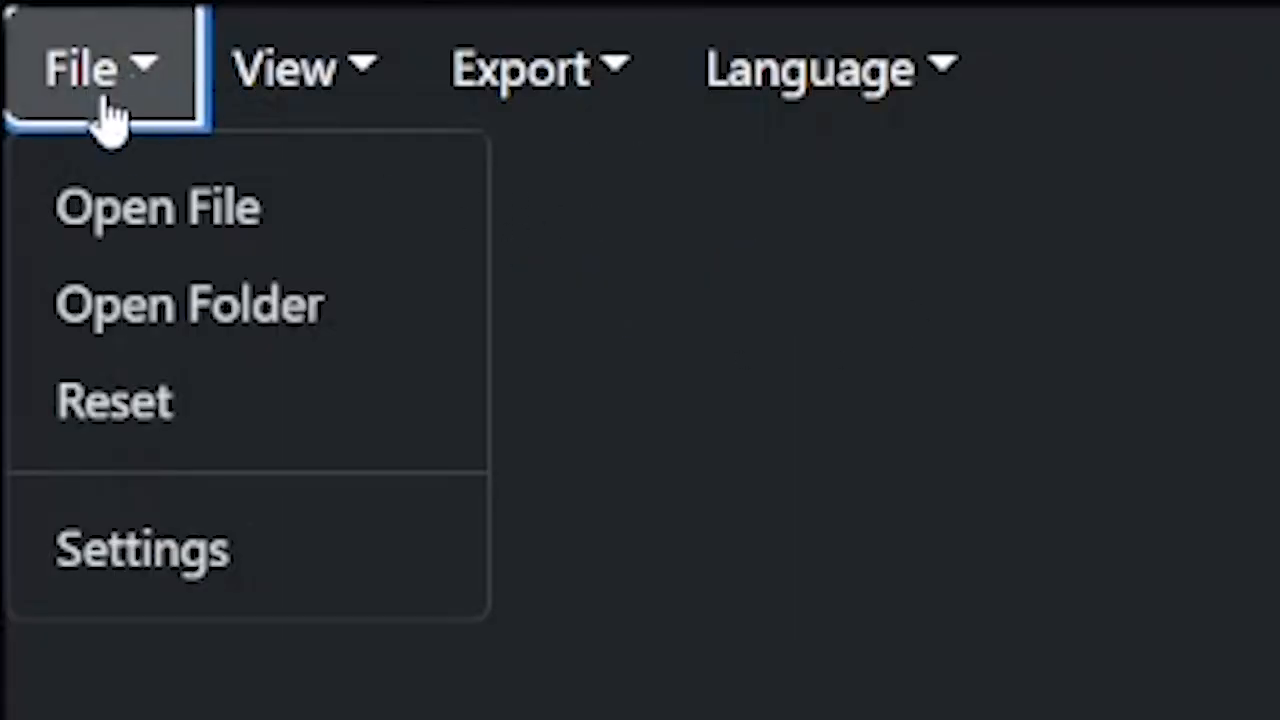
pyautogui.click(337, 322)
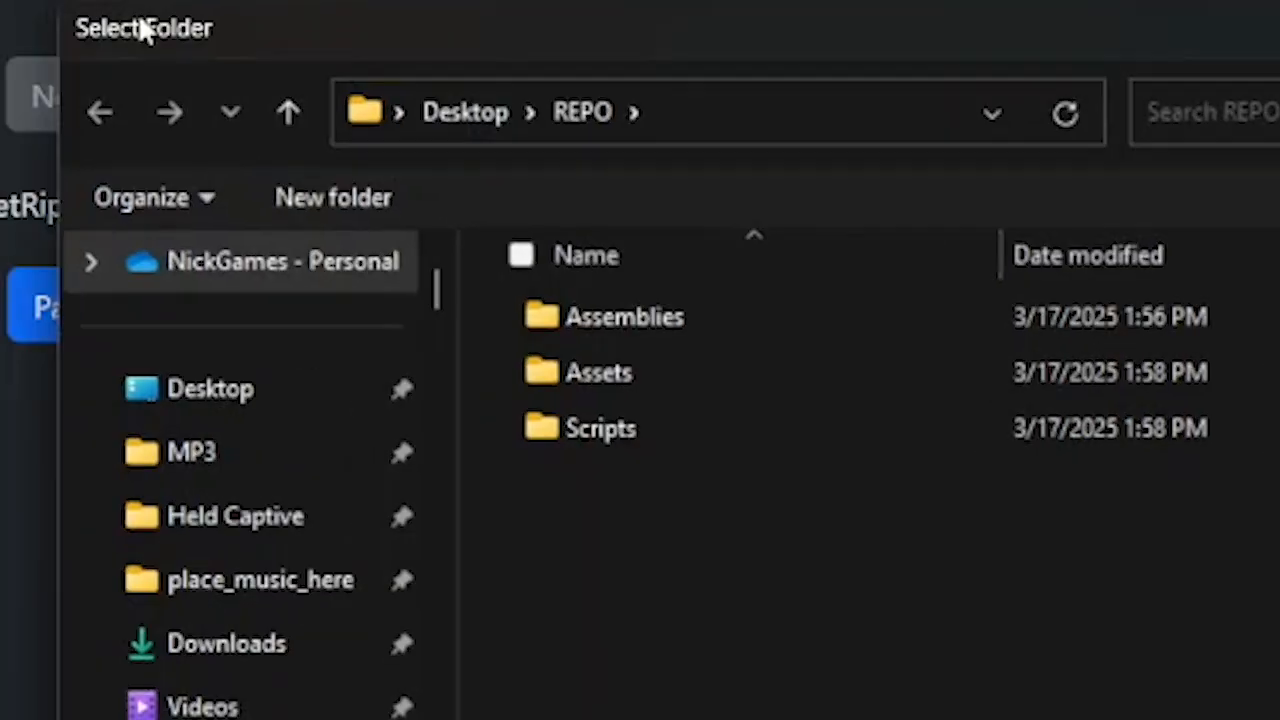
pyautogui.scroll(-6, 217, 443)
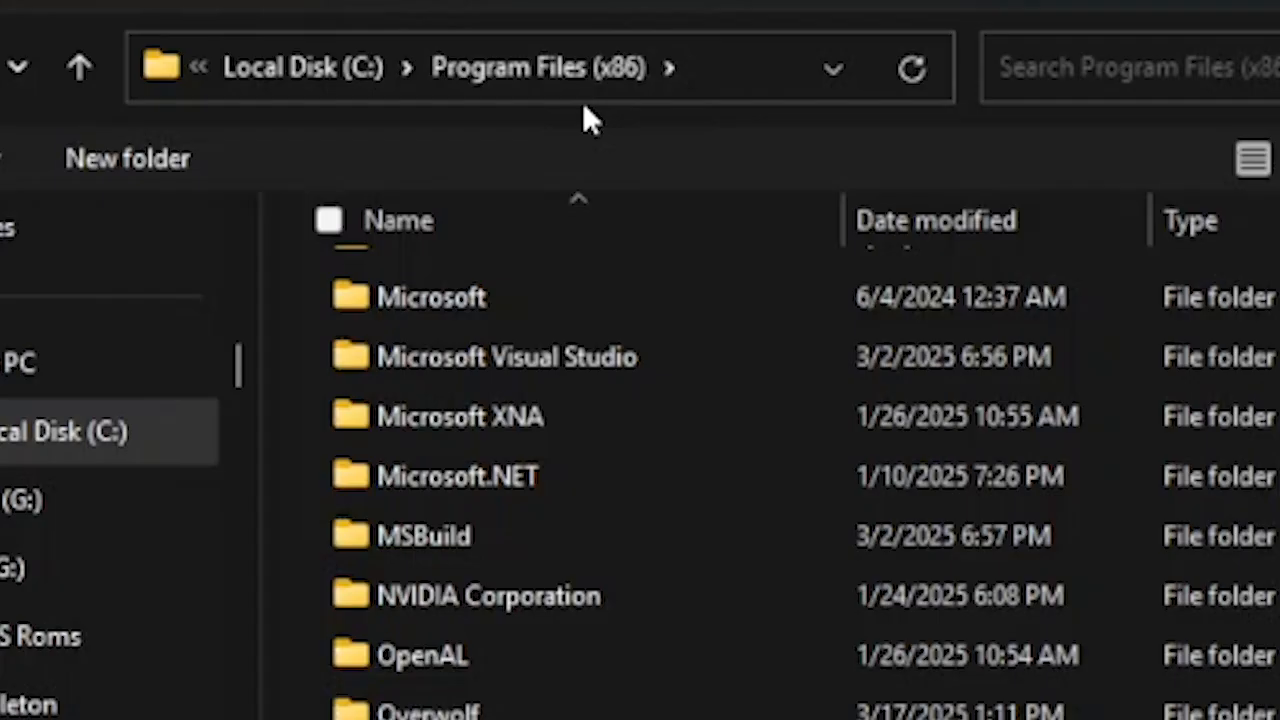
pyautogui.scroll(-5, 492, 434)
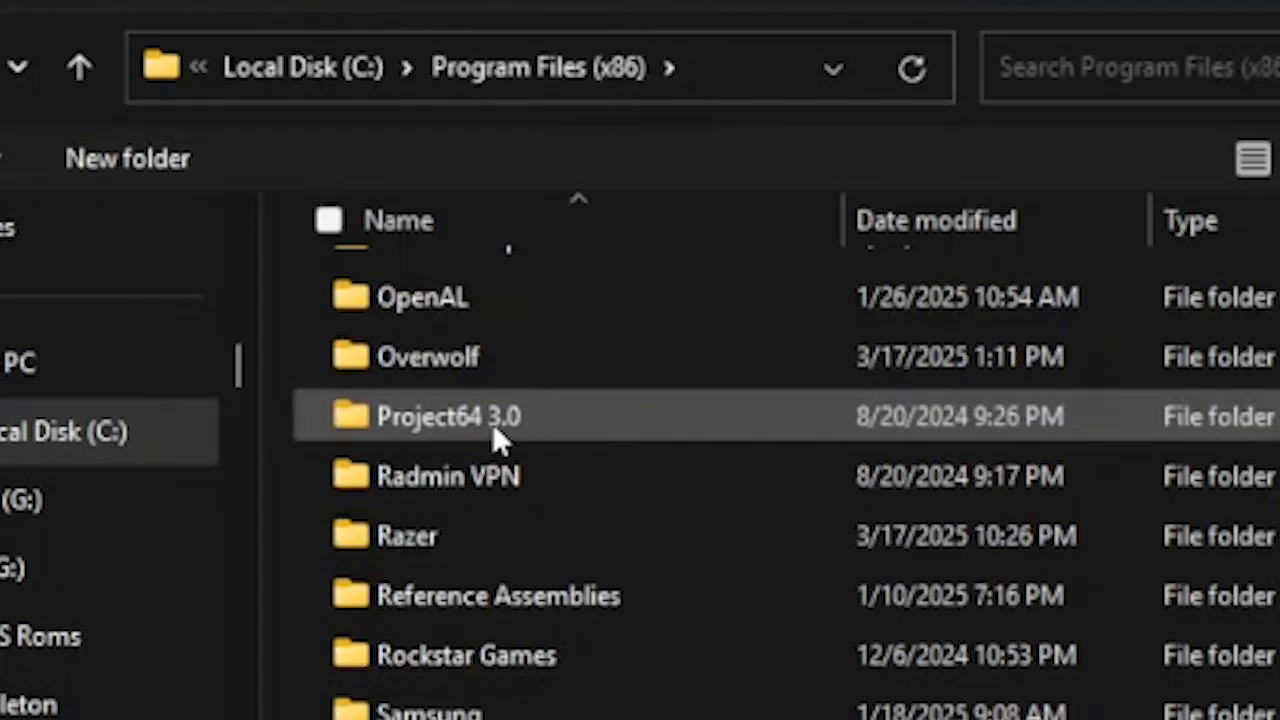
pyautogui.scroll(2, 472, 480)
pyautogui.doubleClick(467, 454)
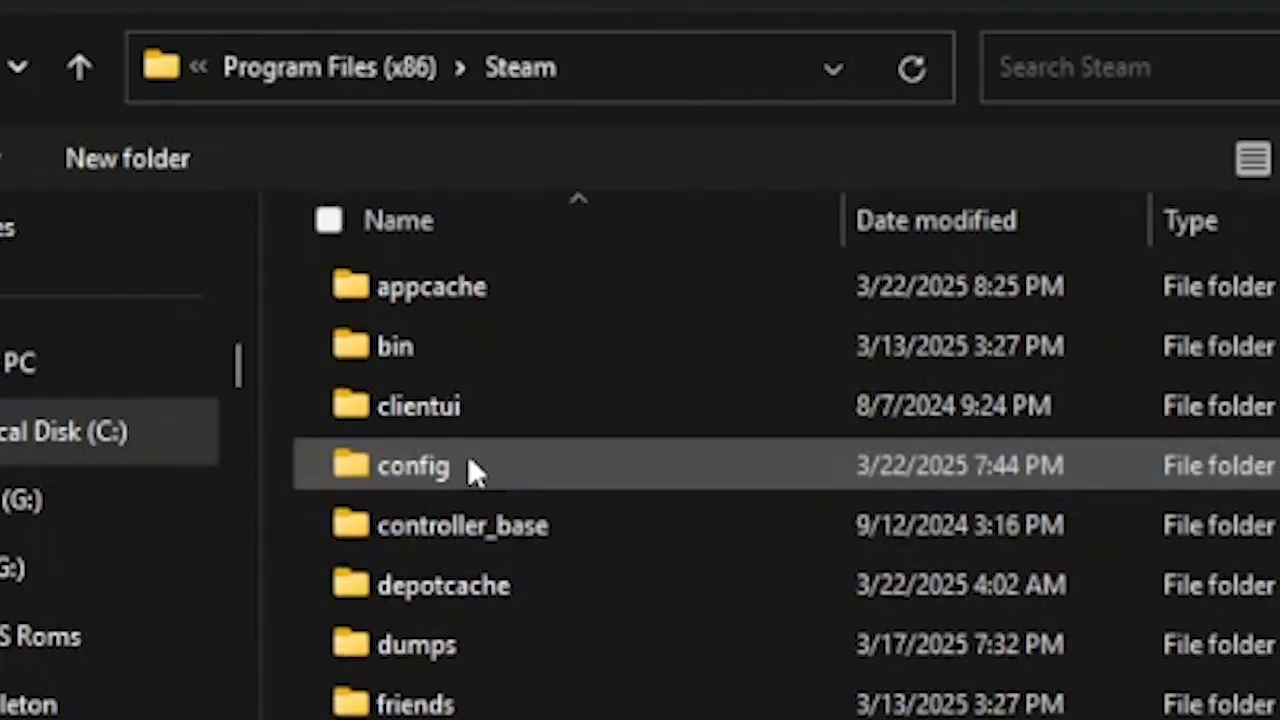
# Go from the Steam folder into steamapps and open its common folder
pyautogui.scroll(-2, 468, 400)
pyautogui.scroll(-2, 471, 509)
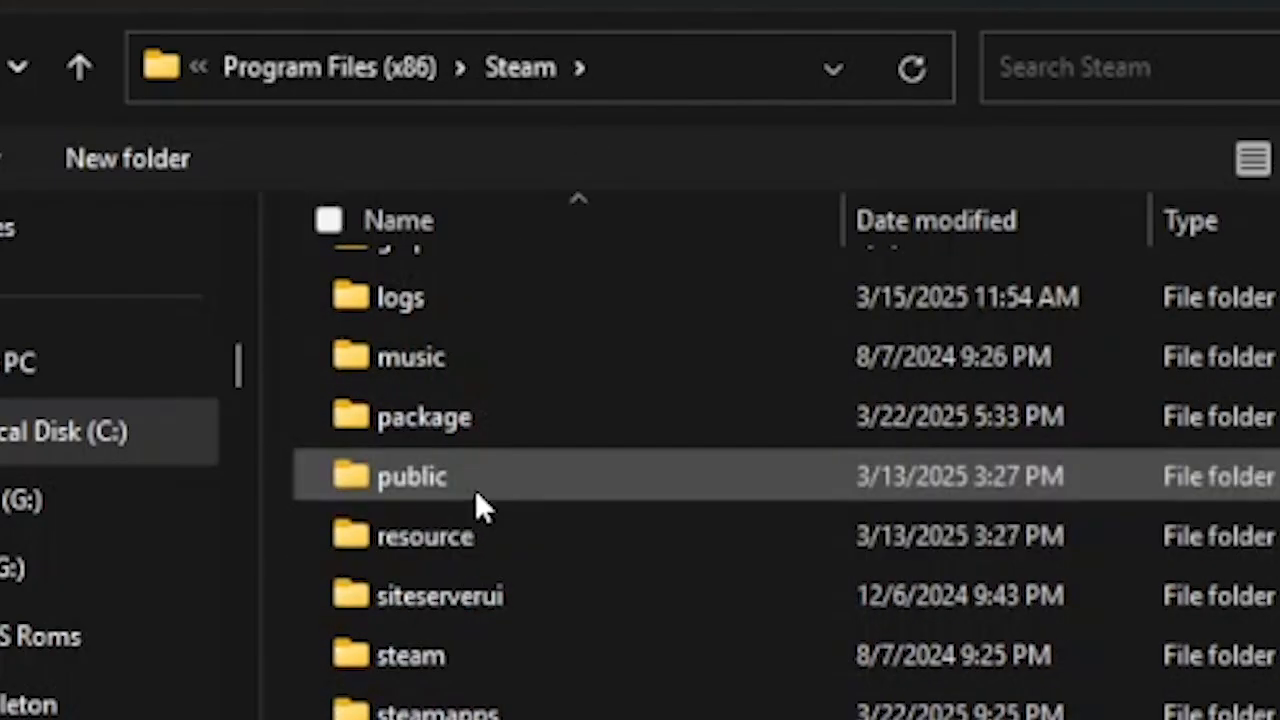
pyautogui.scroll(-1, 472, 615)
pyautogui.doubleClick(495, 537)
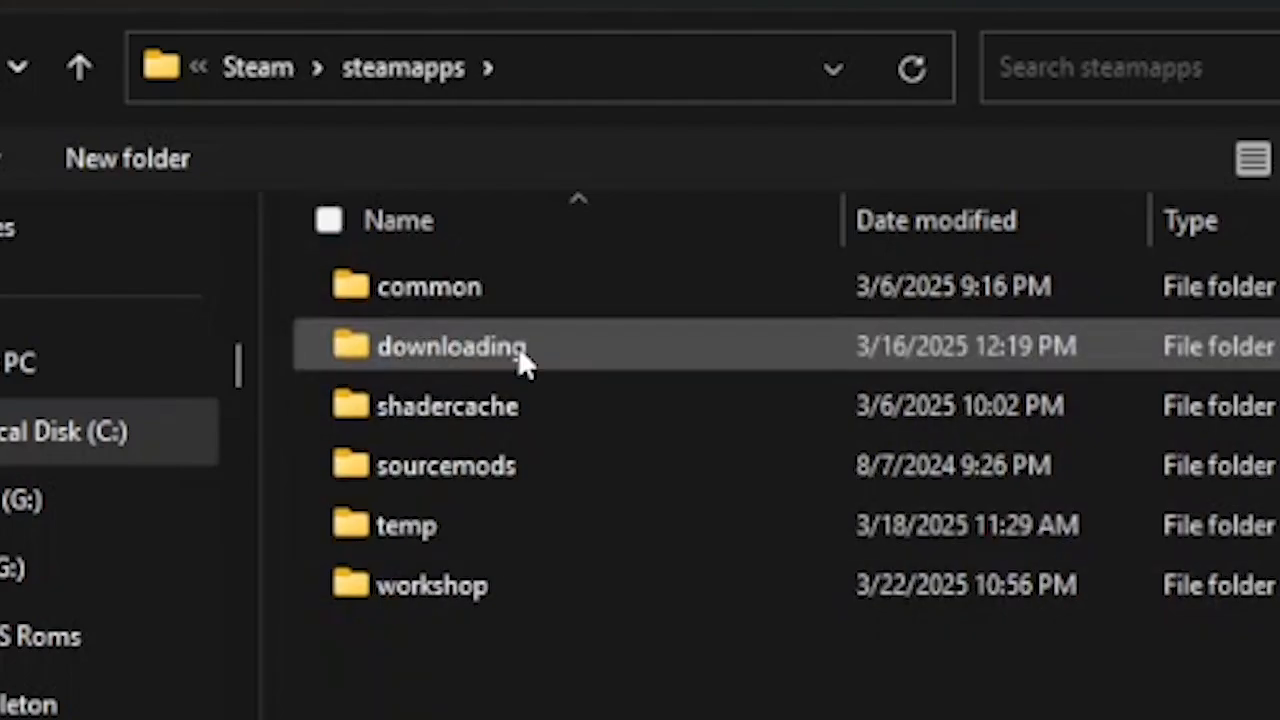
pyautogui.click(498, 300)
pyautogui.doubleClick(497, 300)
# Load the REPO game folder into AssetRipper and check the import log in the console window
pyautogui.scroll(-4, 831, 521)
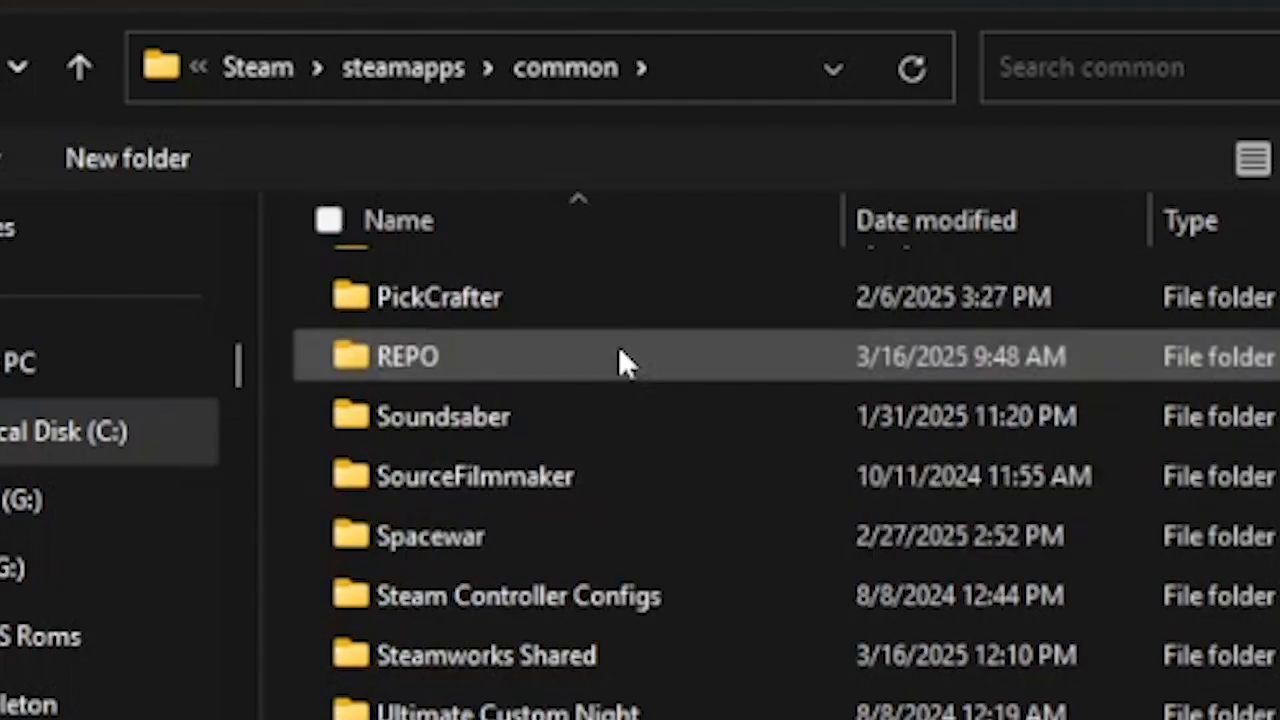
pyautogui.click(606, 345)
pyautogui.doubleClick(606, 346)
pyautogui.click(951, 691)
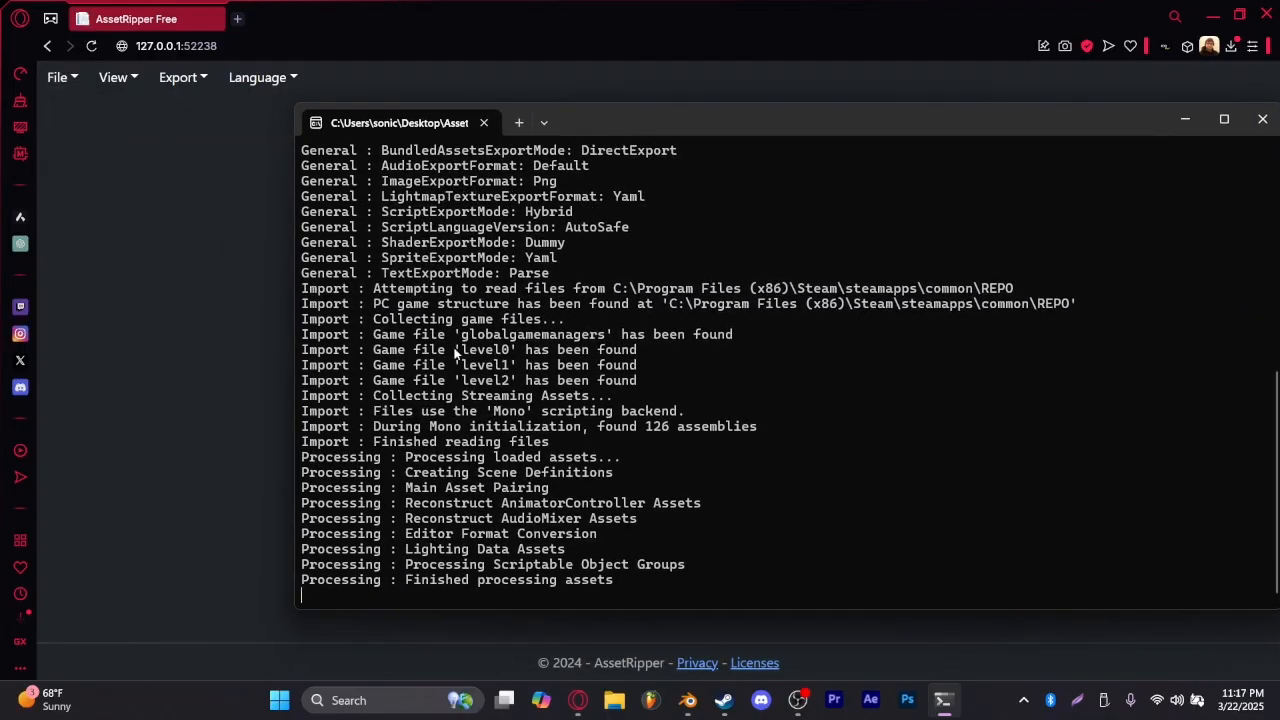
pyautogui.moveTo(617, 120); pyautogui.dragTo(455, 111)
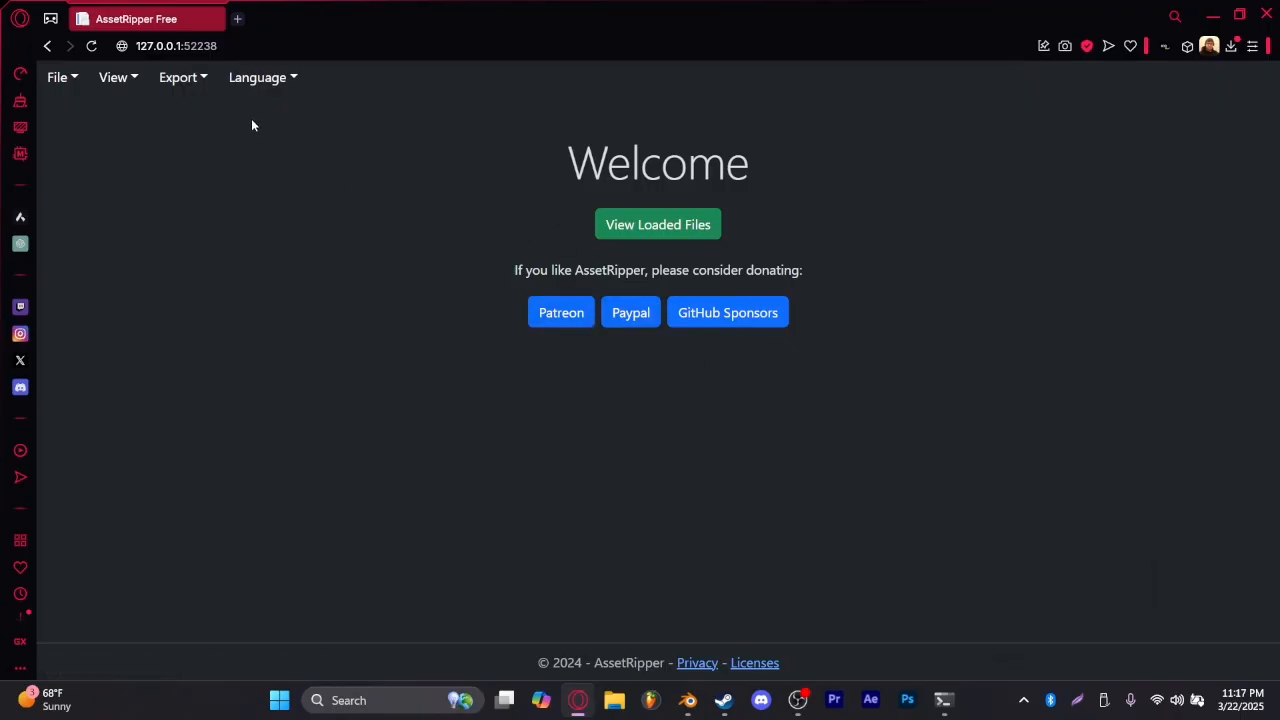
# Start an export of all files and browse to the Desktop for the destination
pyautogui.click(183, 86)
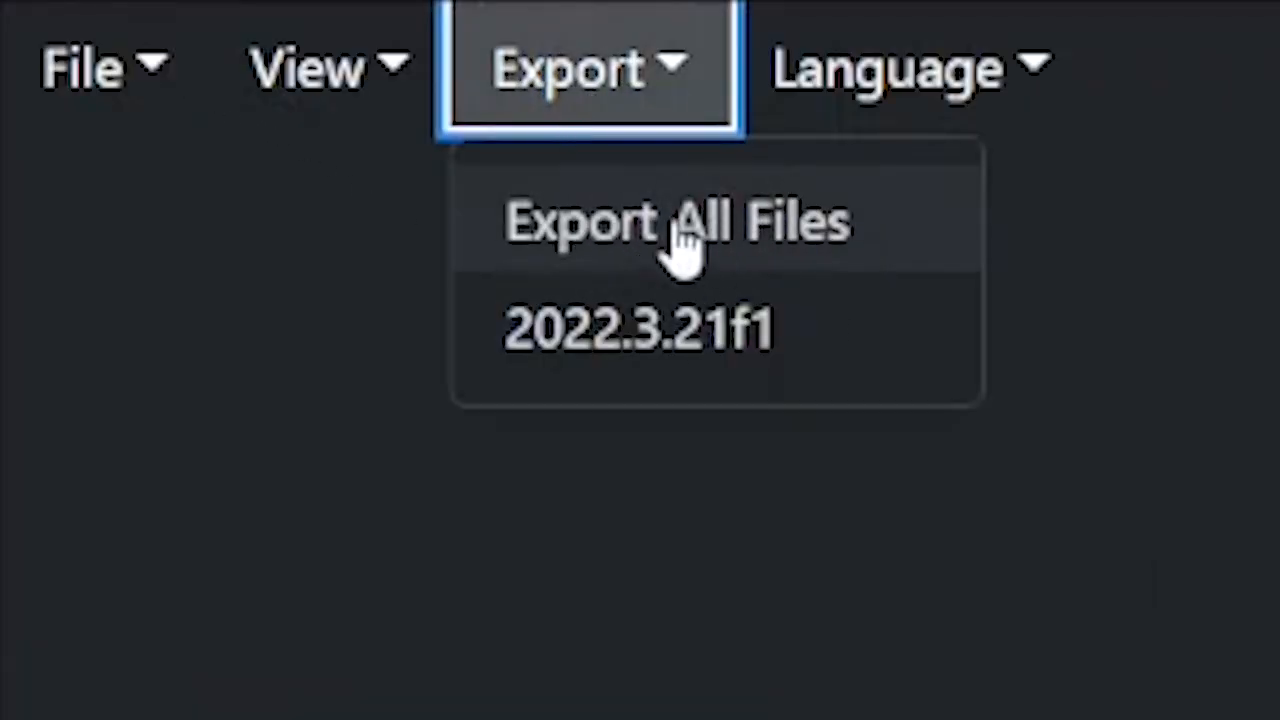
pyautogui.click(735, 250)
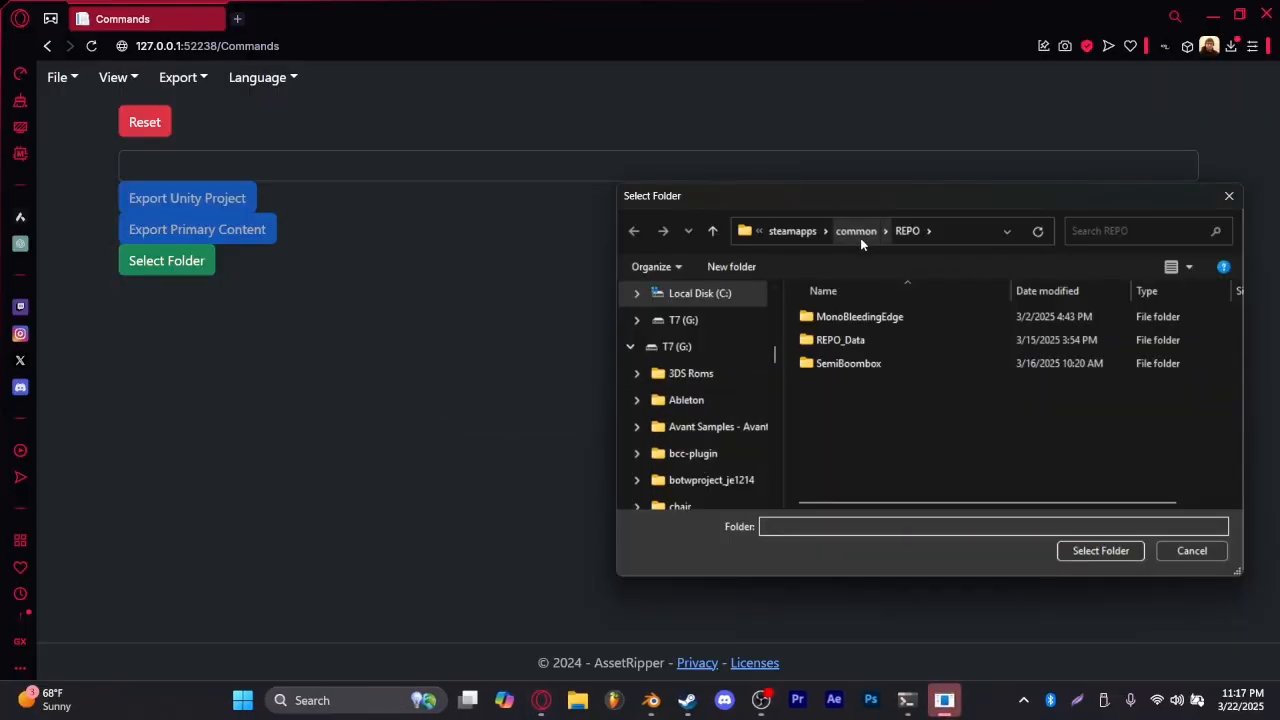
pyautogui.click(860, 231)
pyautogui.scroll(8, 715, 344)
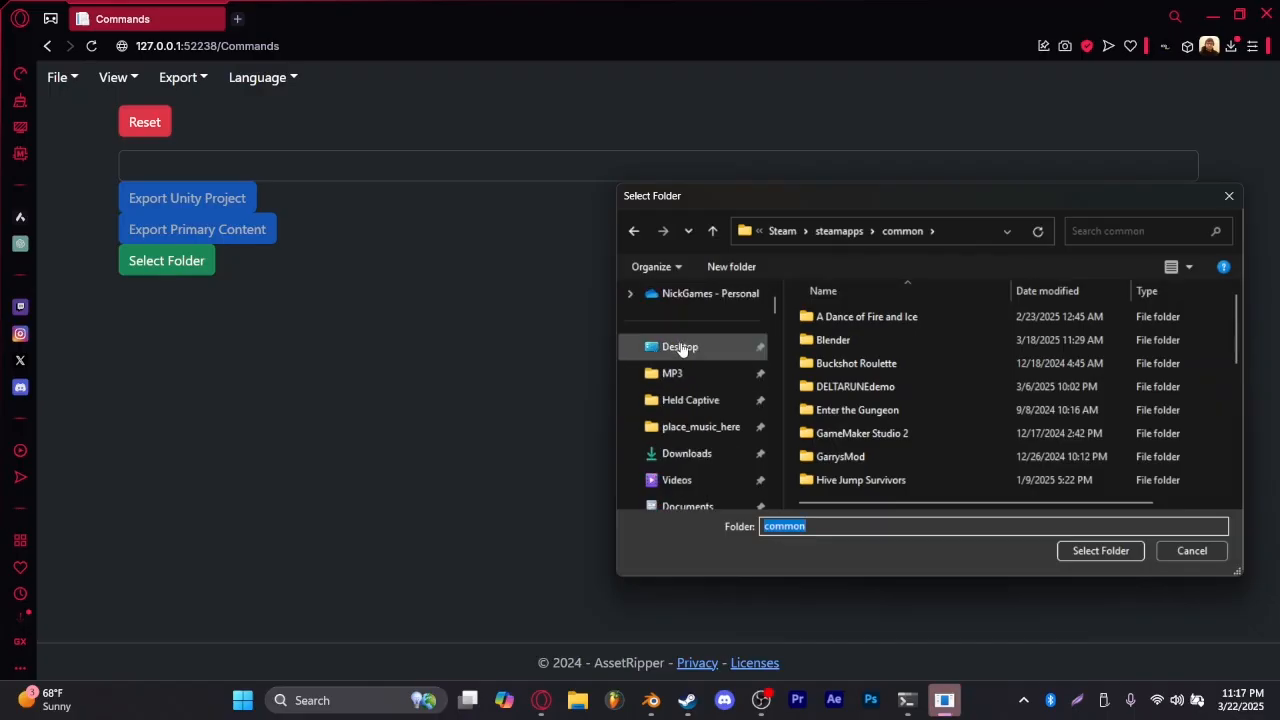
pyautogui.click(680, 346)
pyautogui.scroll(-5, 1025, 425)
# Create a folder named djhdgndjkfng on the Desktop and select it as the export destination
pyautogui.rightClick(1167, 463)
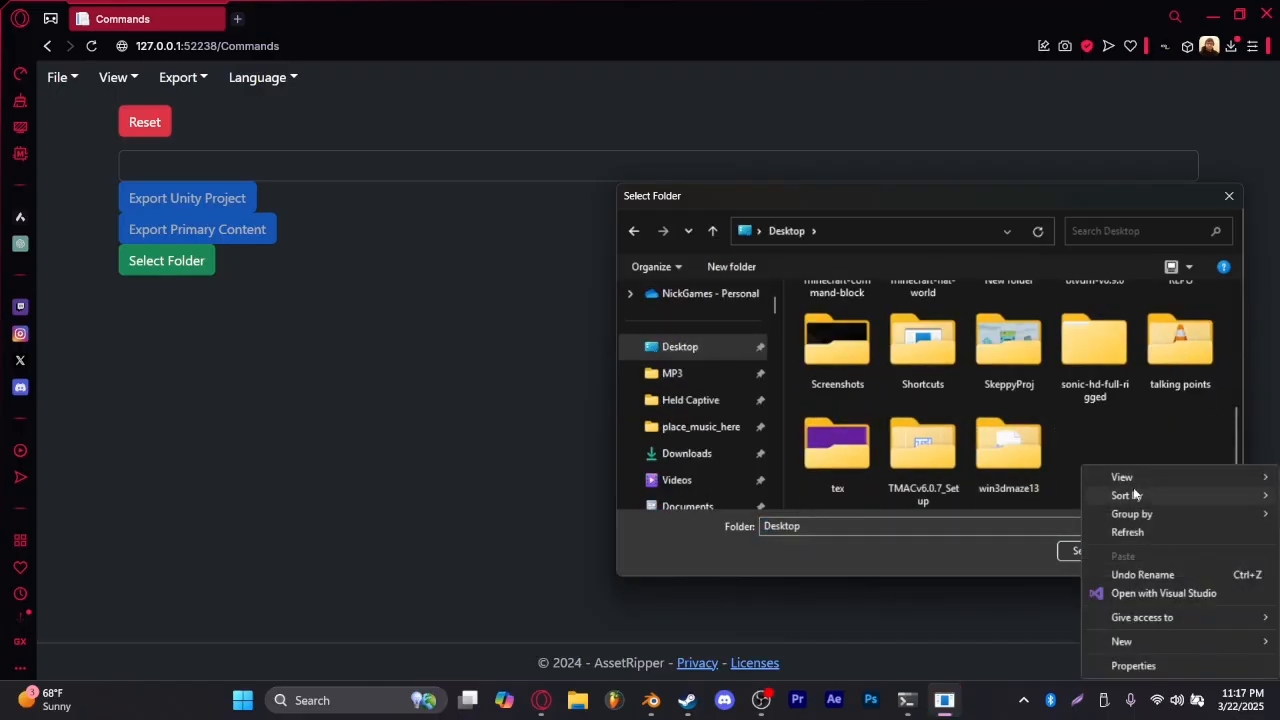
pyautogui.click(1050, 615)
pyautogui.write('djhdgndjkfng')
pyautogui.press('Return')
pyautogui.click(1100, 550)
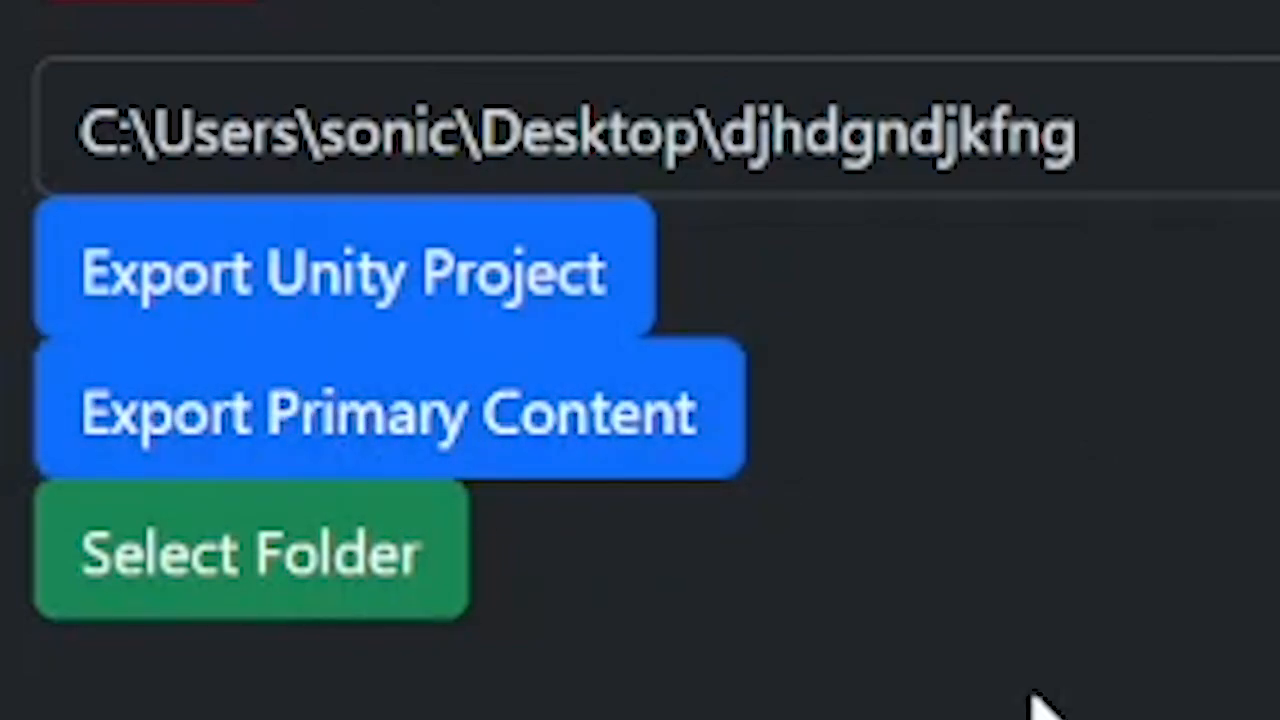
pyautogui.moveTo(1100, 132); pyautogui.dragTo(78, 132)
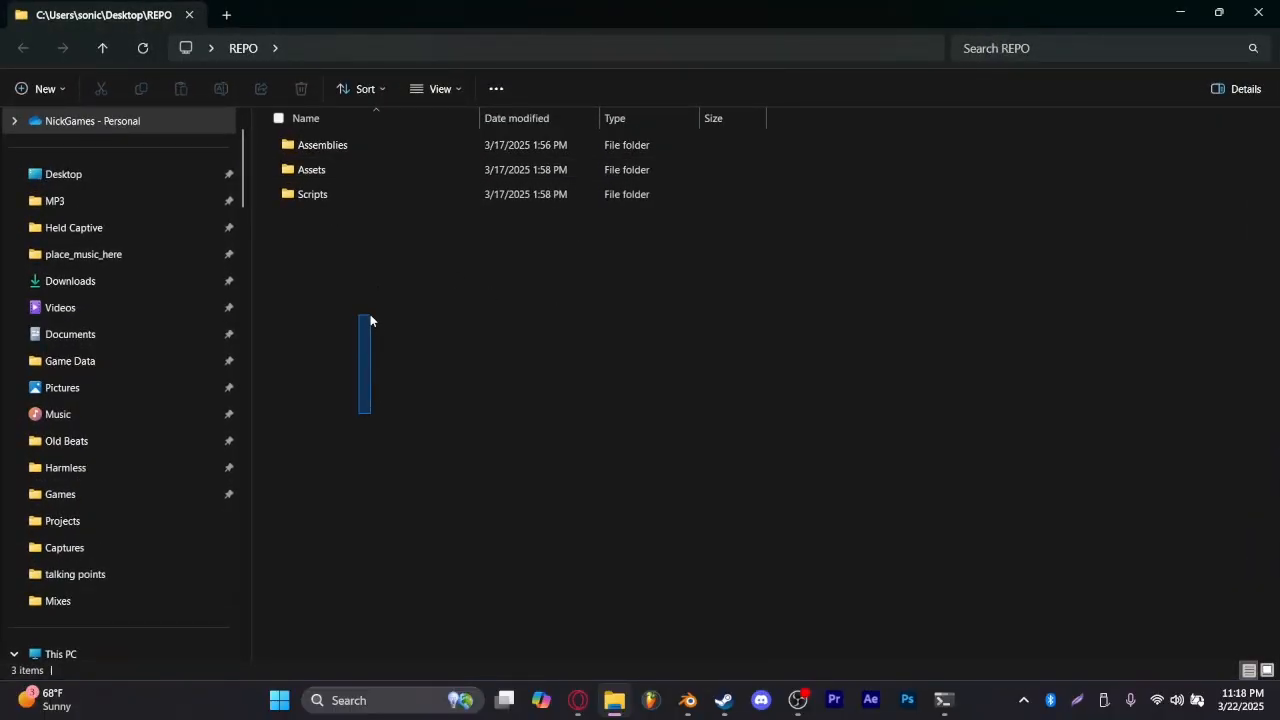
# In the exported REPO folder in File Explorer, open Assets and go into the PrefabHierarchyObject folder
pyautogui.moveTo(370, 320); pyautogui.dragTo(360, 143)
pyautogui.click(351, 220)
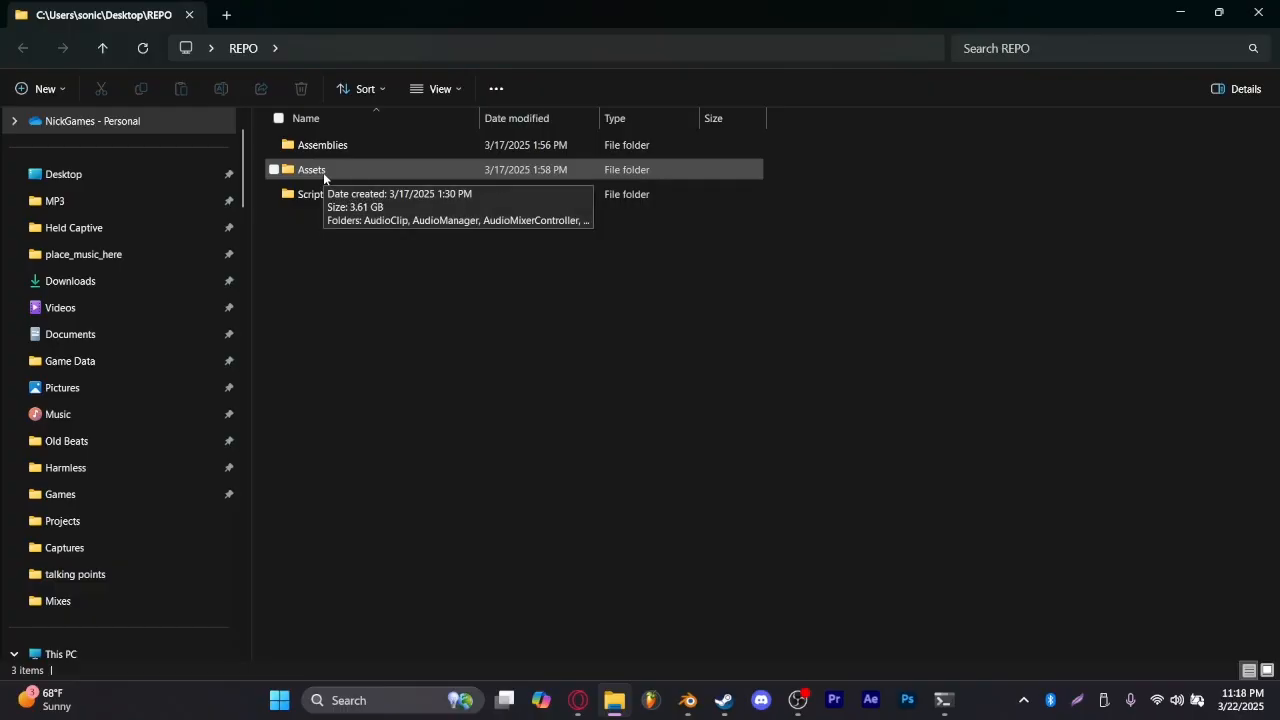
pyautogui.doubleClick(323, 172)
pyautogui.scroll(-6, 529, 286)
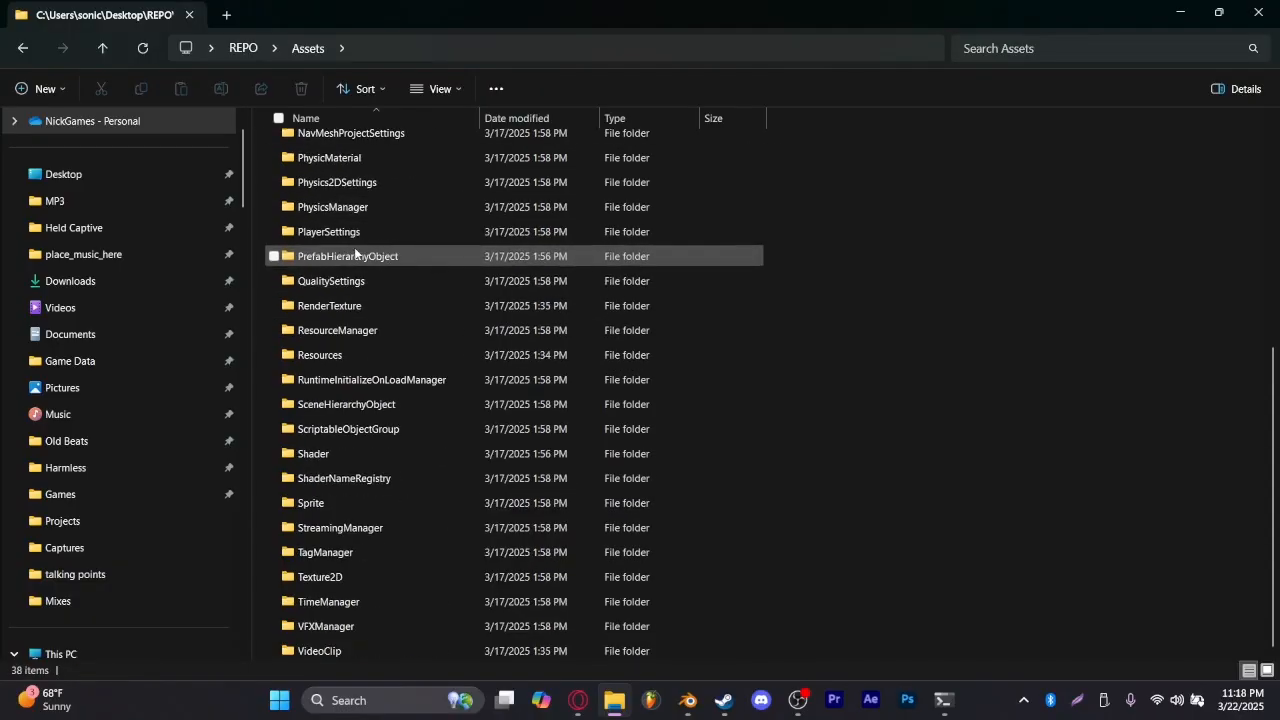
pyautogui.doubleClick(332, 260)
# Find PlayerAvatar.glb among the prefab files and import it into Blender as glTF 2.0 with the default options
pyautogui.scroll(-6, 628, 237)
pyautogui.scroll(-20, 628, 237)
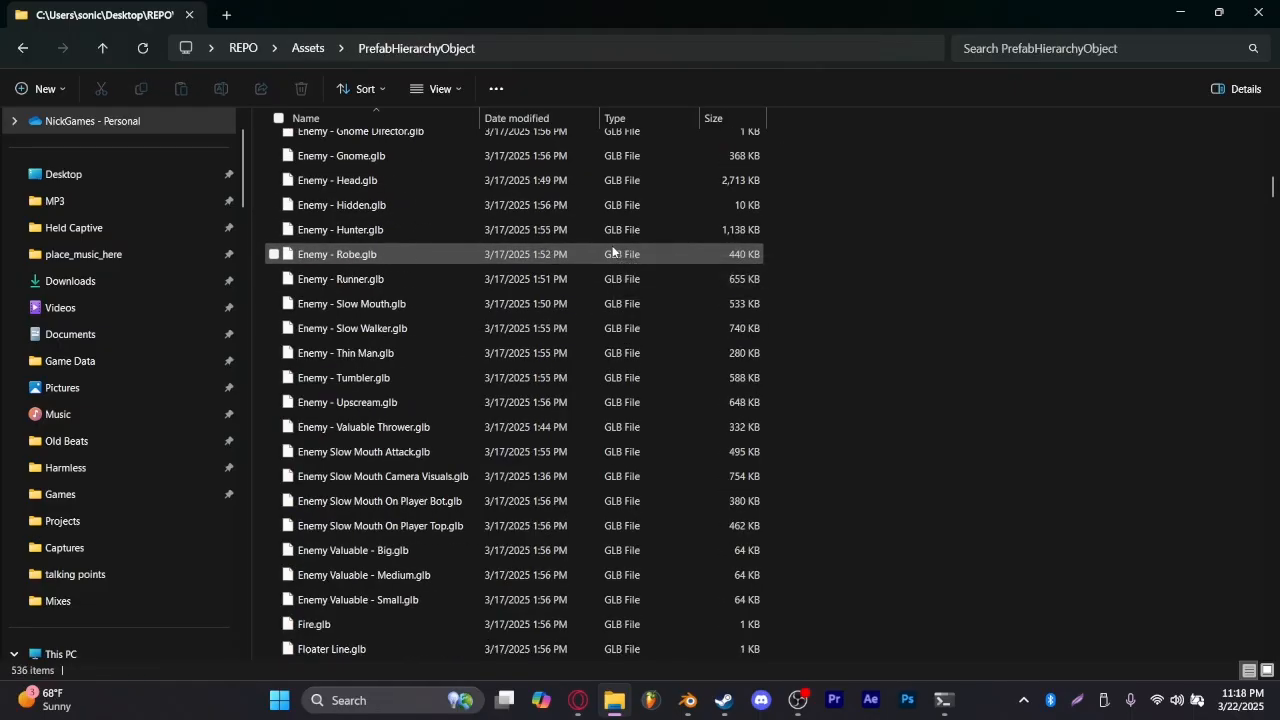
pyautogui.moveTo(1275, 232); pyautogui.dragTo(1199, 526)
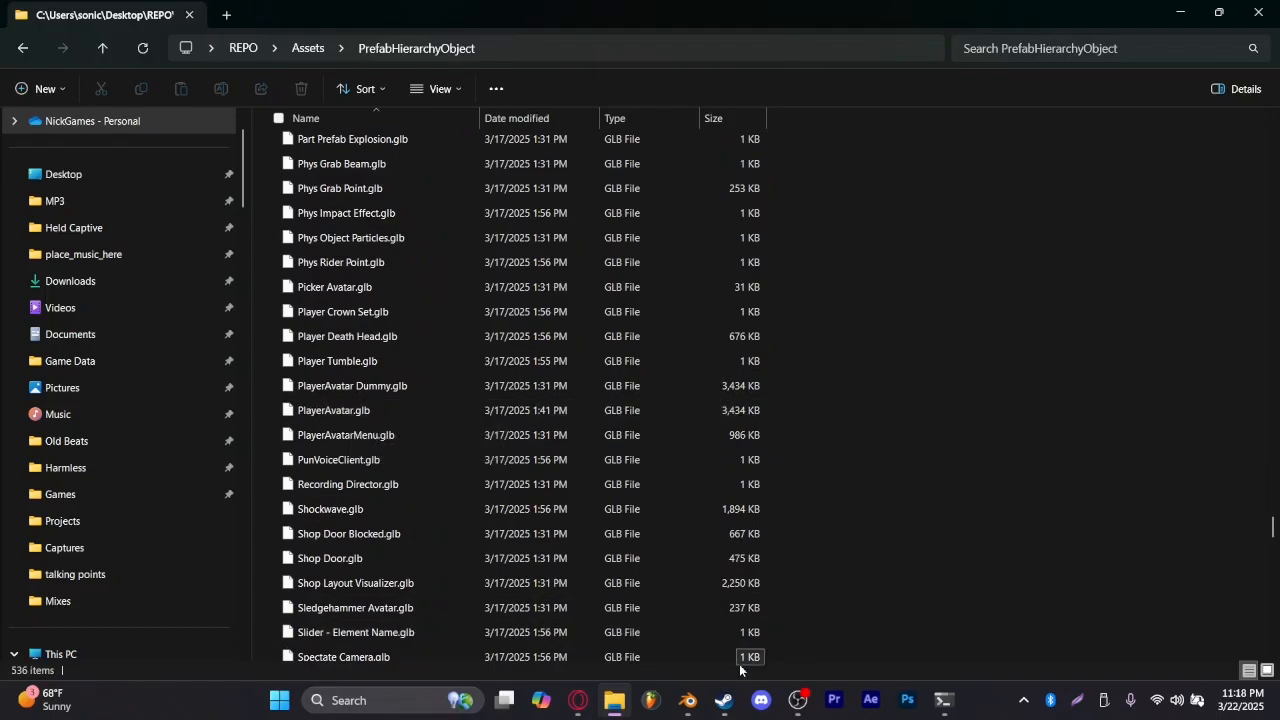
pyautogui.click(687, 700)
pyautogui.click(616, 690)
pyautogui.moveTo(400, 15); pyautogui.dragTo(1049, 96)
pyautogui.moveTo(1030, 477); pyautogui.dragTo(479, 336)
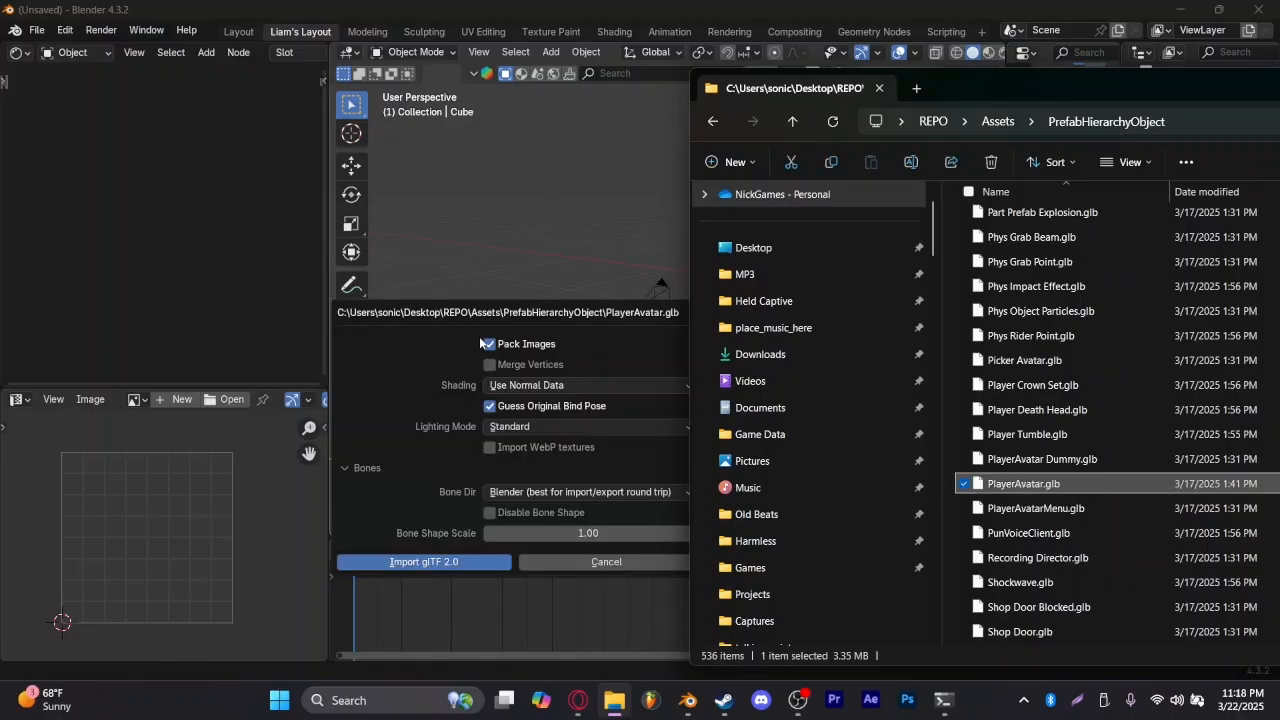
pyautogui.click(462, 562)
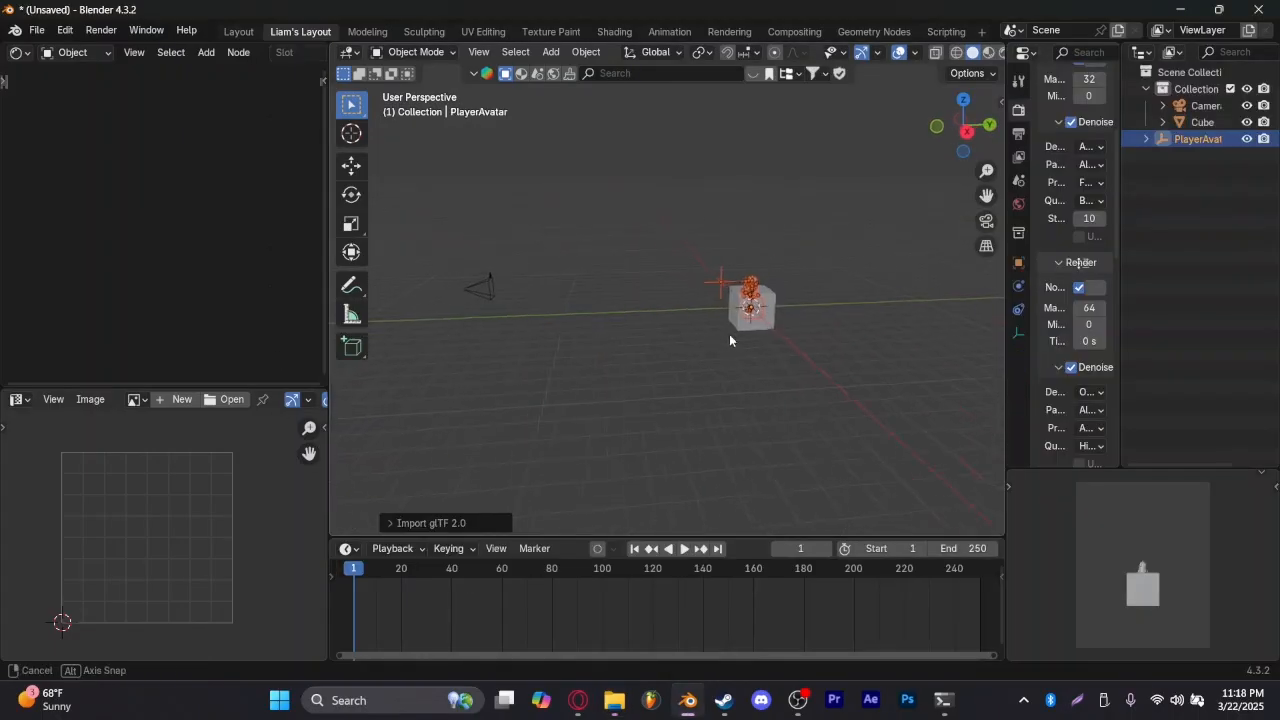
# Delete the default cube that covers the imported avatar
pyautogui.moveTo(730, 341); pyautogui.dragTo(724, 331, button='middle')
pyautogui.click(730, 328)
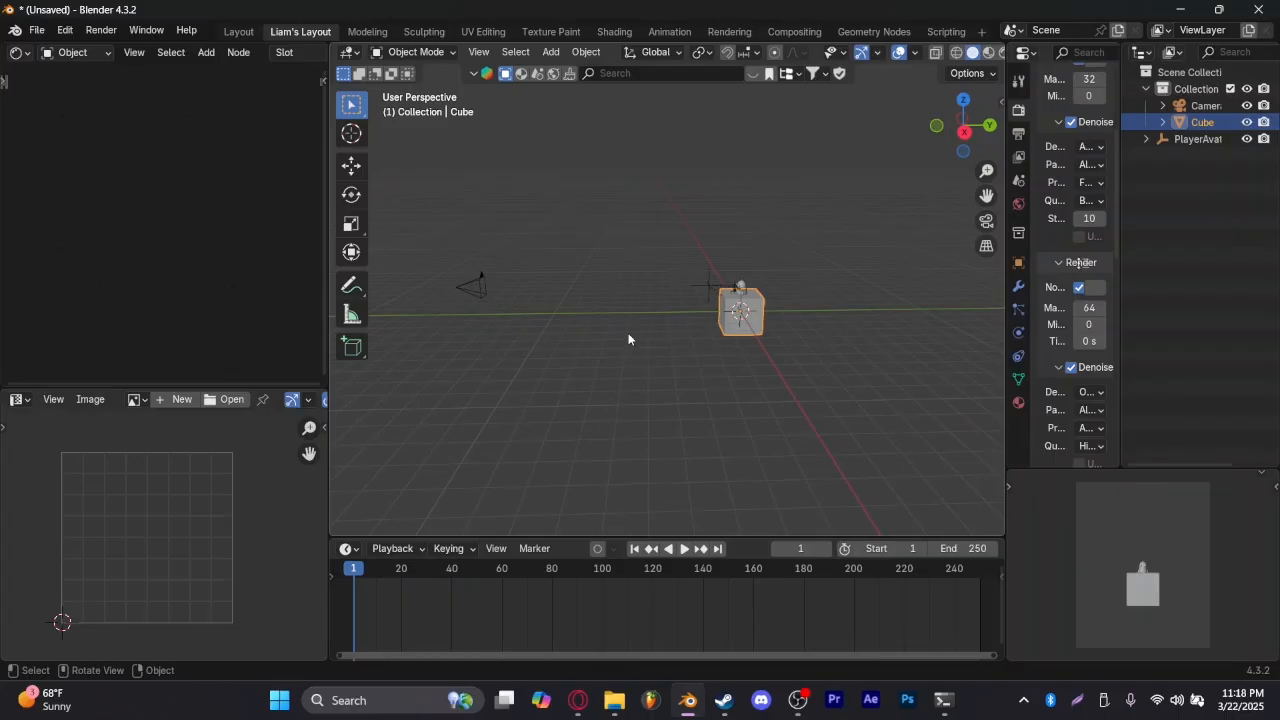
pyautogui.press('Delete')
# Delete the Grid Object surrounding the avatar and select the avatar's mesh_head_top part
pyautogui.click(745, 316)
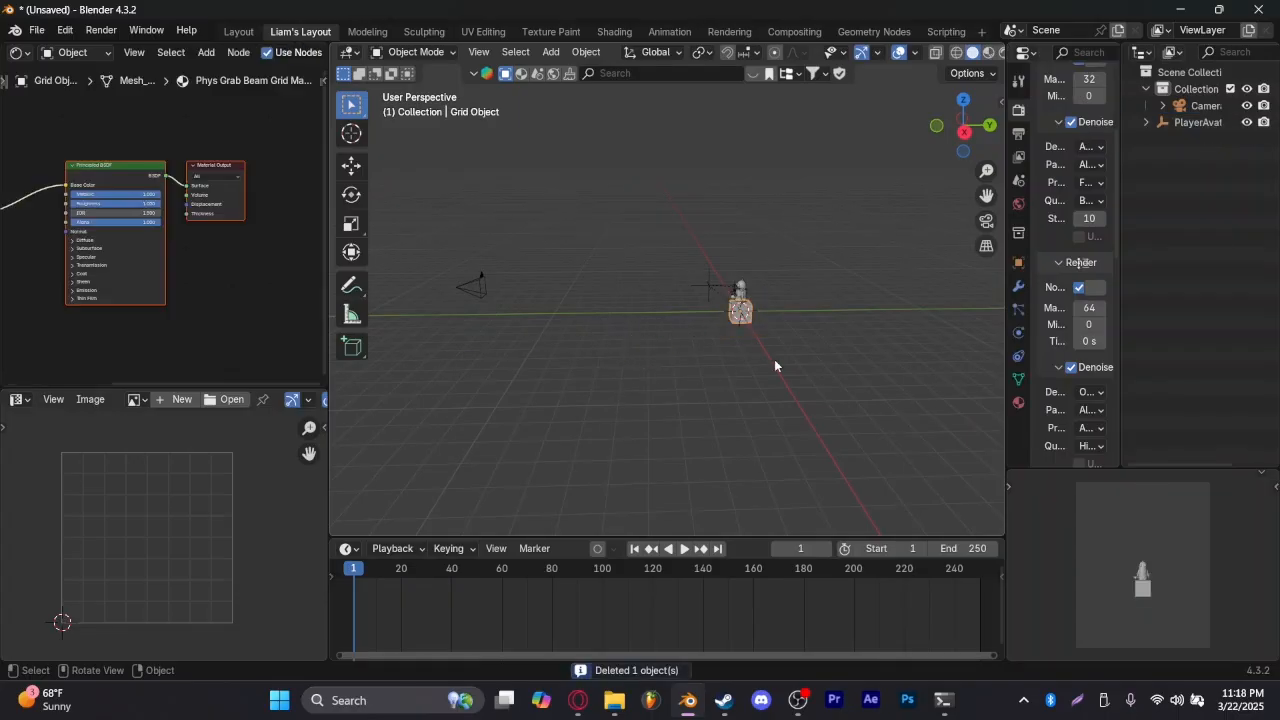
pyautogui.press('KP_Decimal')
pyautogui.moveTo(820, 387); pyautogui.dragTo(760, 380, button='middle')
pyautogui.scroll(3, 685, 380)
pyautogui.press('Delete')
pyautogui.click(839, 405)
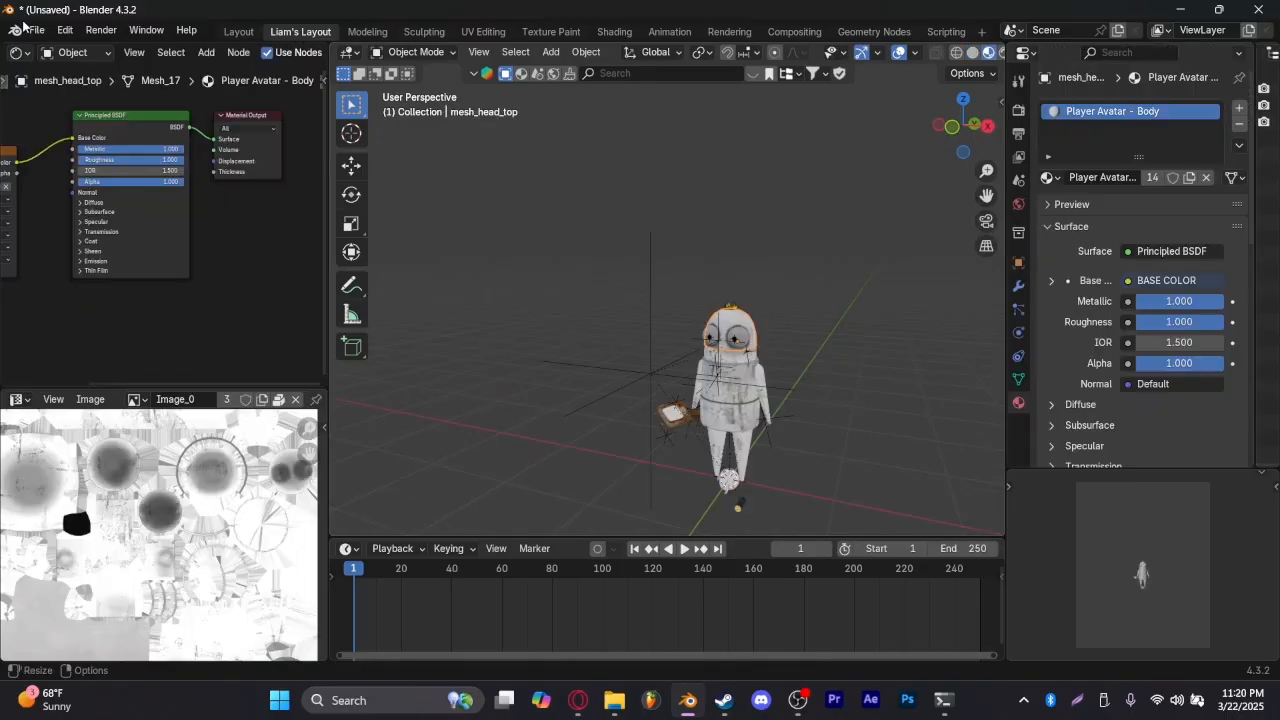
# Append the rigged PlayerModel Final character with its PlayerModelScene from a Blender file on the Desktop
pyautogui.click(36, 30)
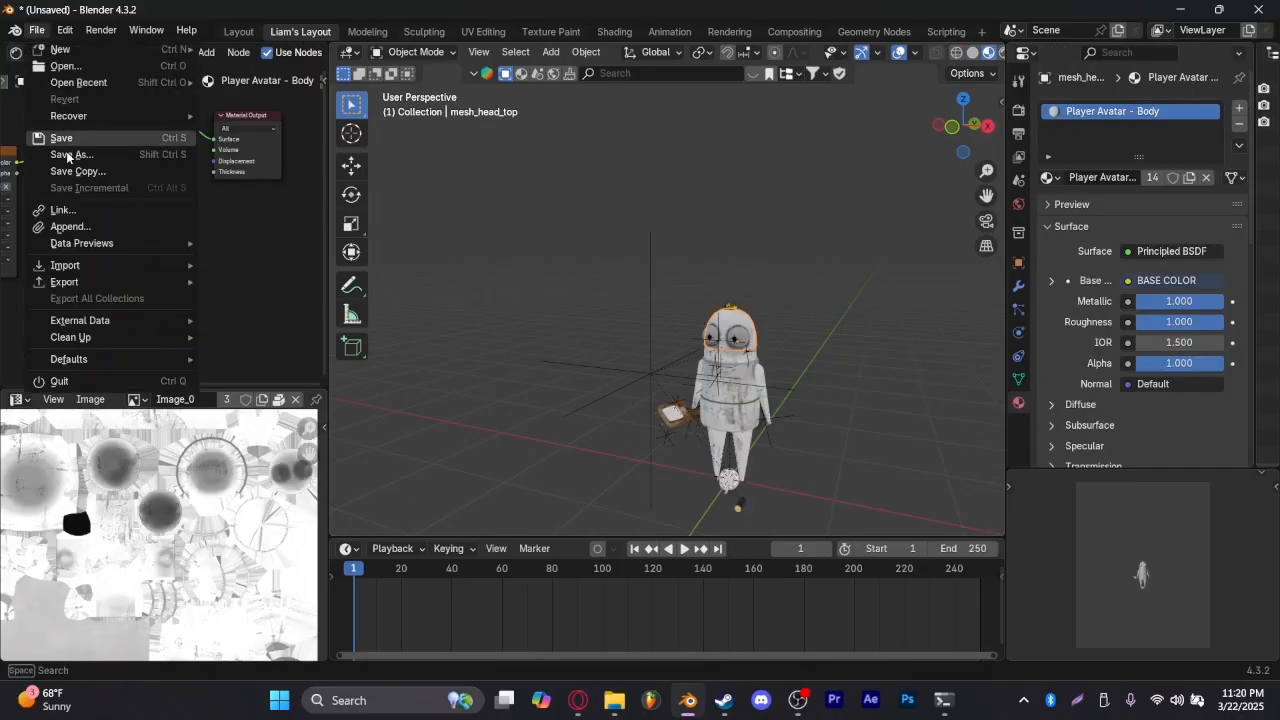
pyautogui.click(98, 226)
pyautogui.scroll(-3, 494, 242)
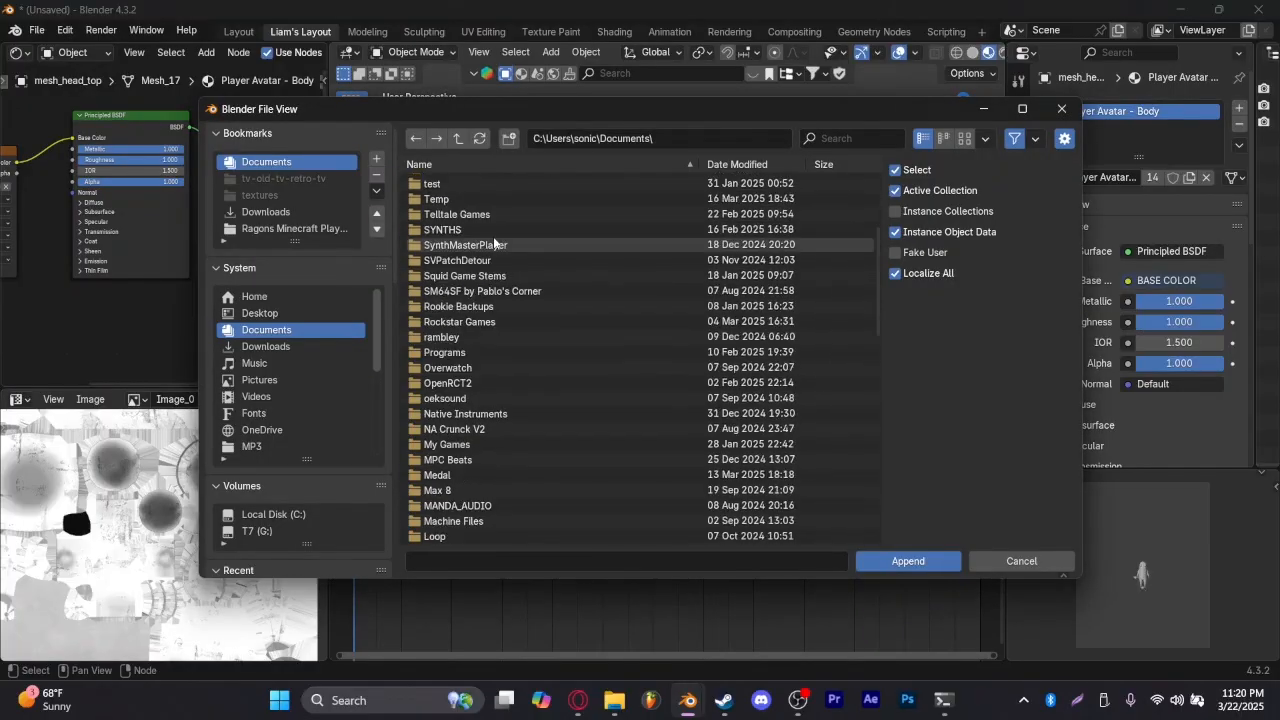
pyautogui.scroll(-2, 494, 242)
pyautogui.click(260, 313)
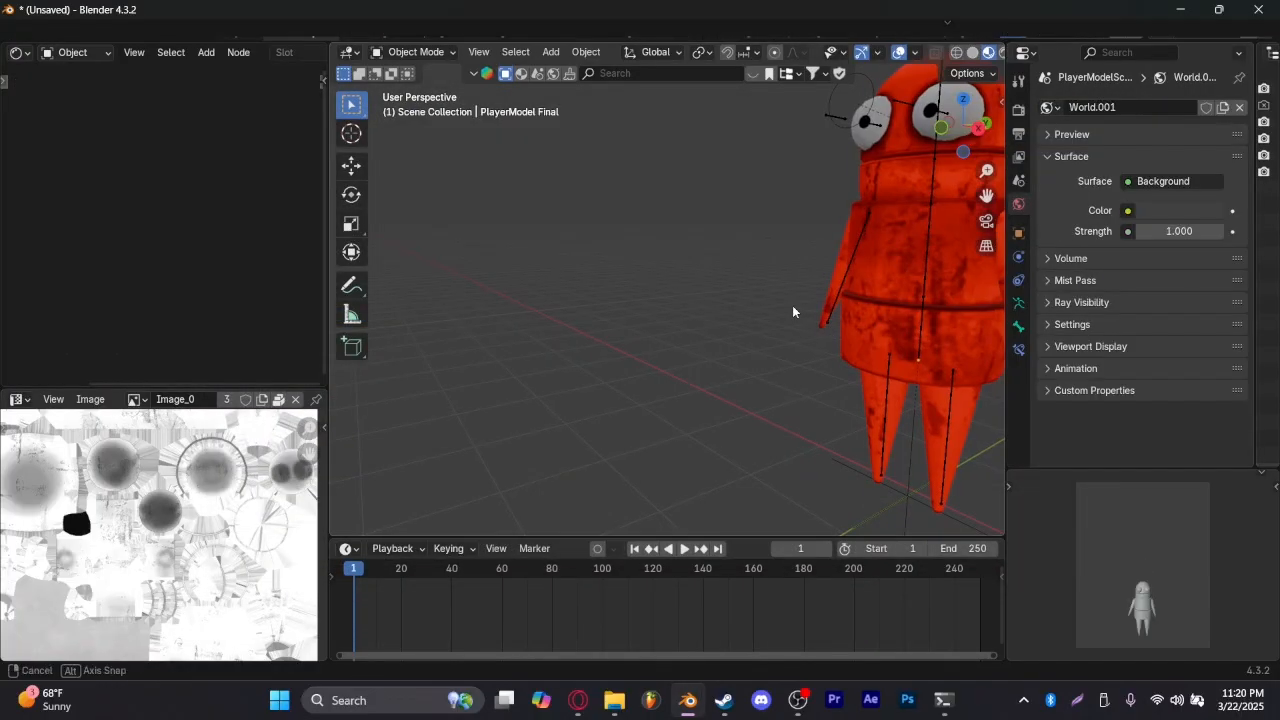
pyautogui.scroll(-3, 780, 300)
pyautogui.scroll(4, 760, 274)
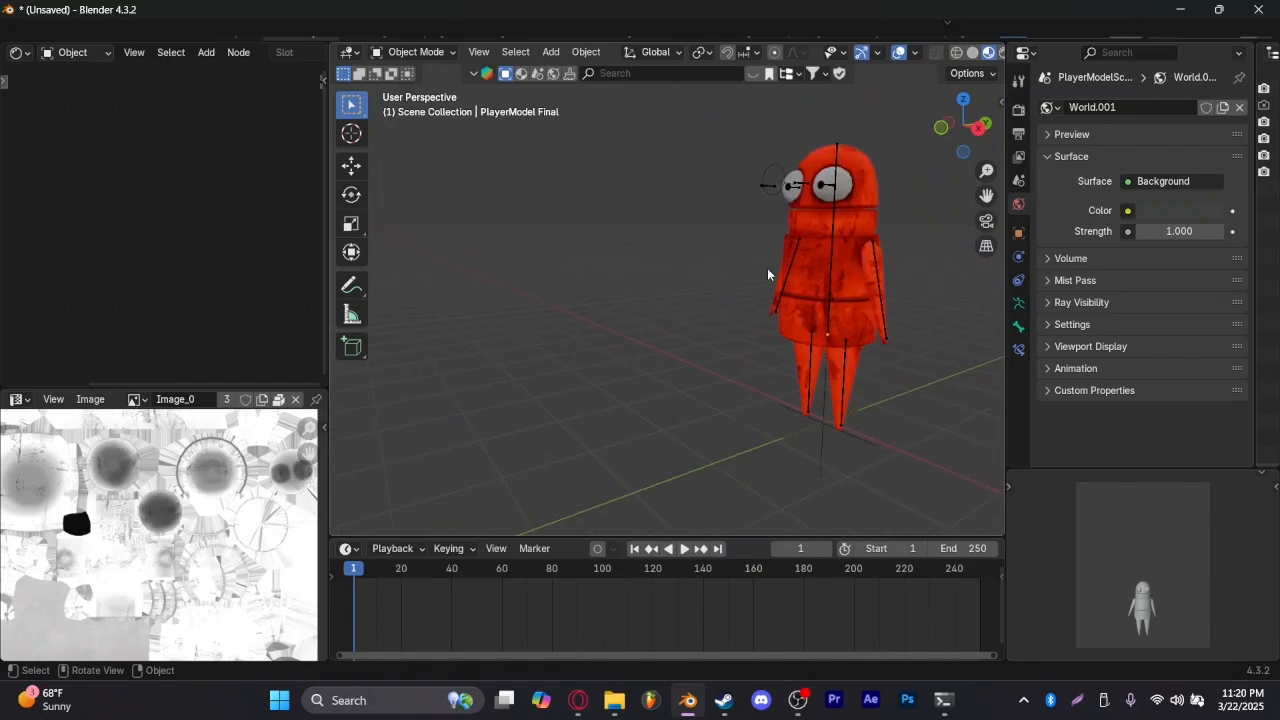
pyautogui.keyDown('shift'); pyautogui.moveTo(768, 274); pyautogui.dragTo(614, 317, button='middle'); pyautogui.keyUp('shift')
# Select the model's lower head mesh and change the body material's Color Ramp colour from red to yellow
pyautogui.click(743, 262)
pyautogui.scroll(3, 203, 311)
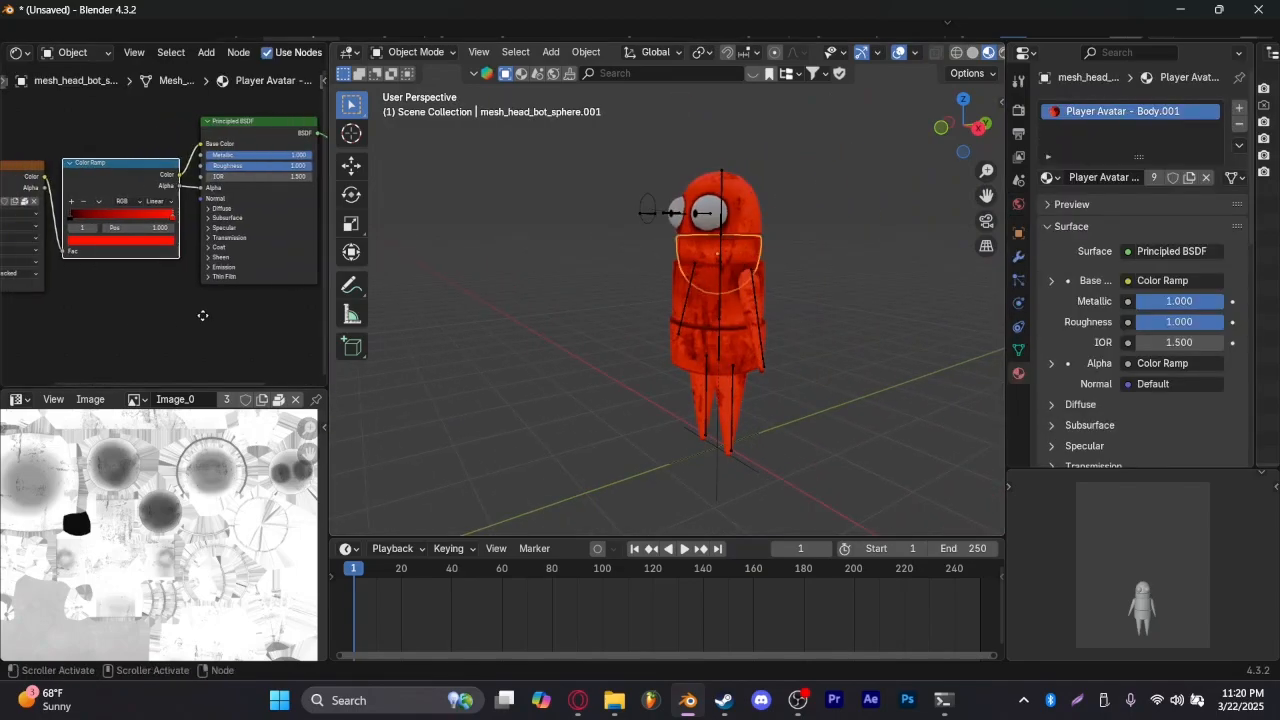
pyautogui.moveTo(105, 155); pyautogui.dragTo(105, 164)
pyautogui.moveTo(229, 147); pyautogui.dragTo(208, 148)
pyautogui.moveTo(256, 365); pyautogui.dragTo(137, 263, button='middle')
pyautogui.click(133, 228)
pyautogui.moveTo(121, 143); pyautogui.dragTo(76, 112)
pyautogui.moveTo(770, 282); pyautogui.dragTo(723, 278, button='middle')
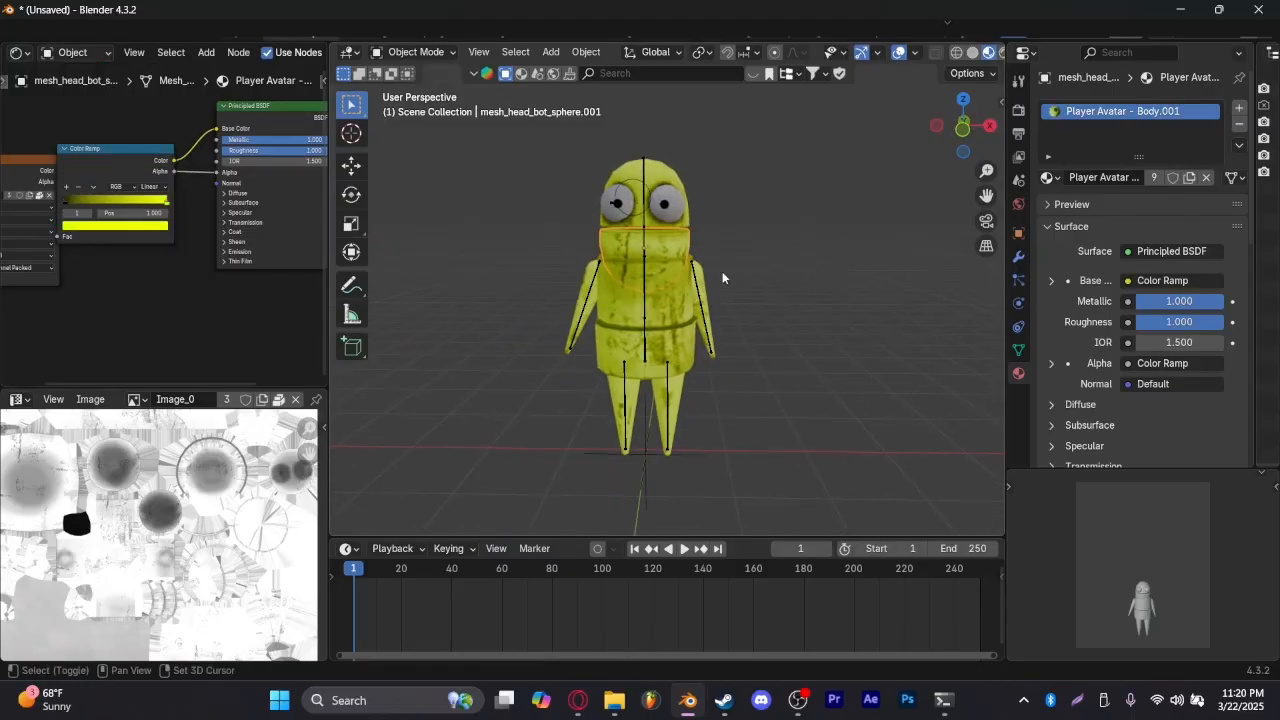
# Select the PlayerModel Final armature and switch it to Pose Mode
pyautogui.click(649, 251)
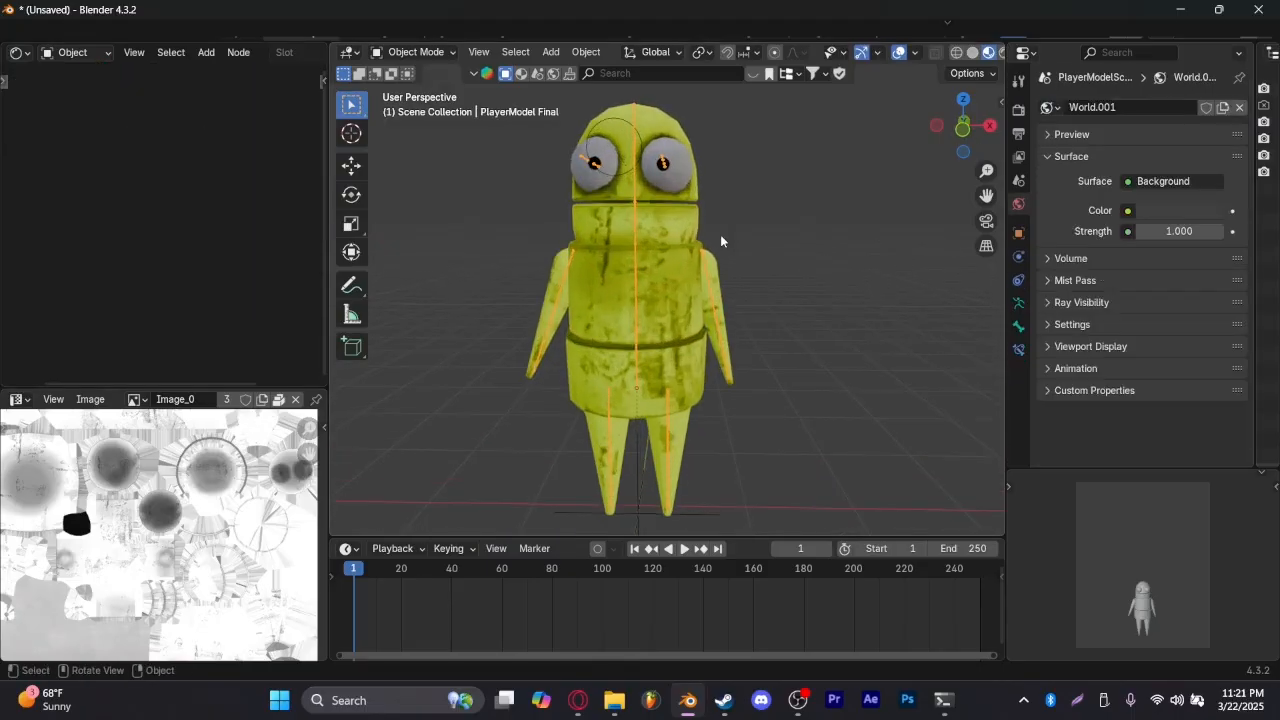
pyautogui.click(413, 52)
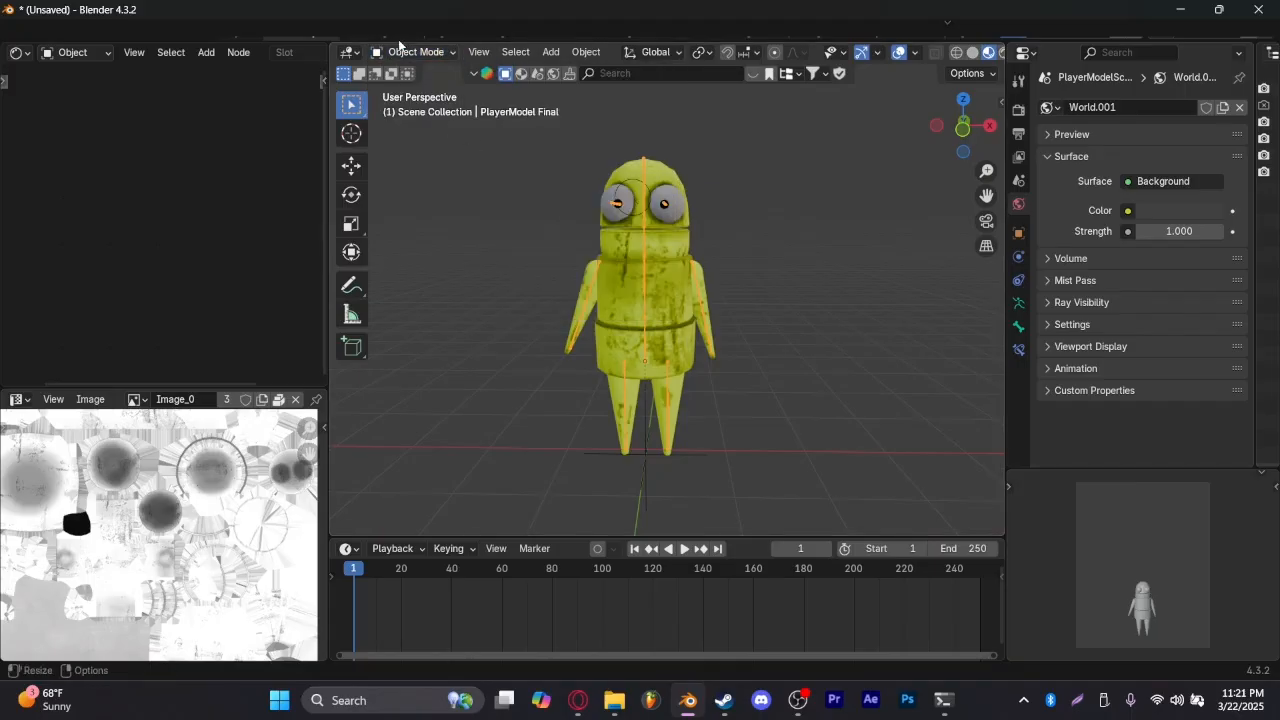
pyautogui.click(415, 53)
pyautogui.click(418, 107)
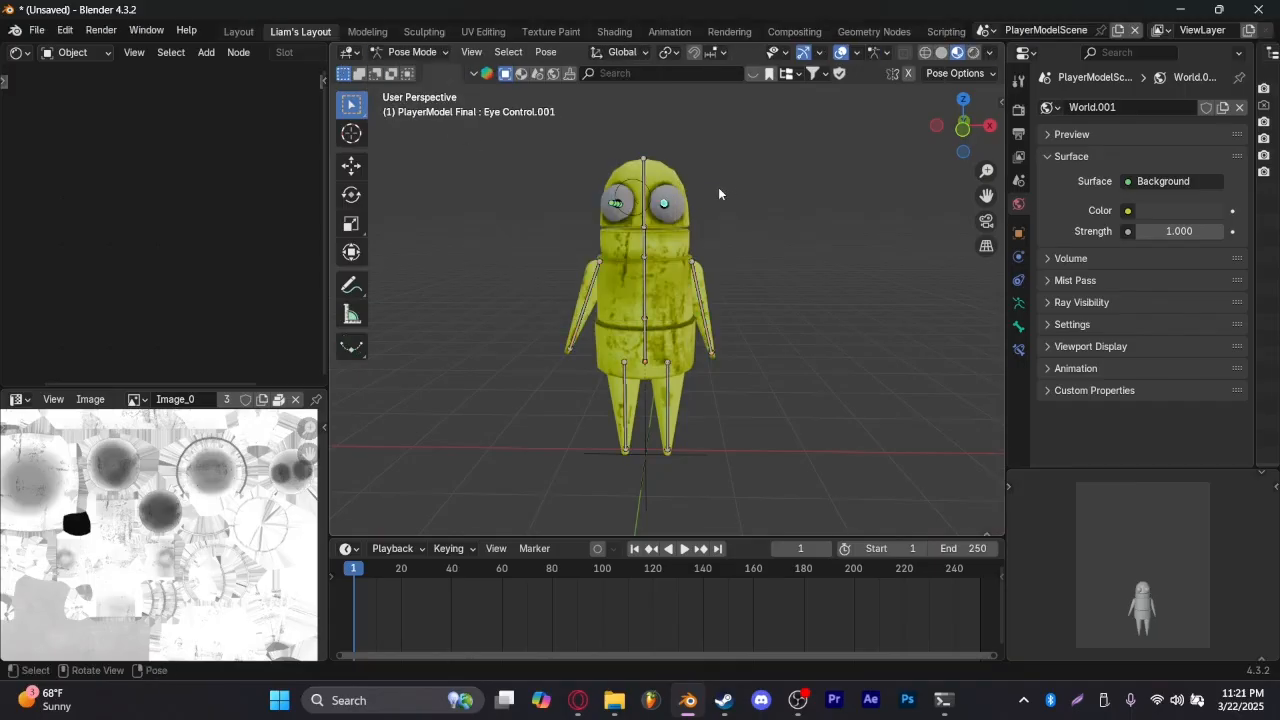
# Rotate the arm bone on the character's right side upward into a raised waving pose
pyautogui.moveTo(719, 194); pyautogui.dragTo(700, 222, button='middle')
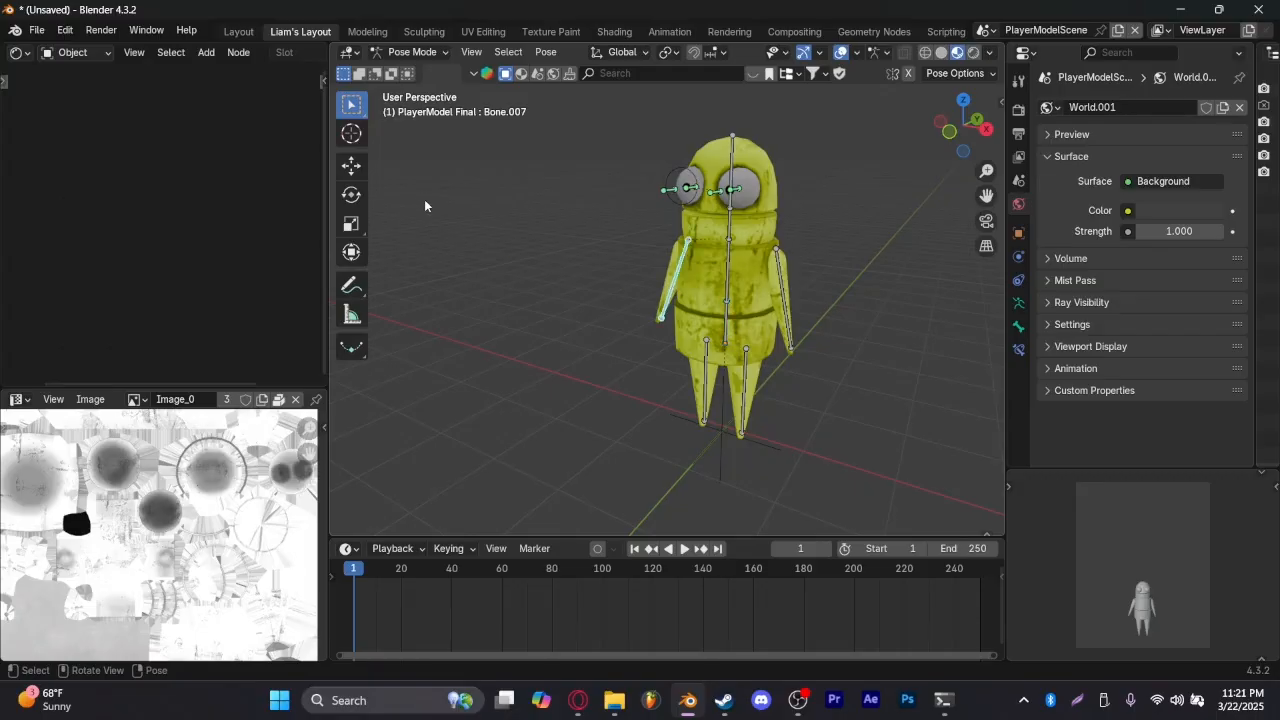
pyautogui.click(351, 194)
pyautogui.moveTo(716, 202); pyautogui.dragTo(698, 320)
pyautogui.moveTo(698, 320)
pyautogui.mouseDown(button='middle')
pyautogui.moveTo(780, 323)
pyautogui.moveTo(701, 328)
pyautogui.mouseUp(button='middle')
pyautogui.moveTo(356, 588); pyautogui.dragTo(350, 580)
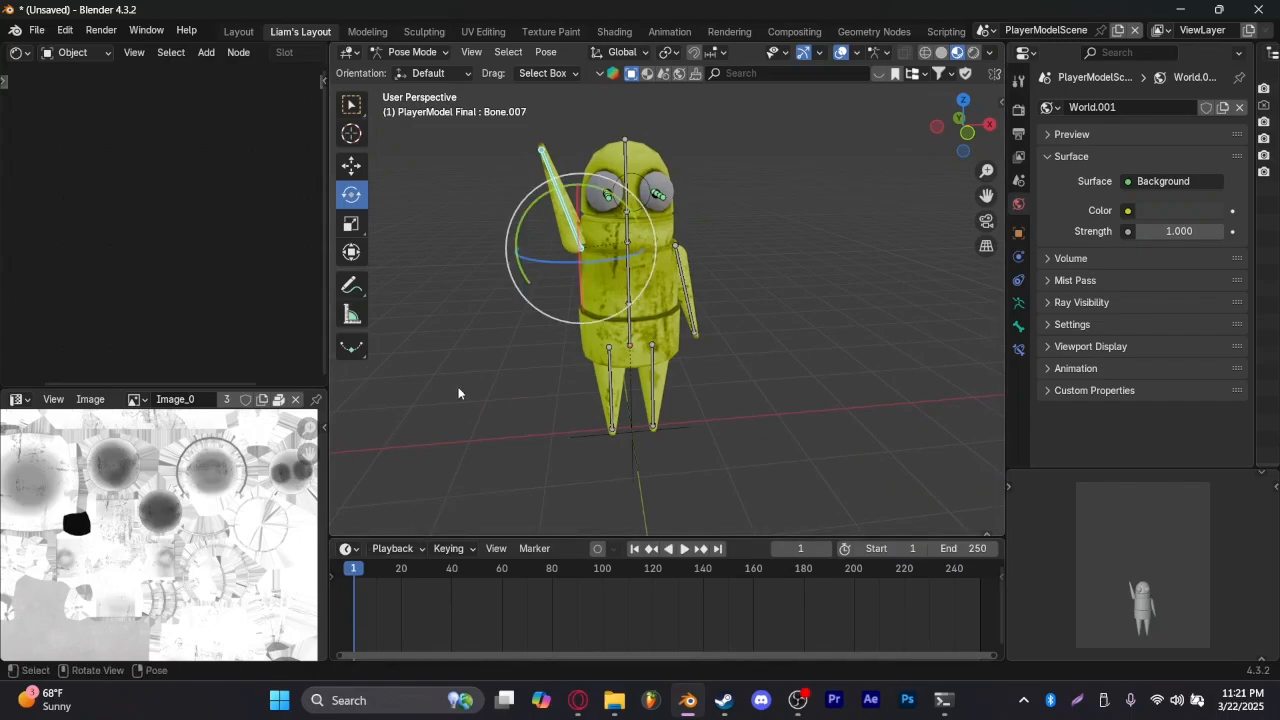
# Set the active keying set to Location & Rotation for new keyframes
pyautogui.click(1019, 233)
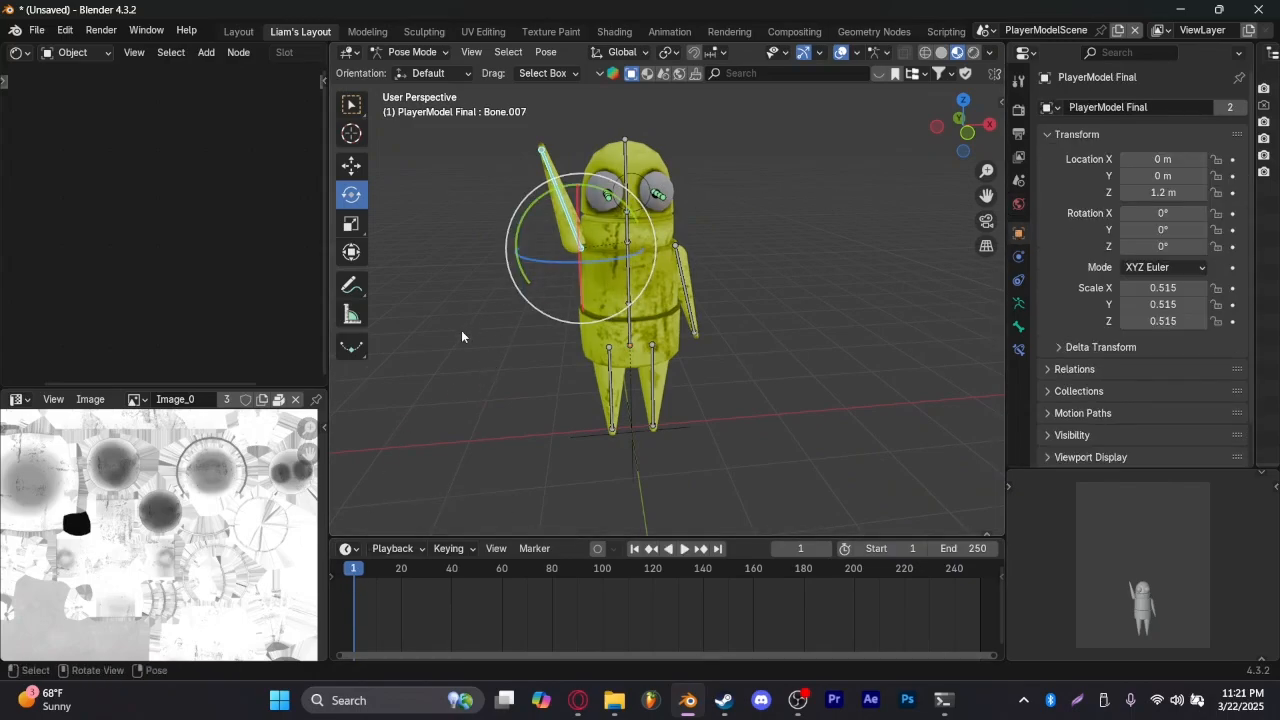
pyautogui.click(452, 549)
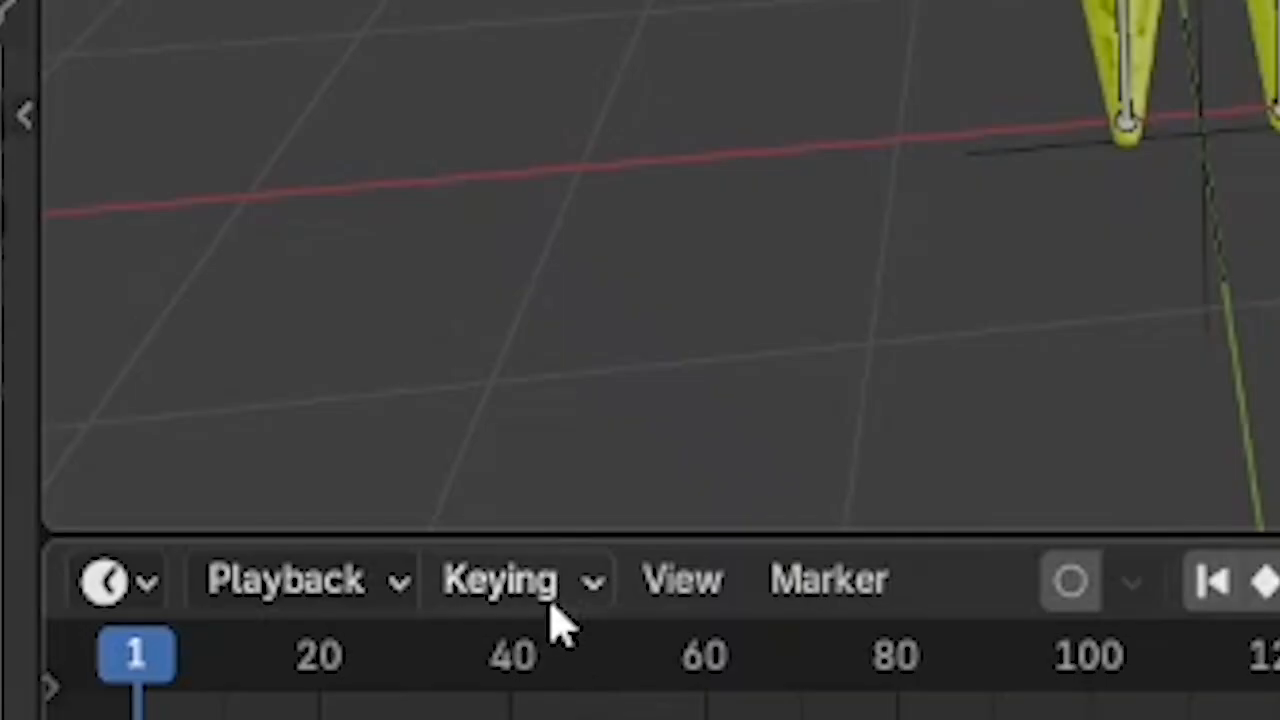
pyautogui.click(286, 653)
pyautogui.click(525, 582)
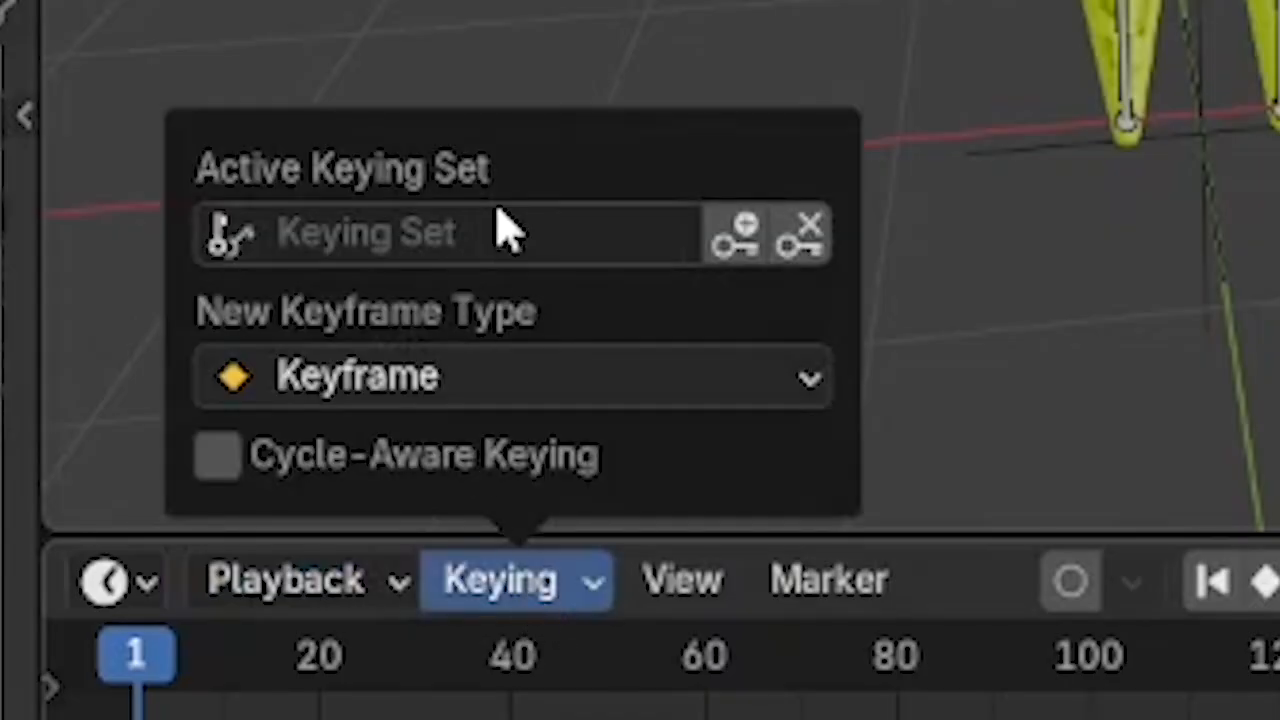
pyautogui.click(488, 234)
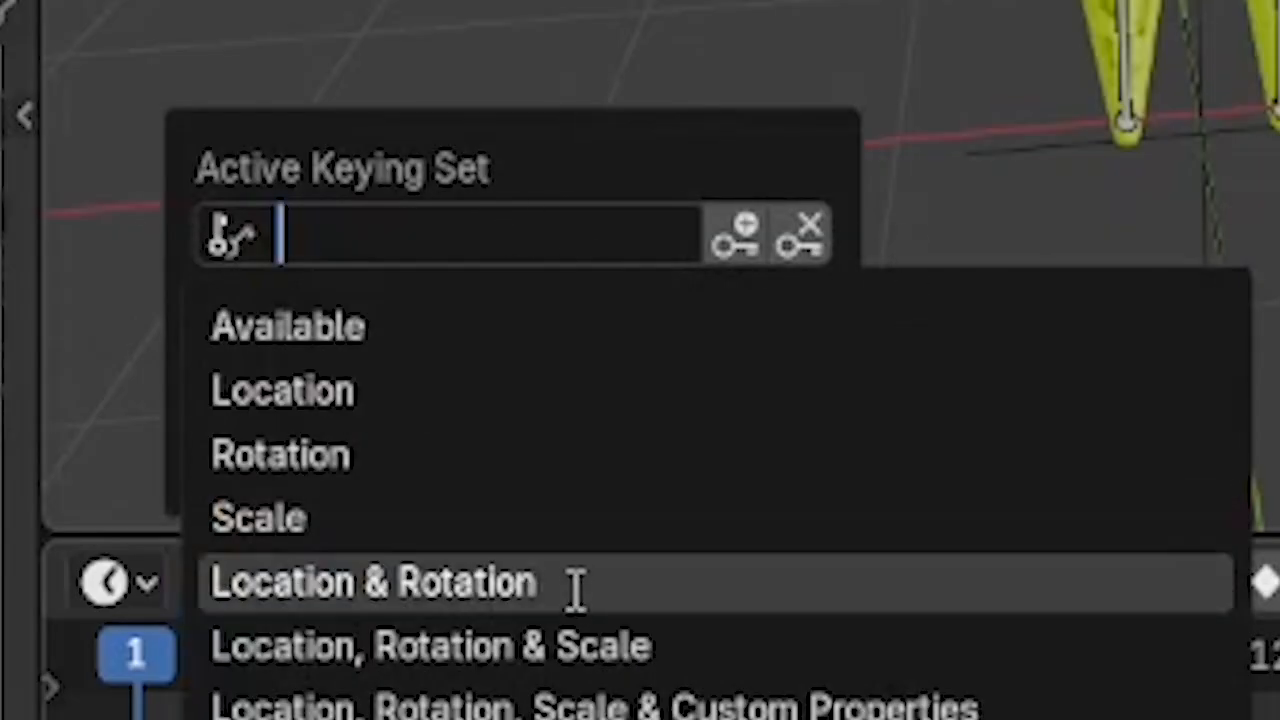
pyautogui.click(577, 588)
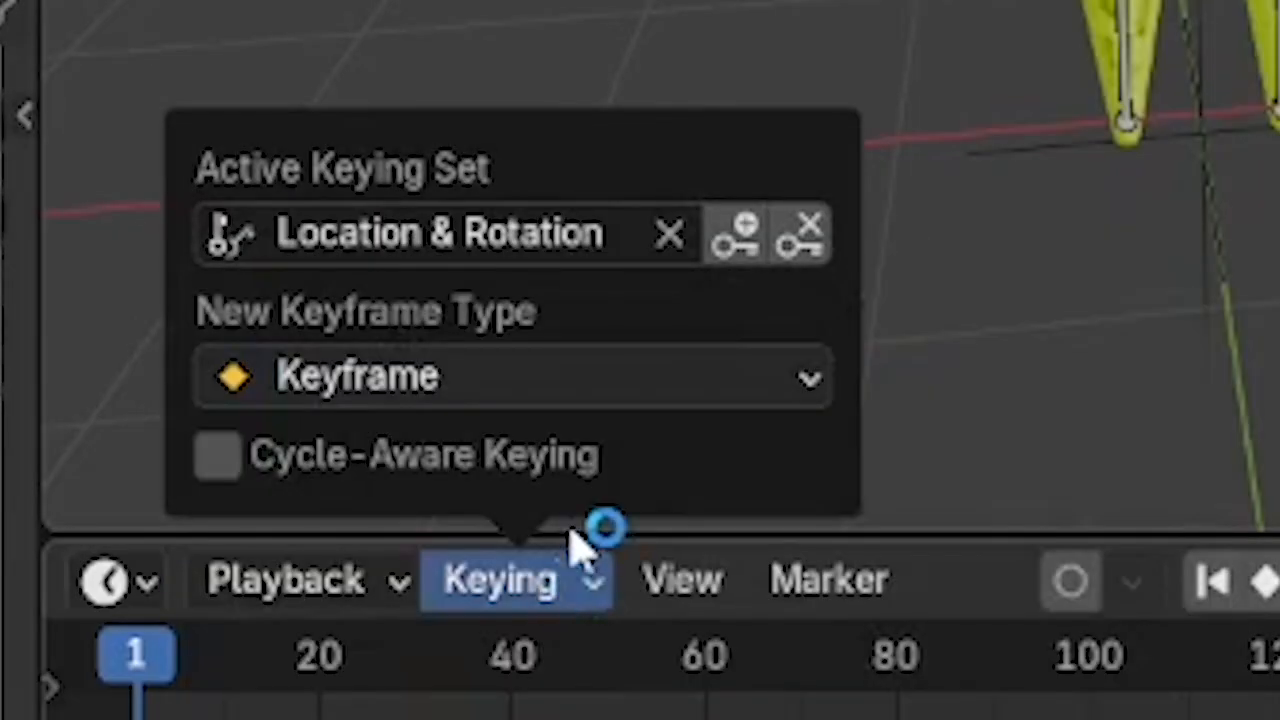
pyautogui.click(552, 250)
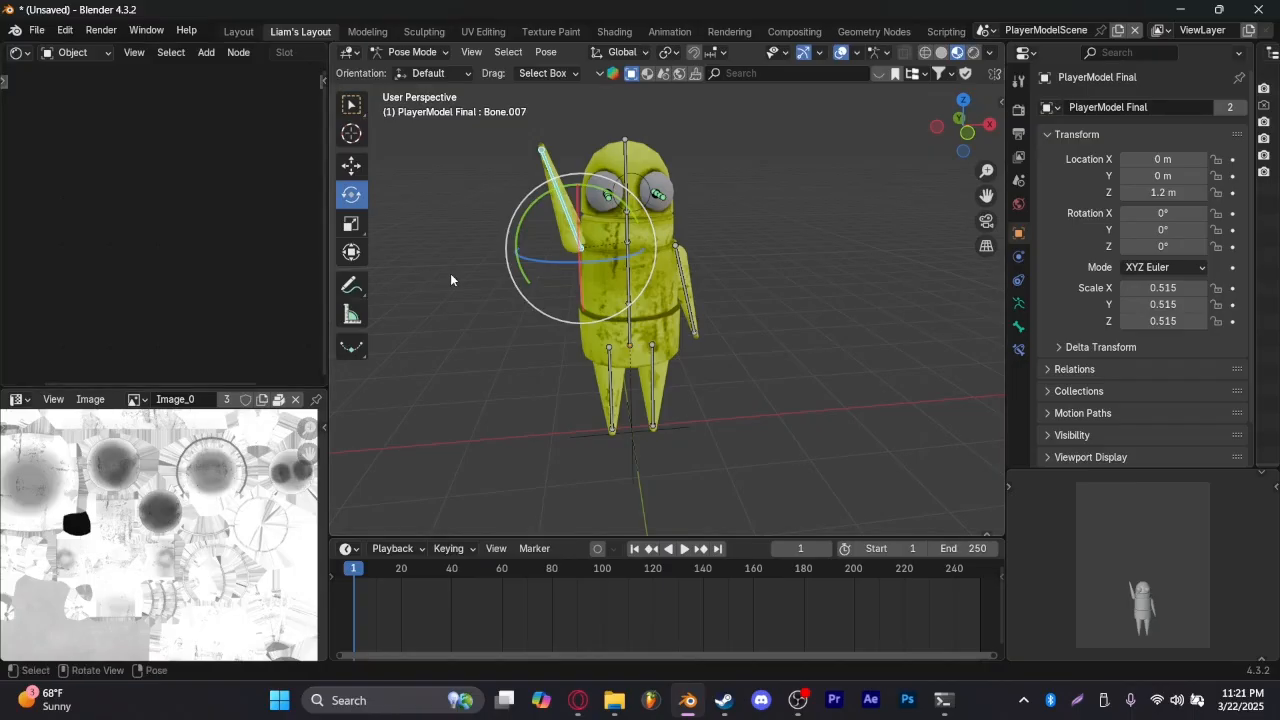
# Keyframe the raised arm at frame 1, then rotate the arm down beside the body and keyframe it at frame 20
pyautogui.press('i')
pyautogui.moveTo(356, 568); pyautogui.dragTo(403, 570)
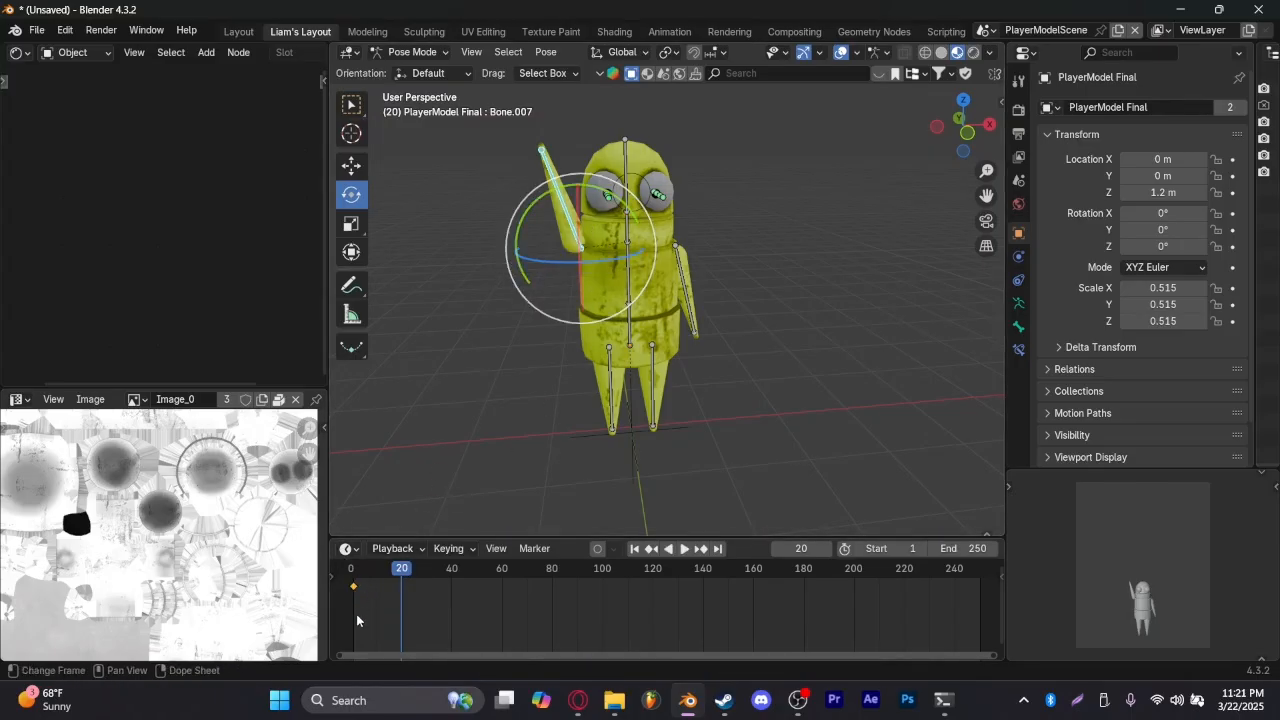
pyautogui.moveTo(524, 236); pyautogui.dragTo(500, 300)
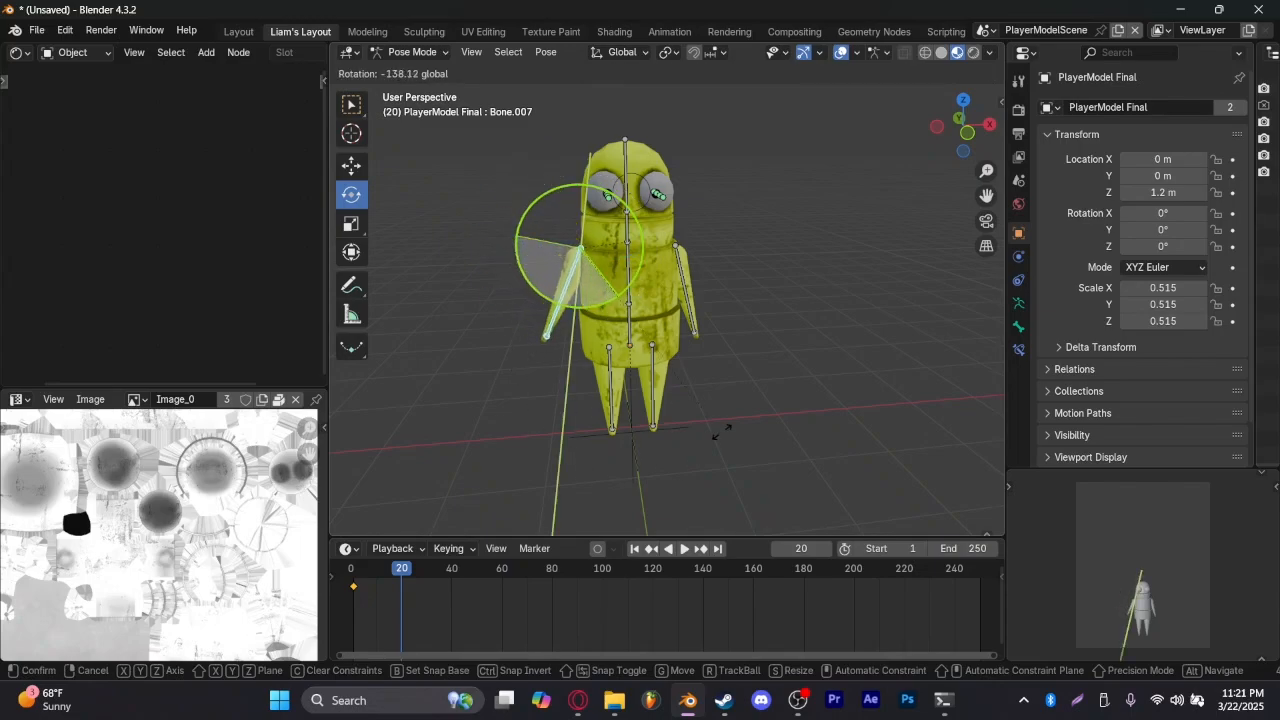
pyautogui.moveTo(720, 430); pyautogui.dragTo(726, 429)
pyautogui.press('i')
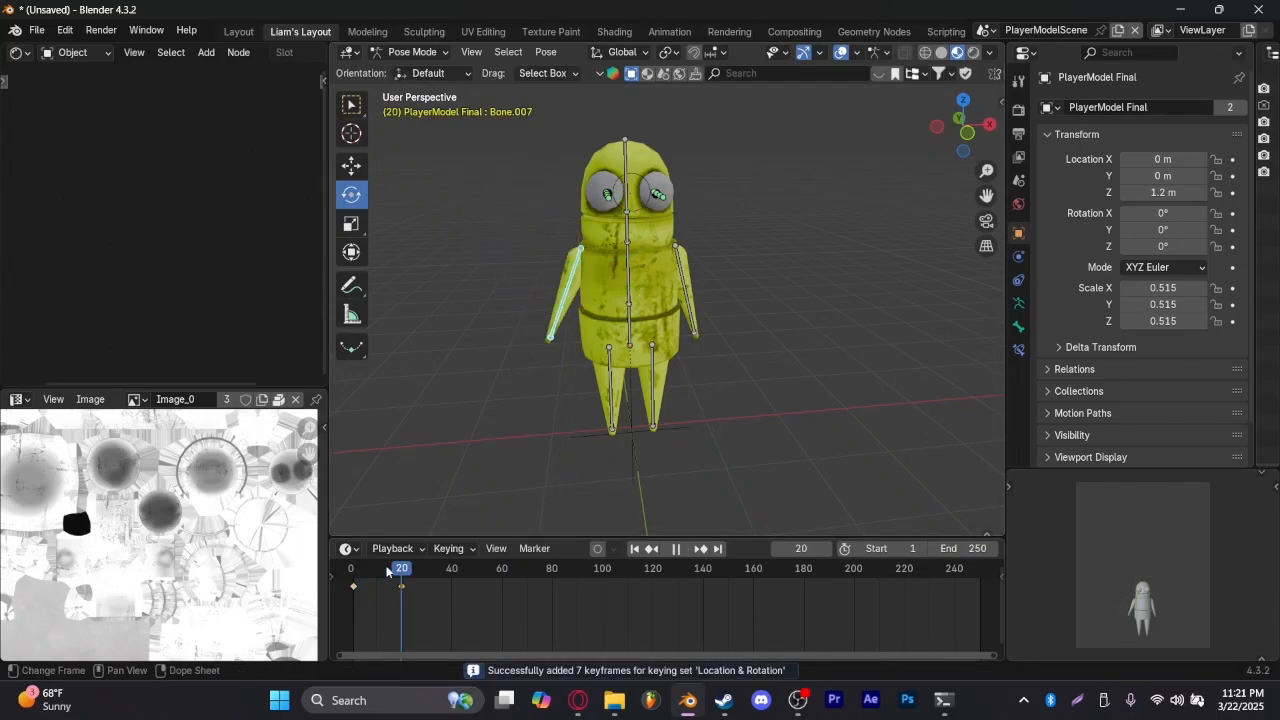
pyautogui.press('Escape')
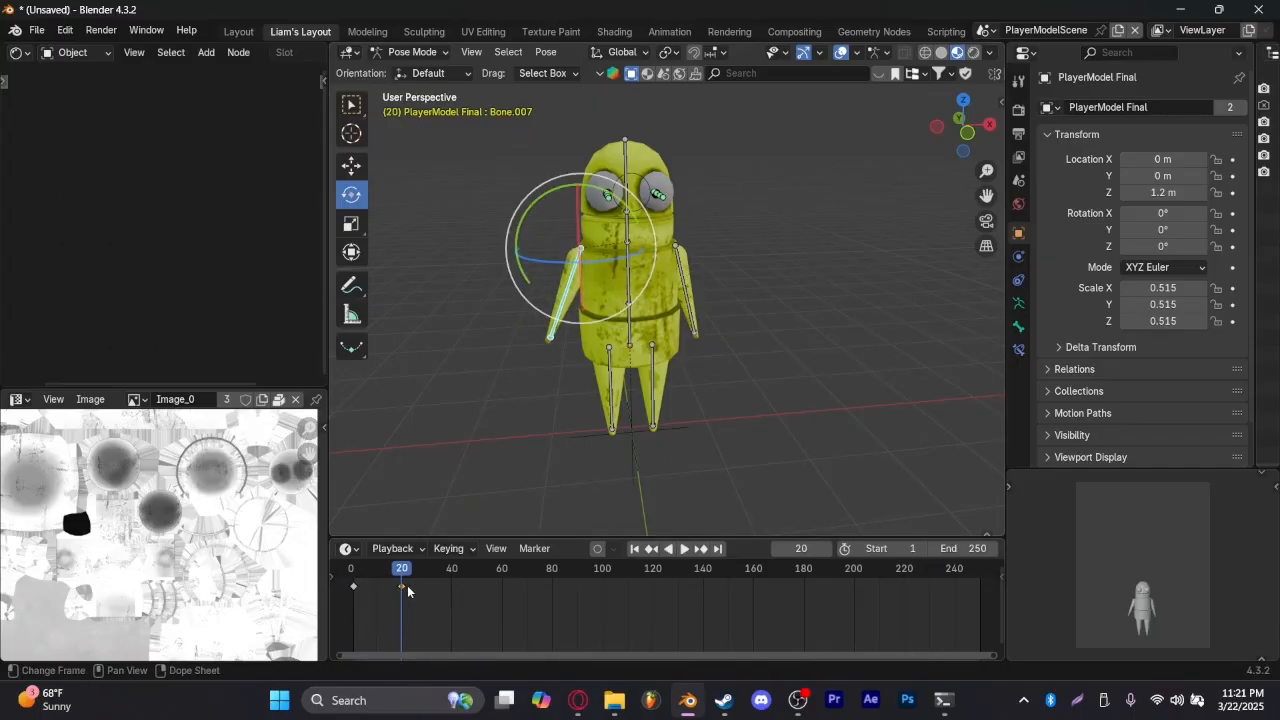
# Move the lowered-arm keyframe to about frame 11, paste copies of both arm keys up to frame 50, and play the wave
pyautogui.moveTo(402, 587); pyautogui.dragTo(351, 586)
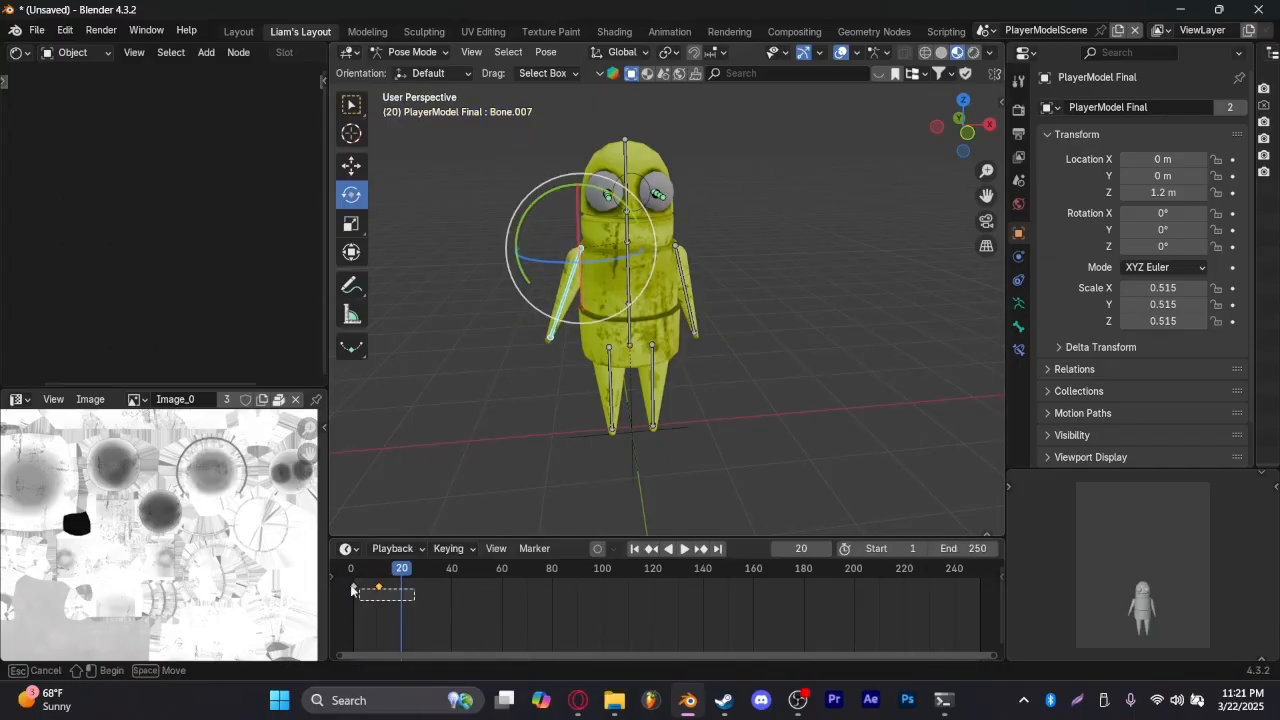
pyautogui.hotkey('ctrl', 'v')
pyautogui.press('space')
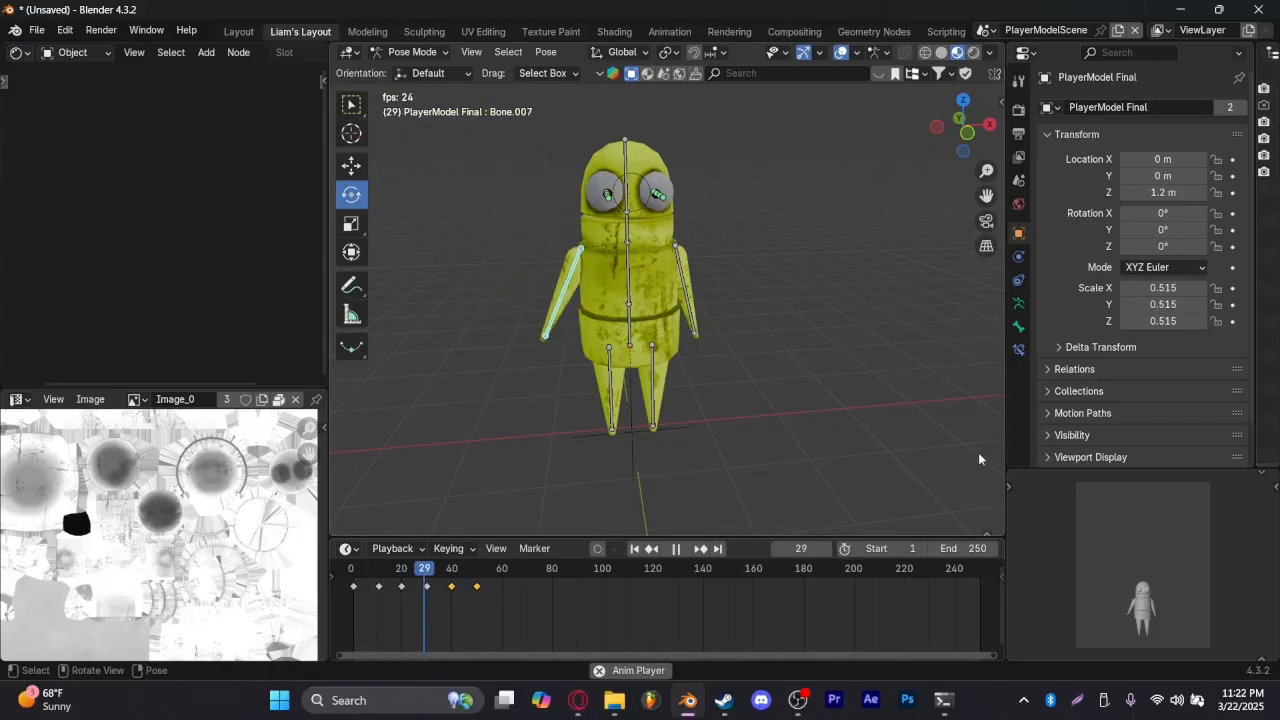
pyautogui.press('space')
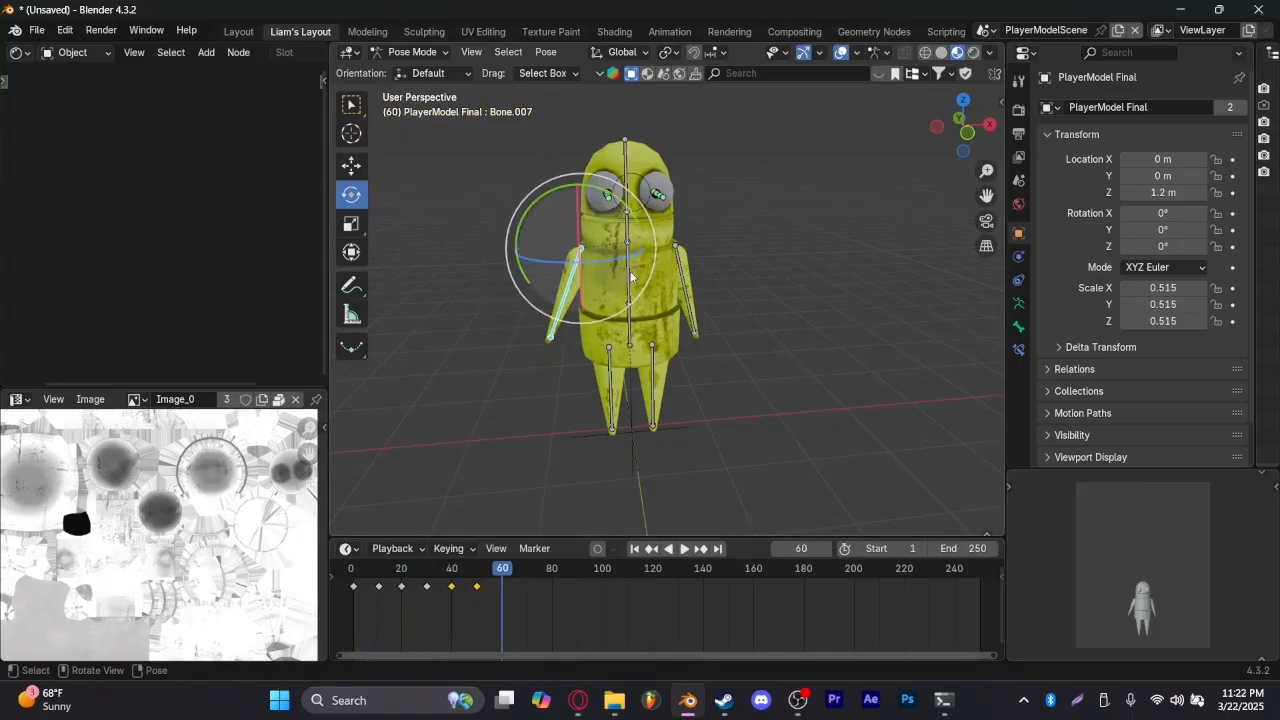
pyautogui.click(785, 300)
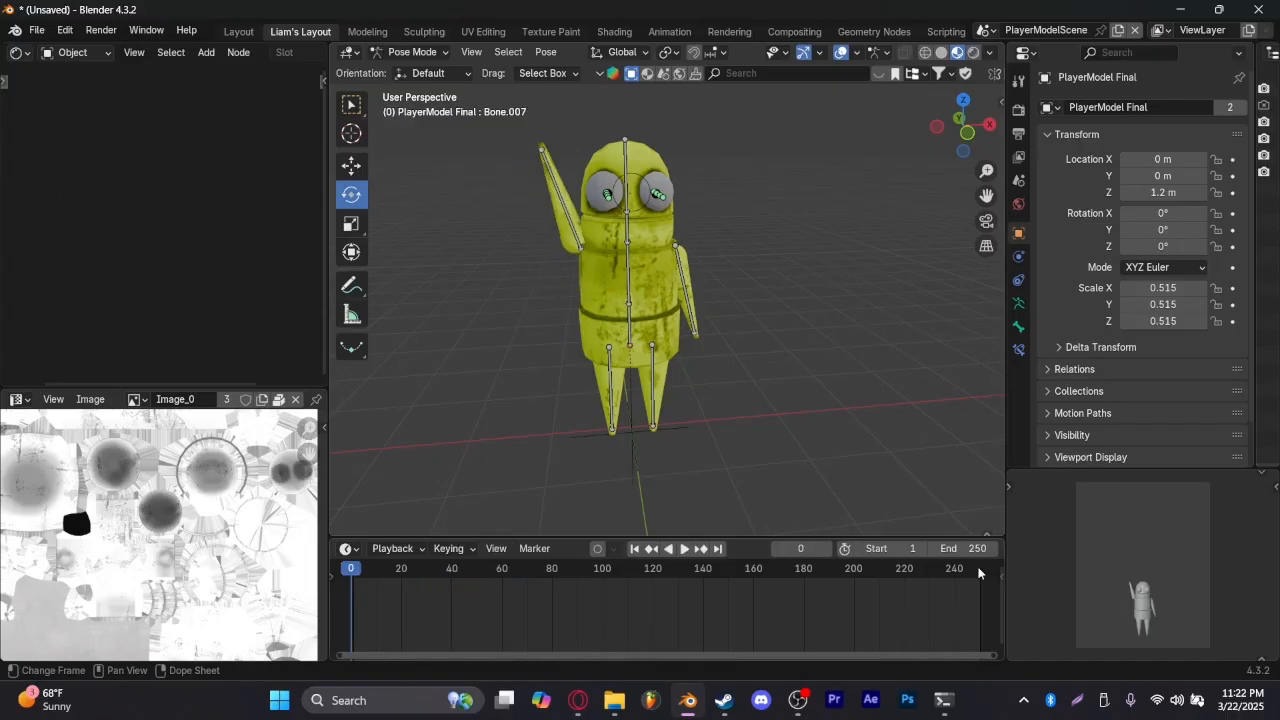
pyautogui.press('space')
# Select the upper head bone, undo a trial sideways turn, and rotate the bone slightly about the X axis
pyautogui.click(631, 175)
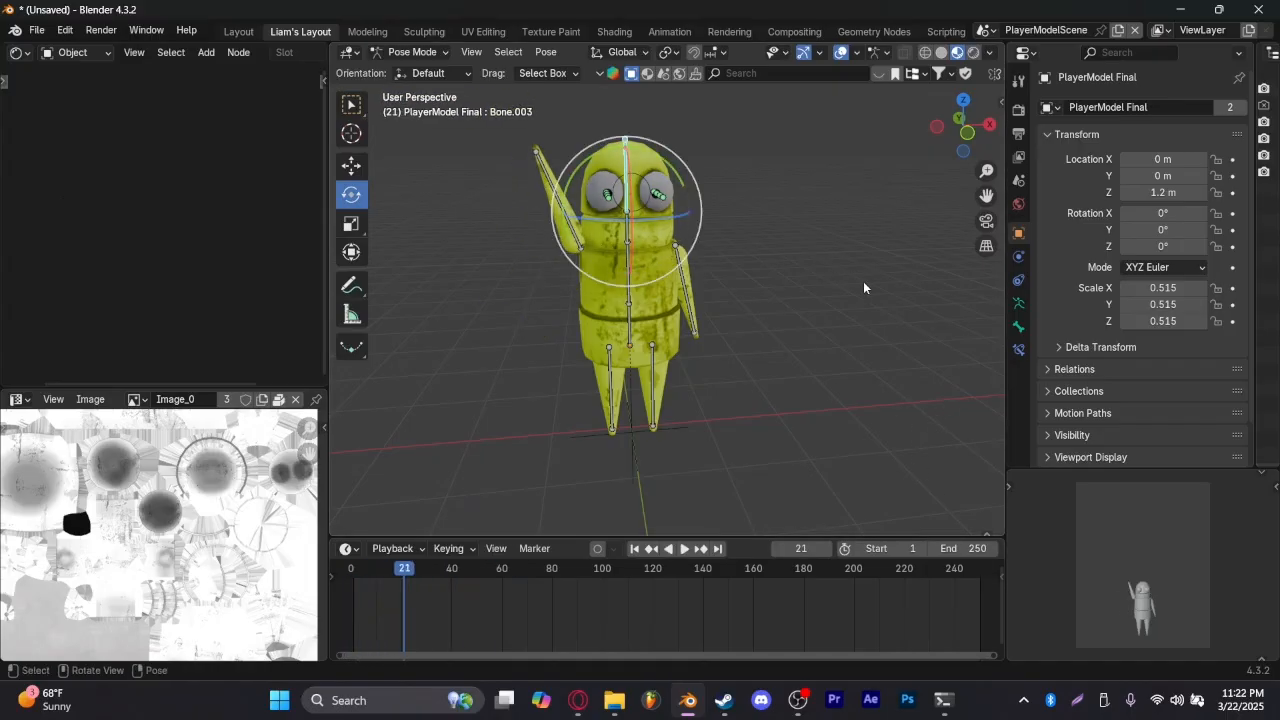
pyautogui.moveTo(864, 288); pyautogui.dragTo(785, 240, button='middle')
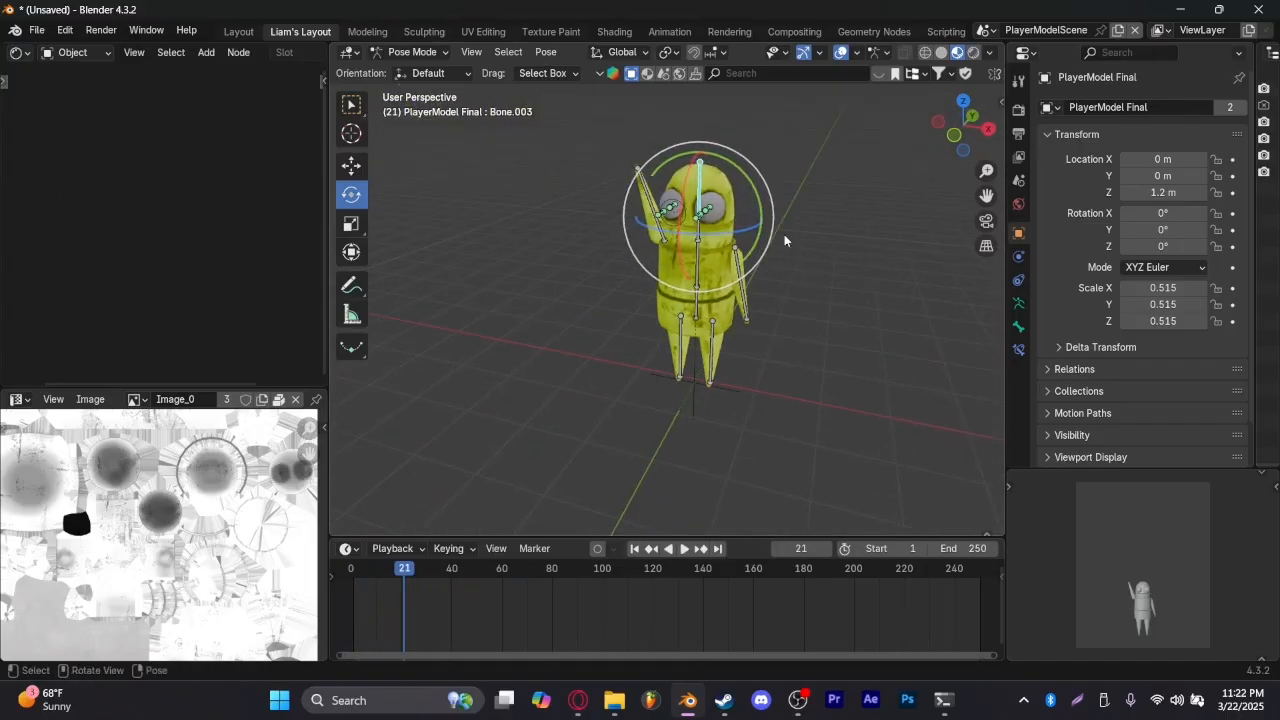
pyautogui.moveTo(676, 237); pyautogui.dragTo(698, 232)
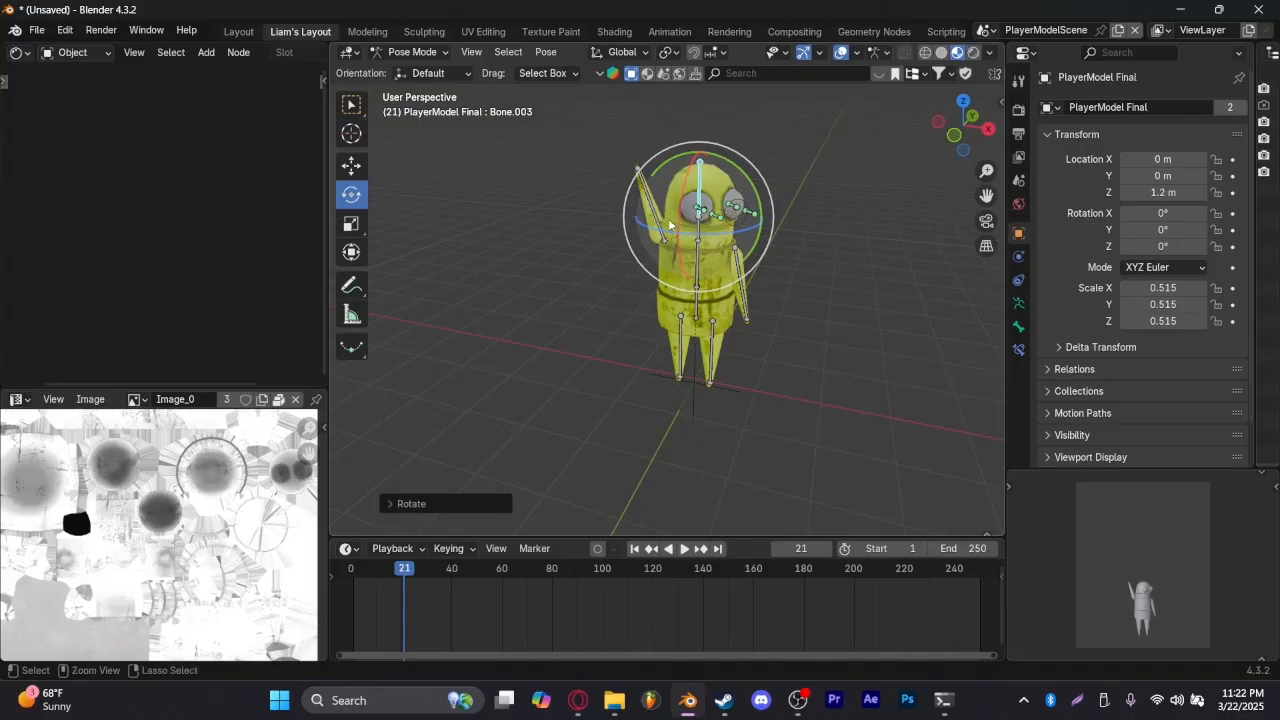
pyautogui.hotkey('ctrl', 'z')
pyautogui.press('r')
pyautogui.press('x')
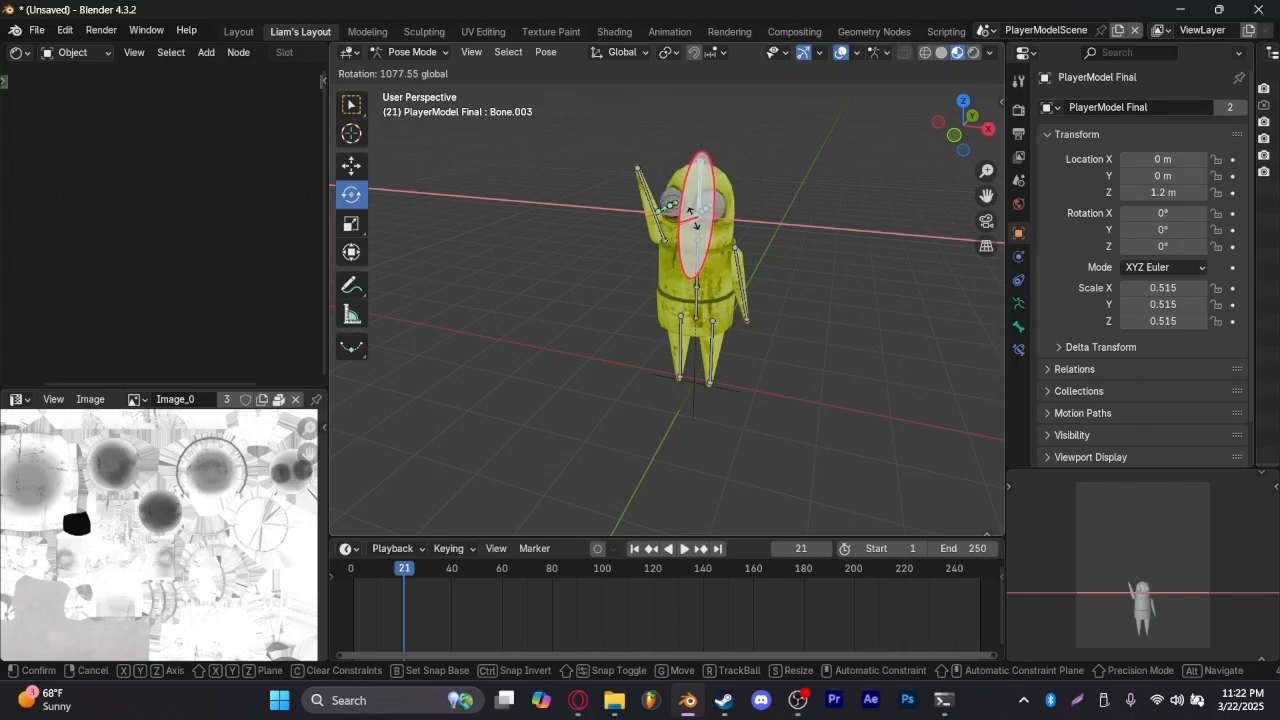
pyautogui.click(785, 262)
# Switch the timeline area to the Graph Editor and keyframe the upper head bone at frame 21
pyautogui.click(347, 548)
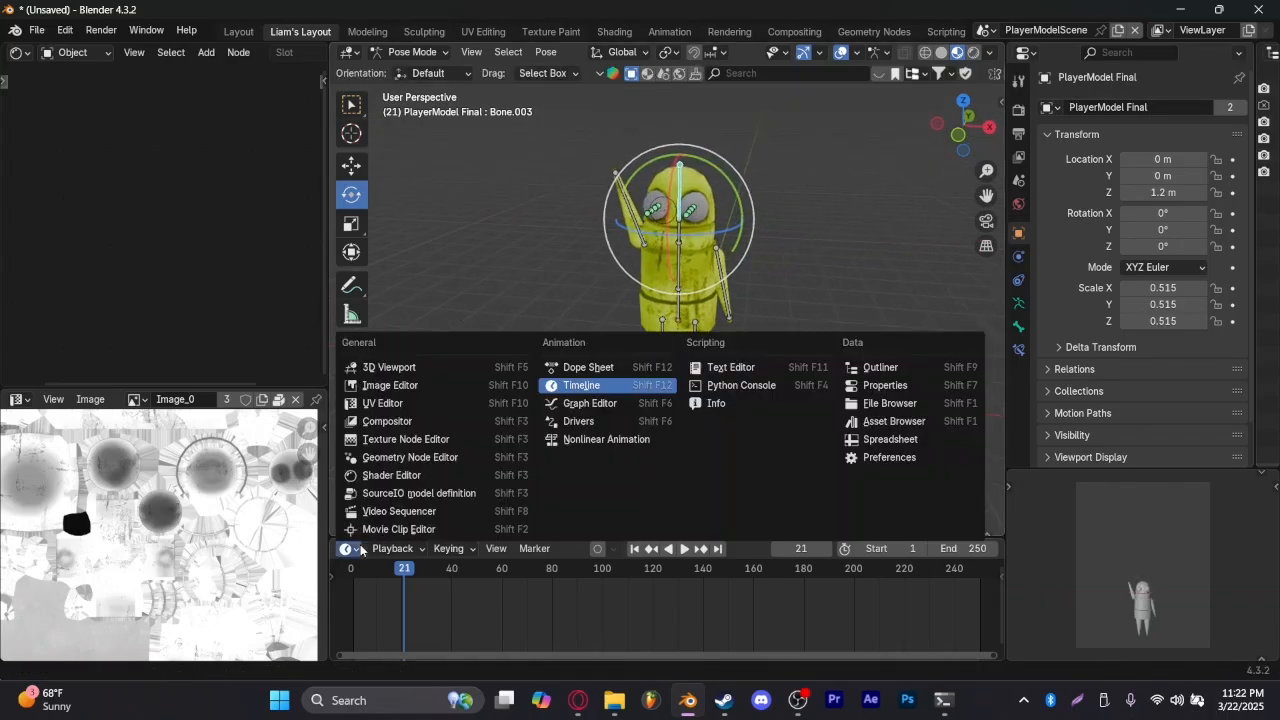
pyautogui.click(551, 404)
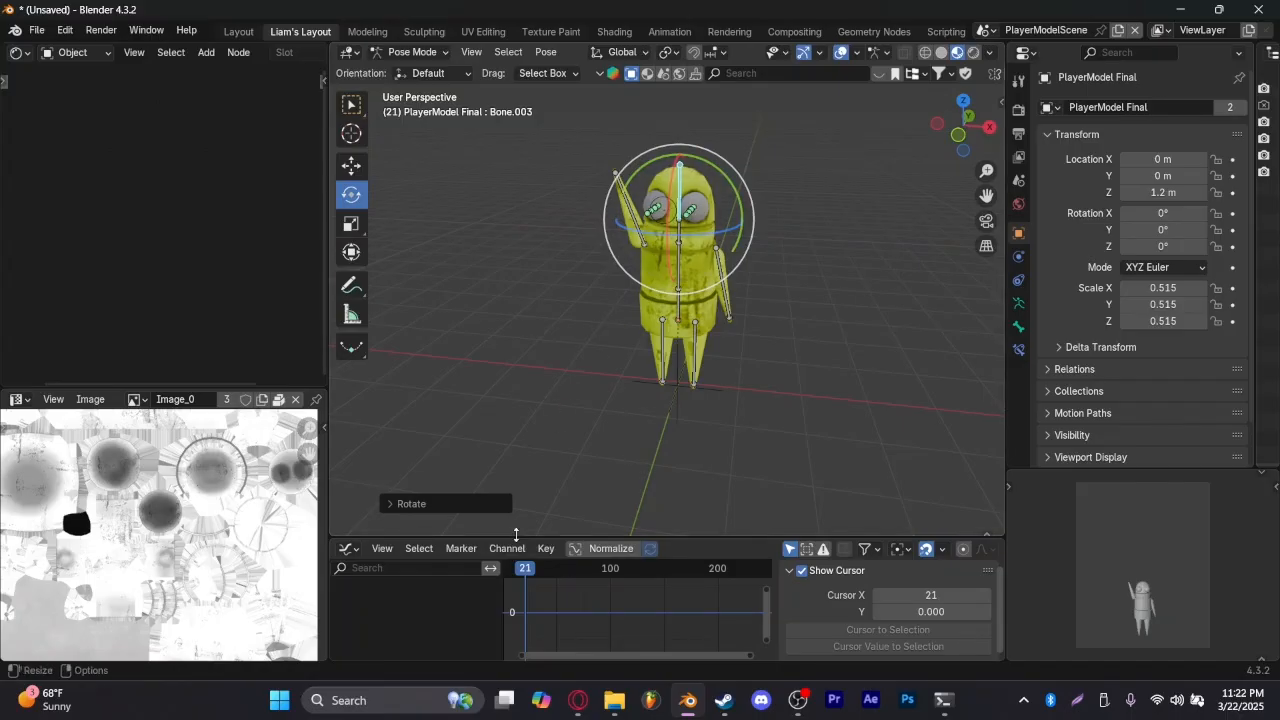
pyautogui.click(666, 249)
pyautogui.click(680, 212)
pyautogui.press('i')
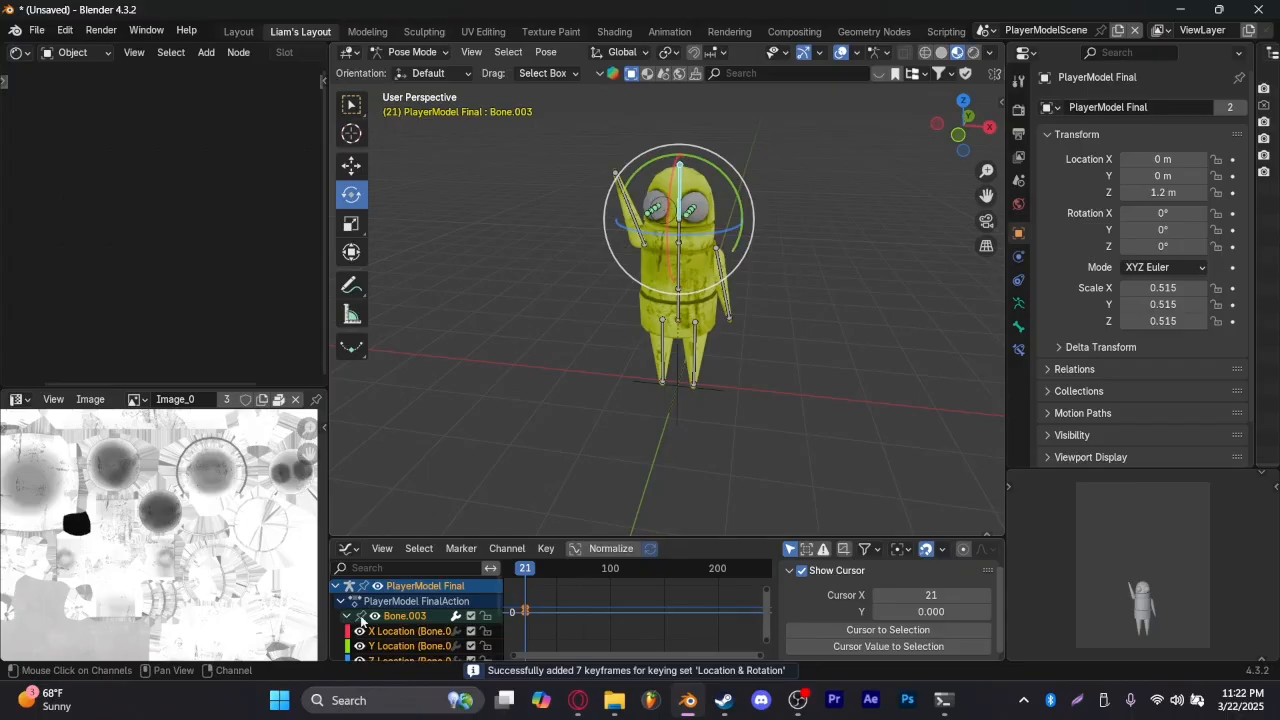
# Select the head bone's X Quaternion Rotation curve and try adjusting the X rotation in the bone's transform properties
pyautogui.scroll(-3, 362, 620)
pyautogui.click(412, 624)
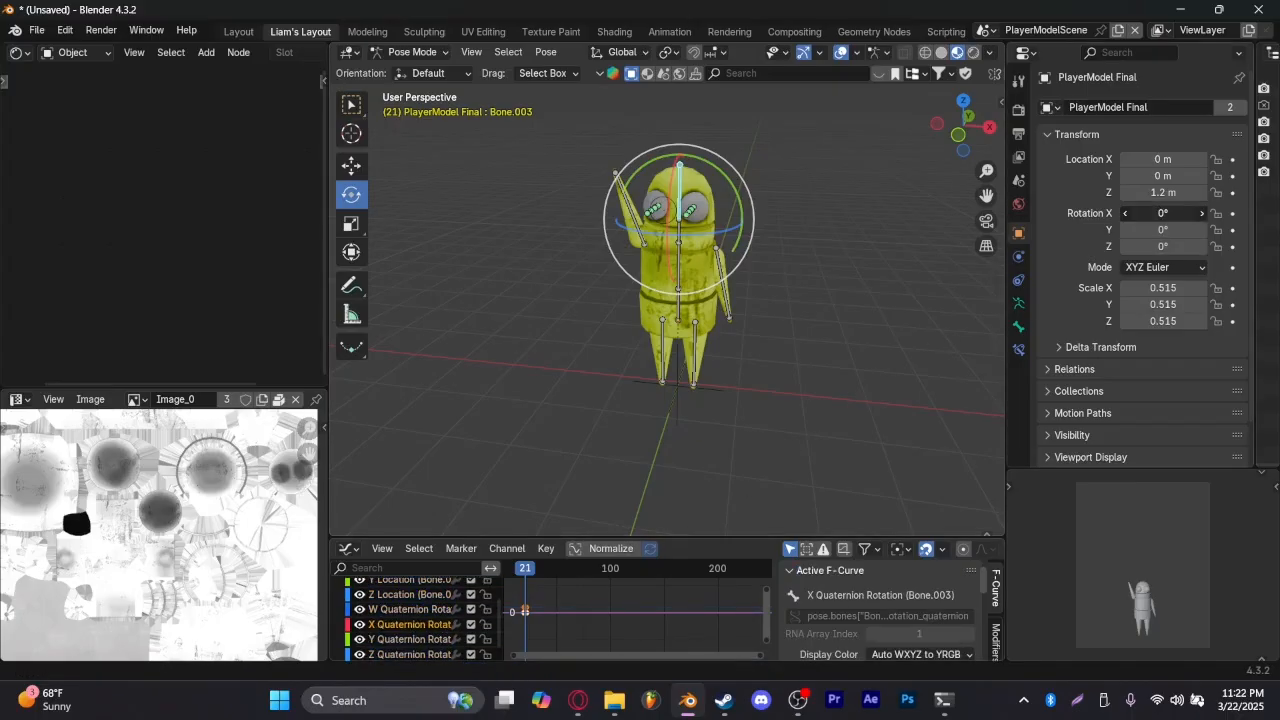
pyautogui.click(1019, 327)
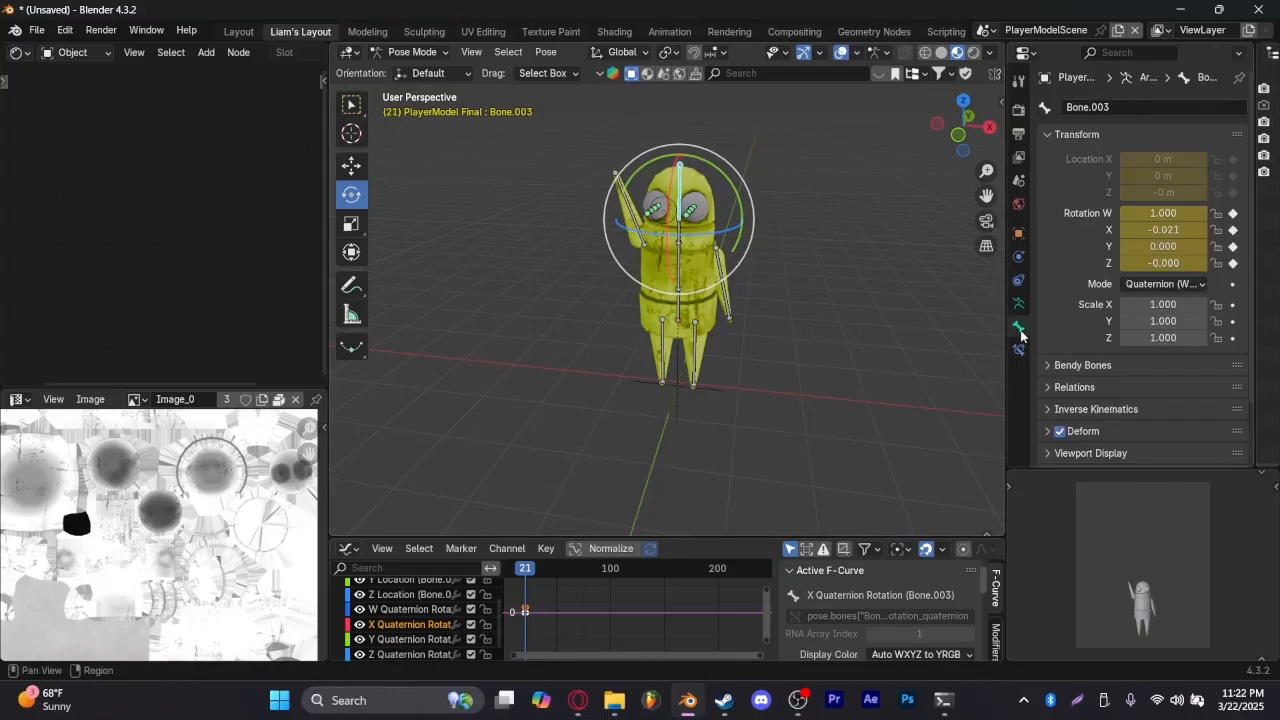
pyautogui.moveTo(1160, 230); pyautogui.dragTo(1140, 246)
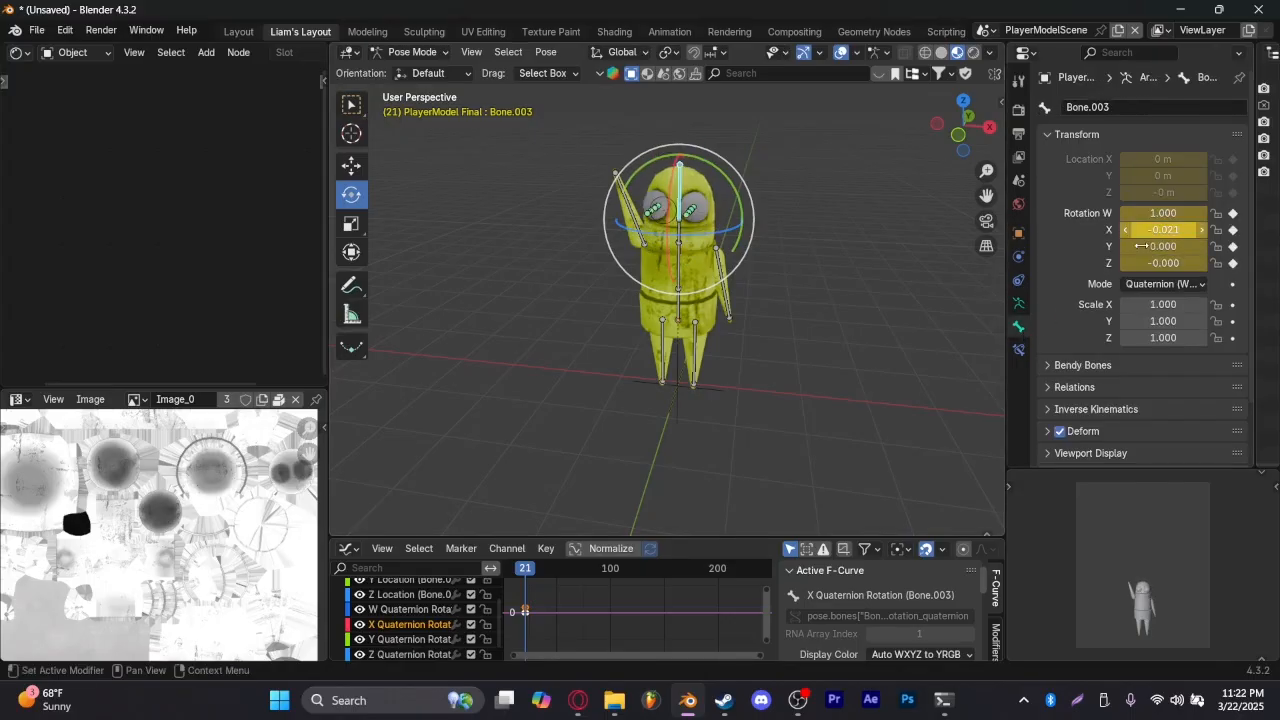
# Apply Sound to Samples to the X Quaternion Rotation curve using untitled - NickBin.wav from the Desktop's talking points folder
pyautogui.click(495, 553)
pyautogui.click(461, 548)
pyautogui.click(505, 548)
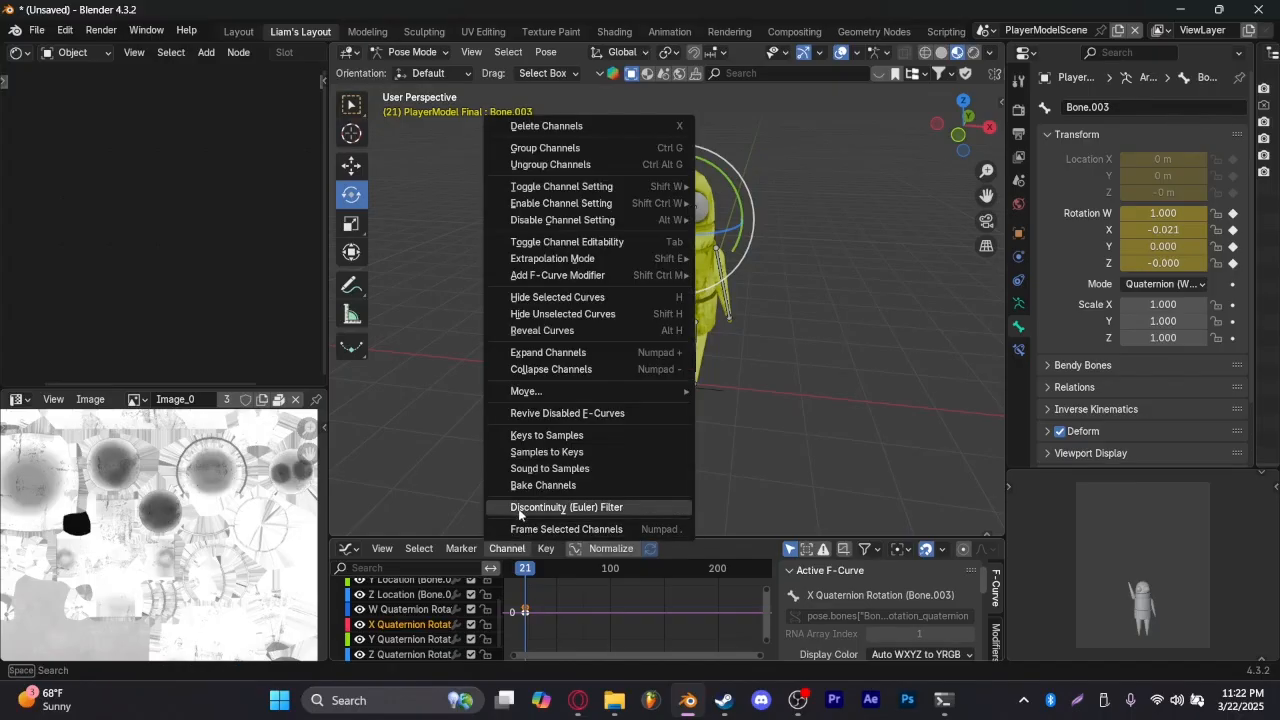
pyautogui.click(549, 468)
pyautogui.click(313, 315)
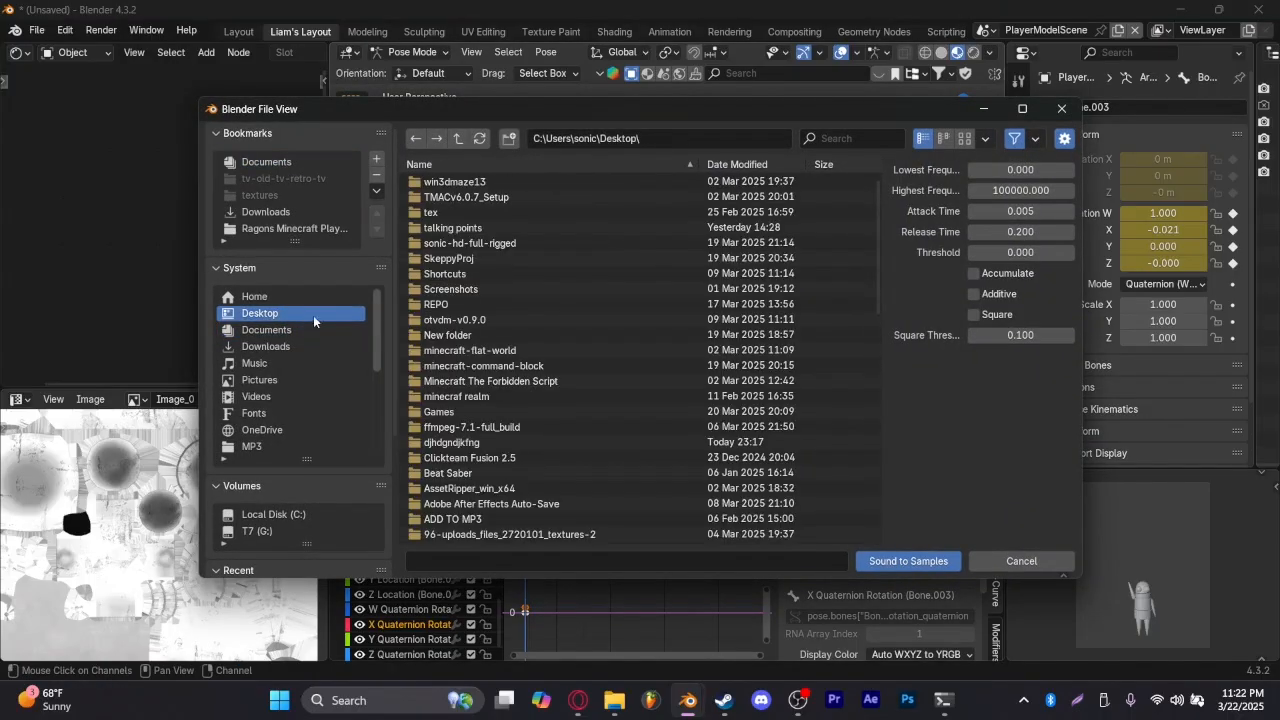
pyautogui.click(490, 228)
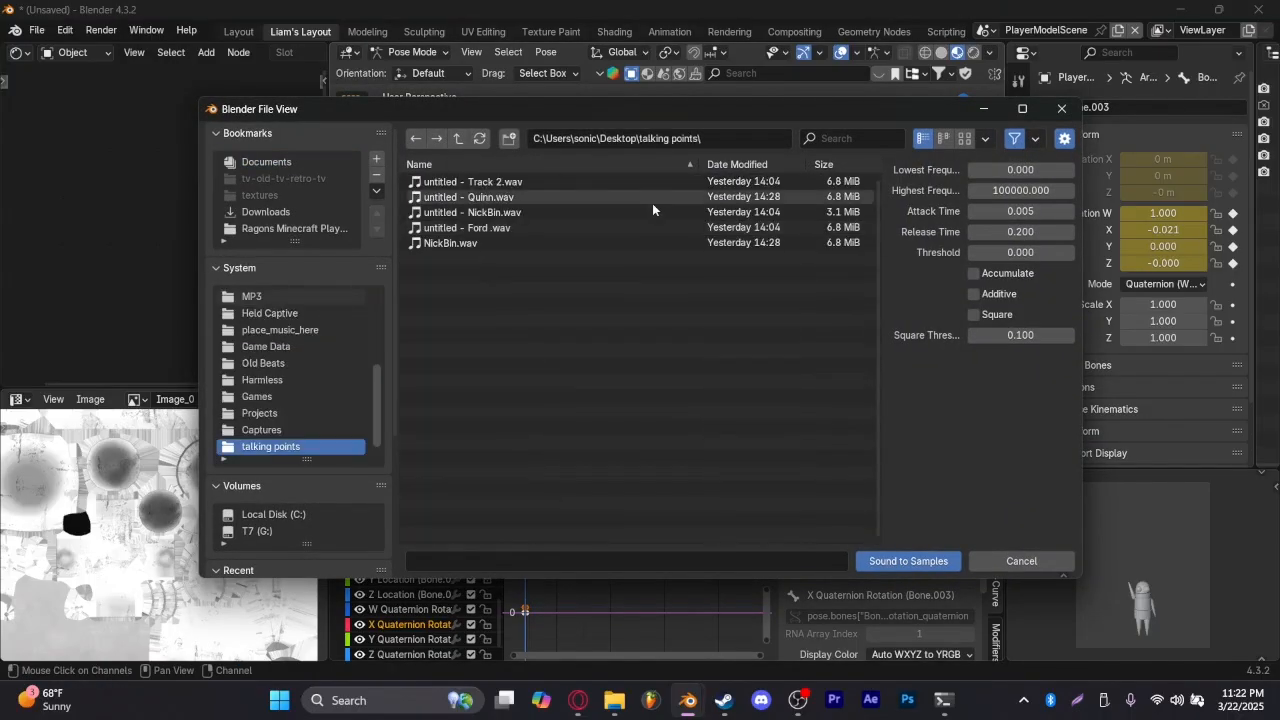
pyautogui.doubleClick(520, 213)
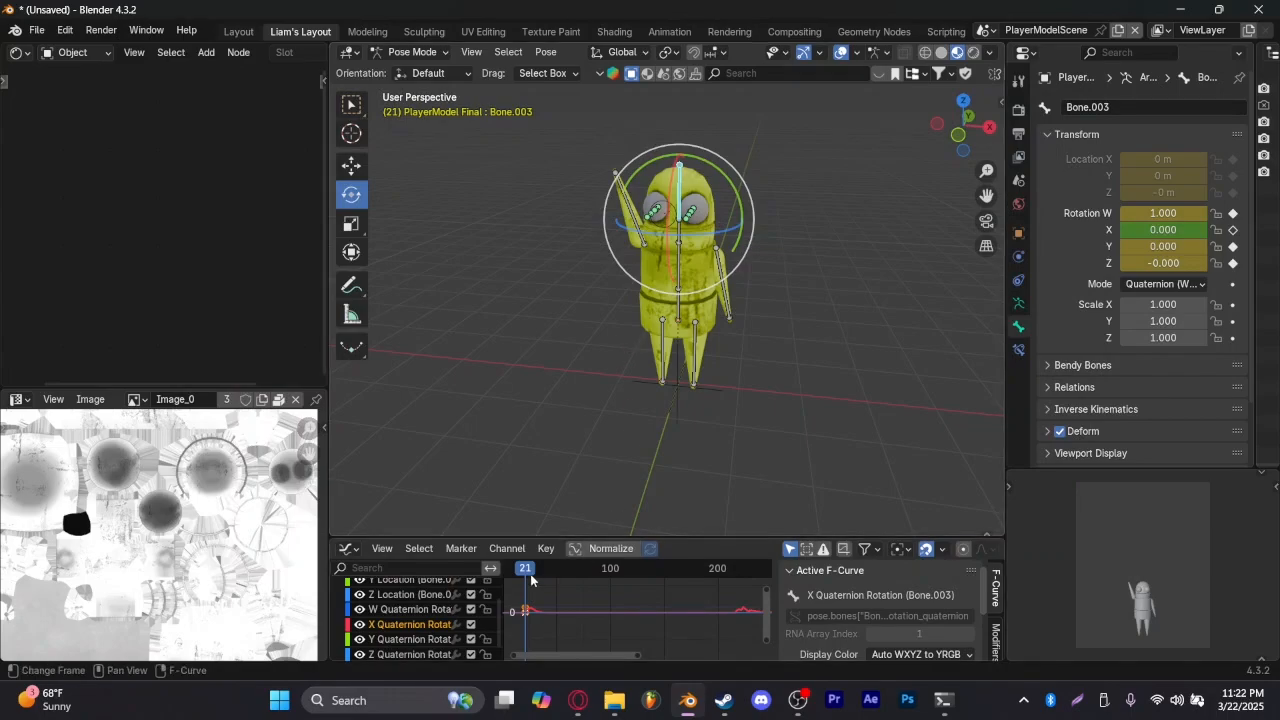
# Play and scrub through the sound-driven head movement around frames 214 to 231
pyautogui.moveTo(531, 578); pyautogui.dragTo(692, 572)
pyautogui.press('space')
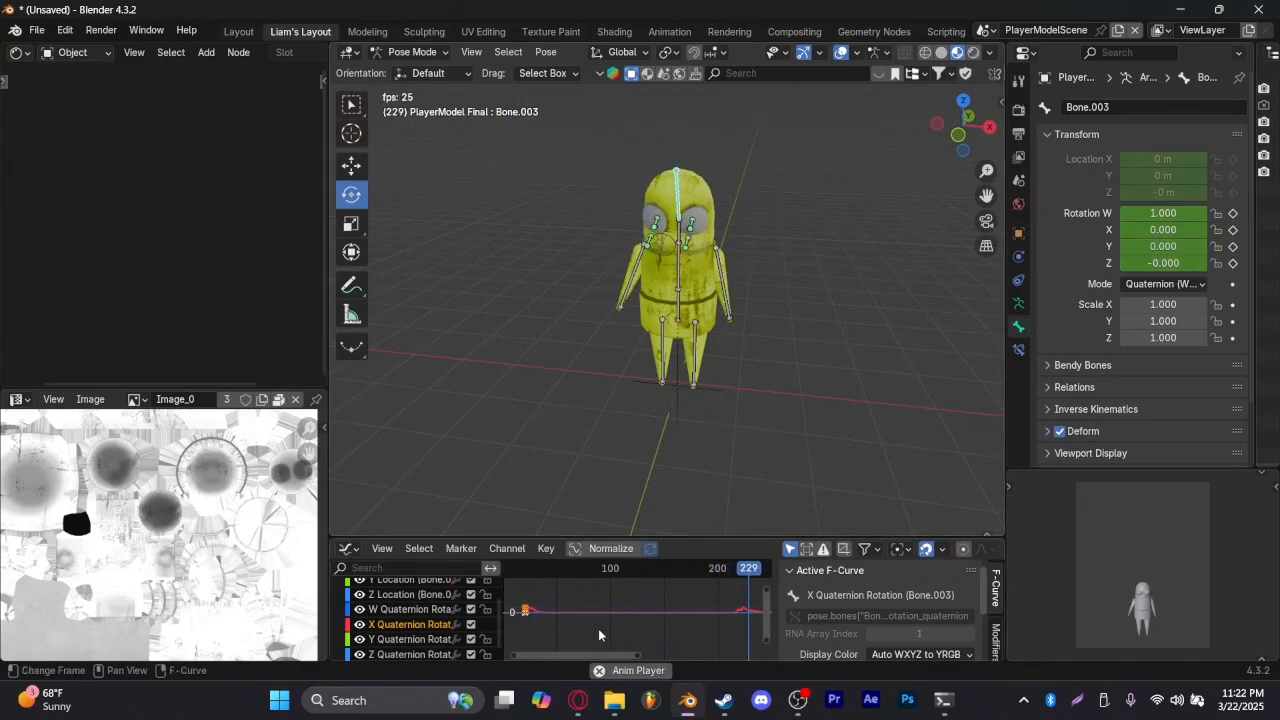
pyautogui.press('space')
pyautogui.keyDown('ctrl'); pyautogui.scroll(-2, 555, 653); pyautogui.keyUp('ctrl')
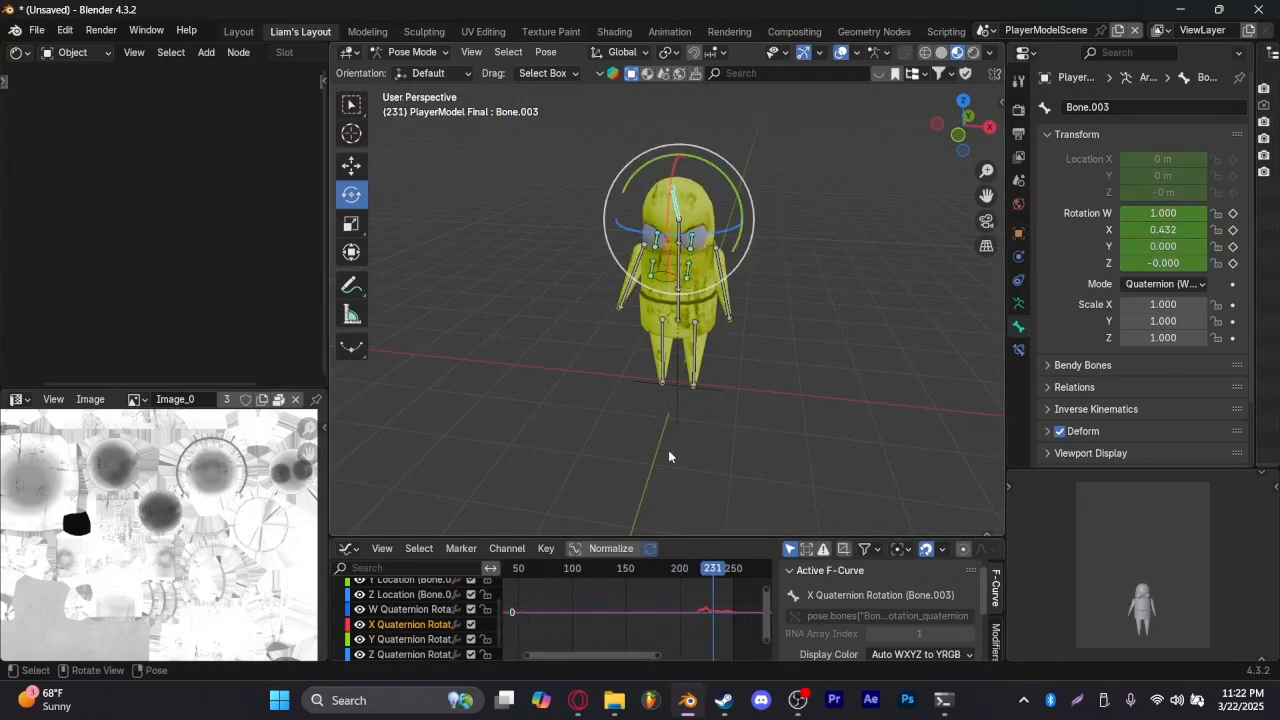
pyautogui.click(697, 576)
pyautogui.press('space')
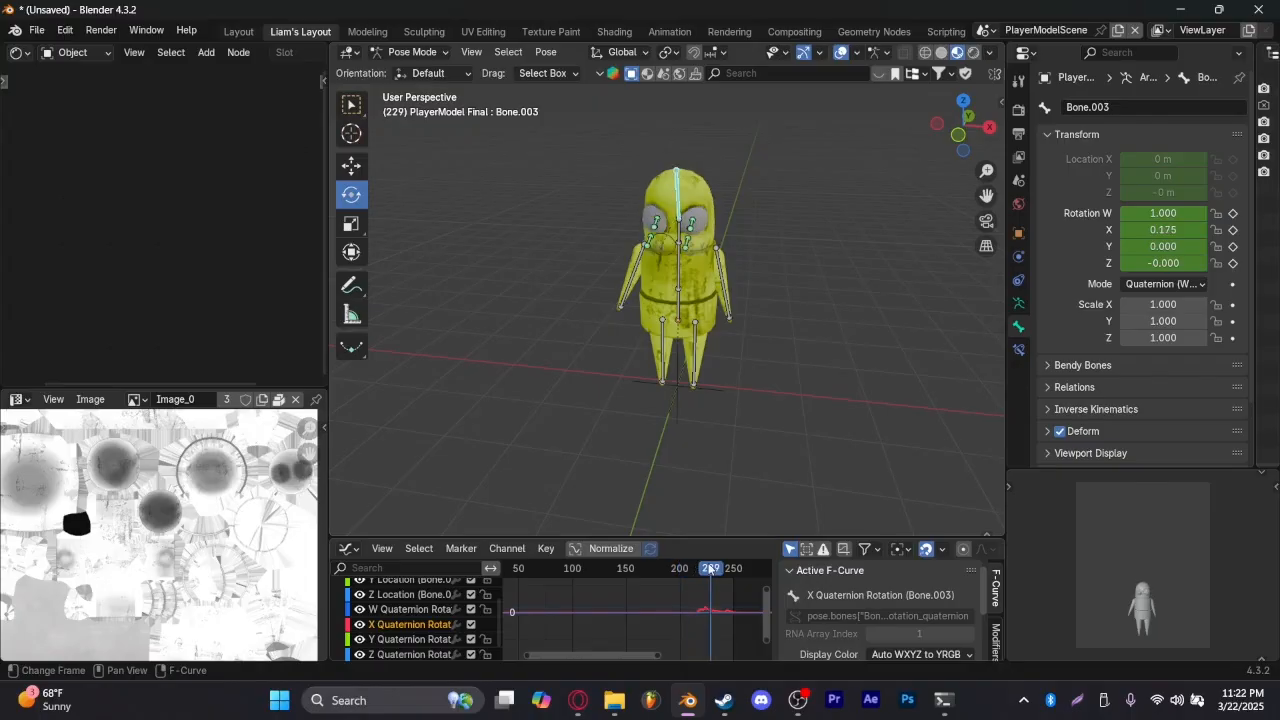
pyautogui.press('space')
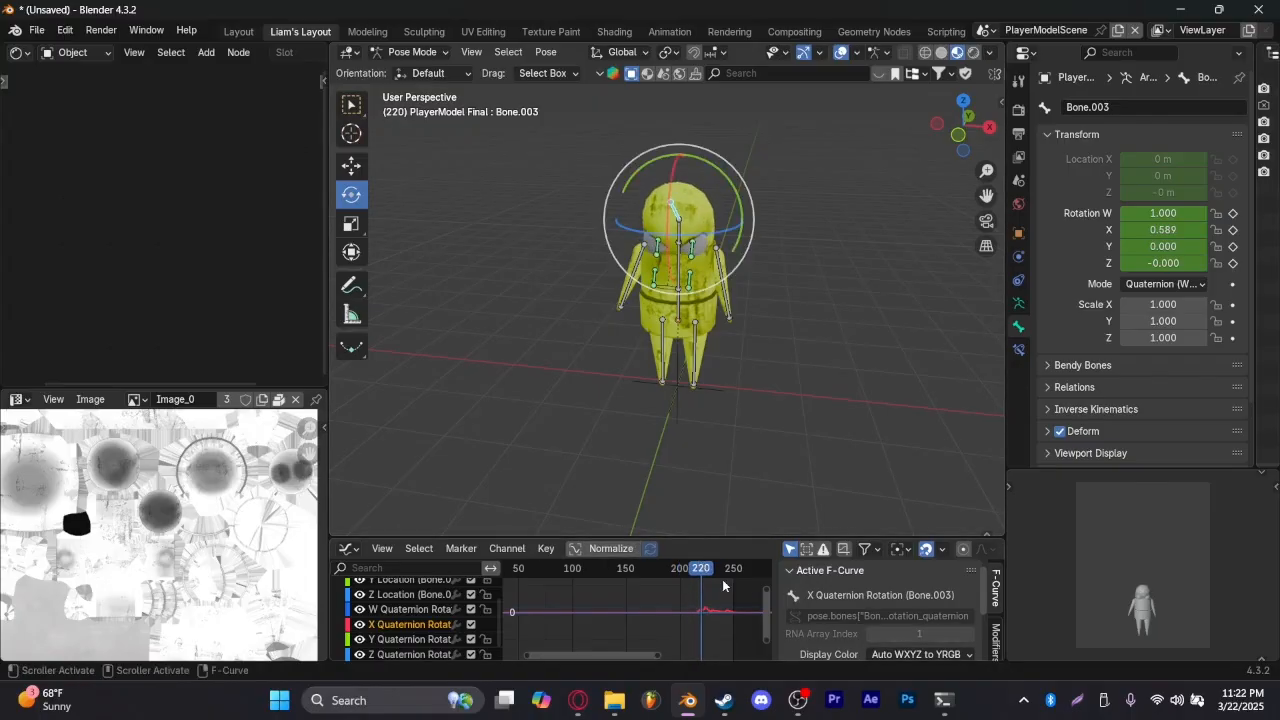
pyautogui.moveTo(683, 577); pyautogui.dragTo(694, 571)
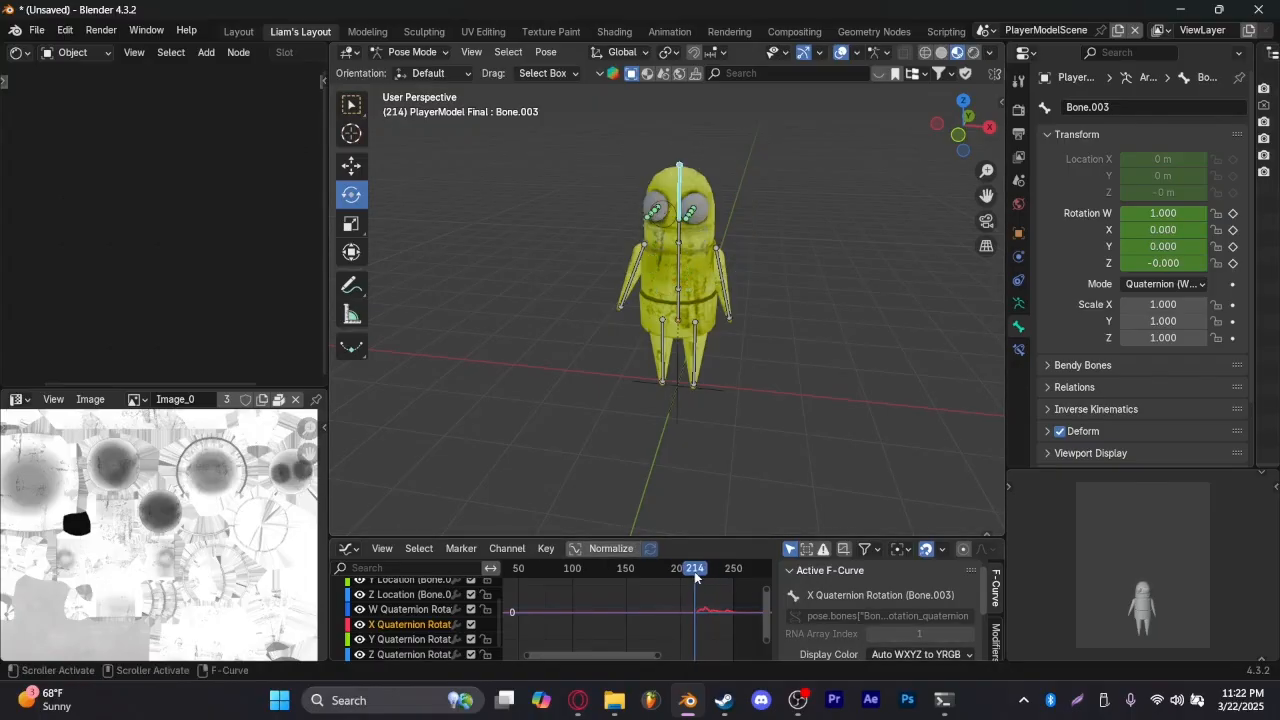
# Play back and scrub the sound-driven head movement again with a closer view of the character's face
pyautogui.press('space')
pyautogui.press('space')
pyautogui.scroll(6, 689, 288)
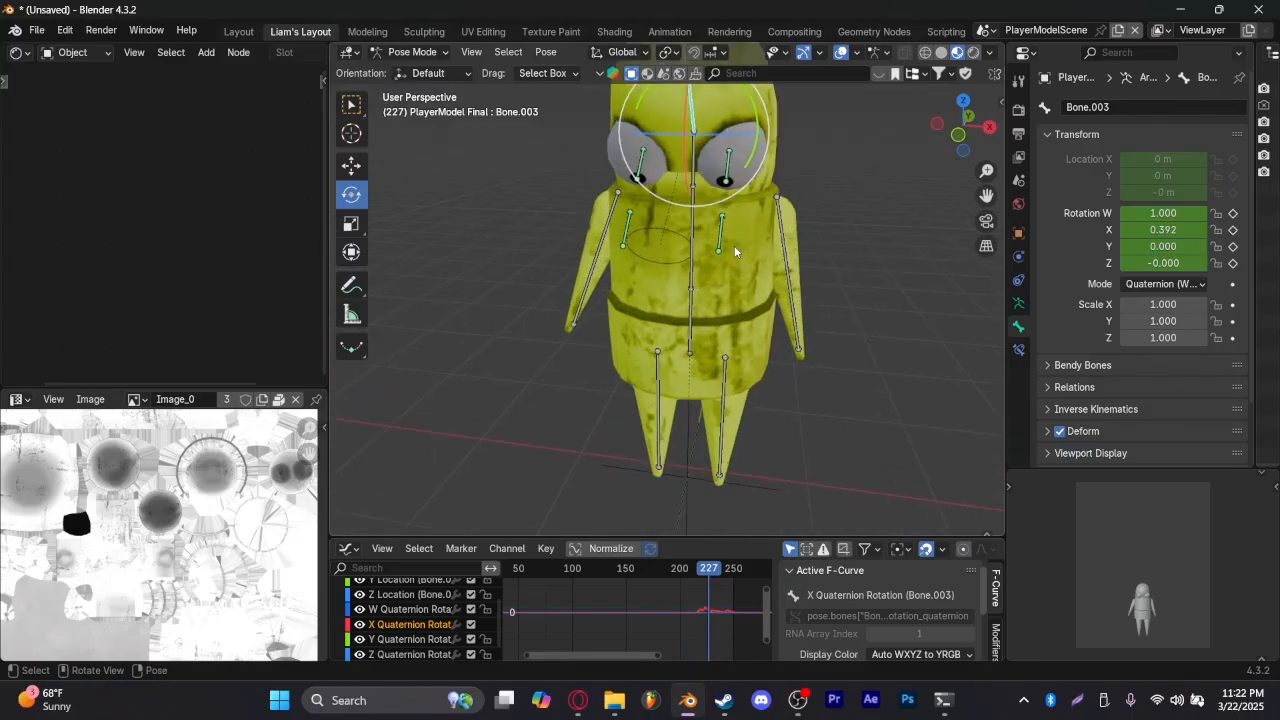
pyautogui.moveTo(713, 572); pyautogui.dragTo(697, 572)
pyautogui.press('space')
pyautogui.press('space')
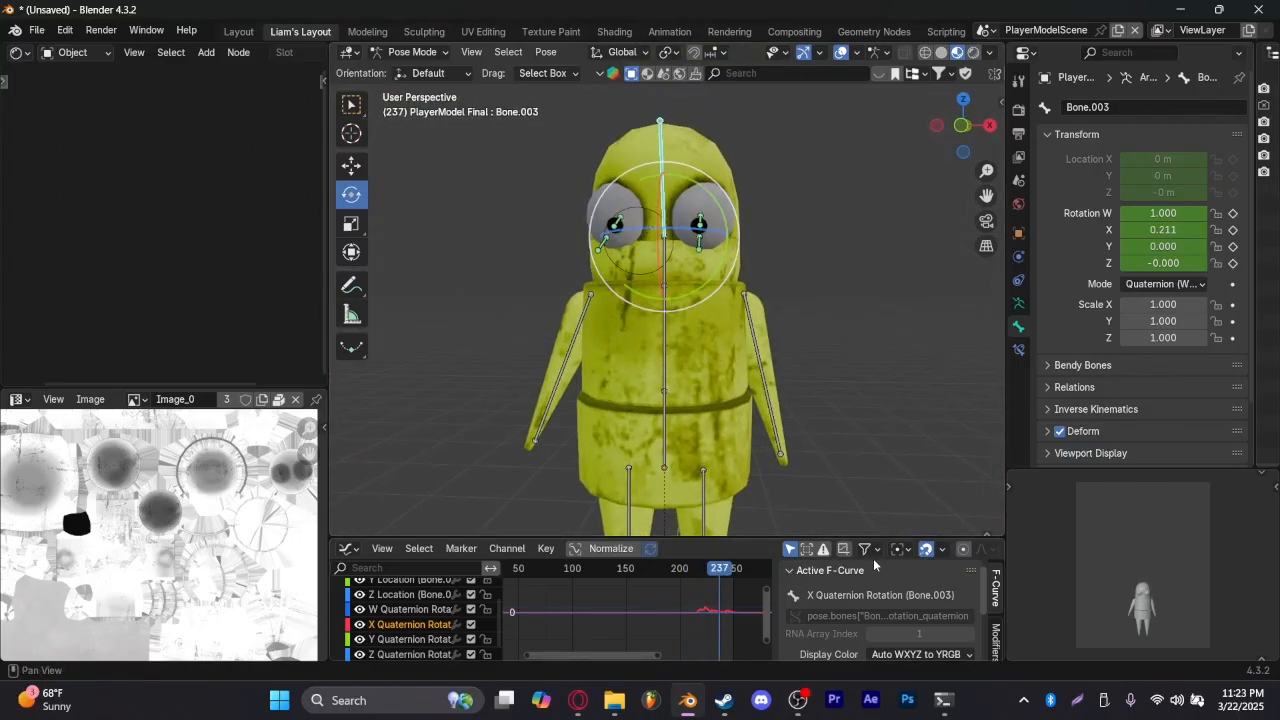
# Enlarge the Graph Editor and add an Envelope modifier to the head bone's X Quaternion Rotation curve
pyautogui.moveTo(879, 538); pyautogui.dragTo(880, 428)
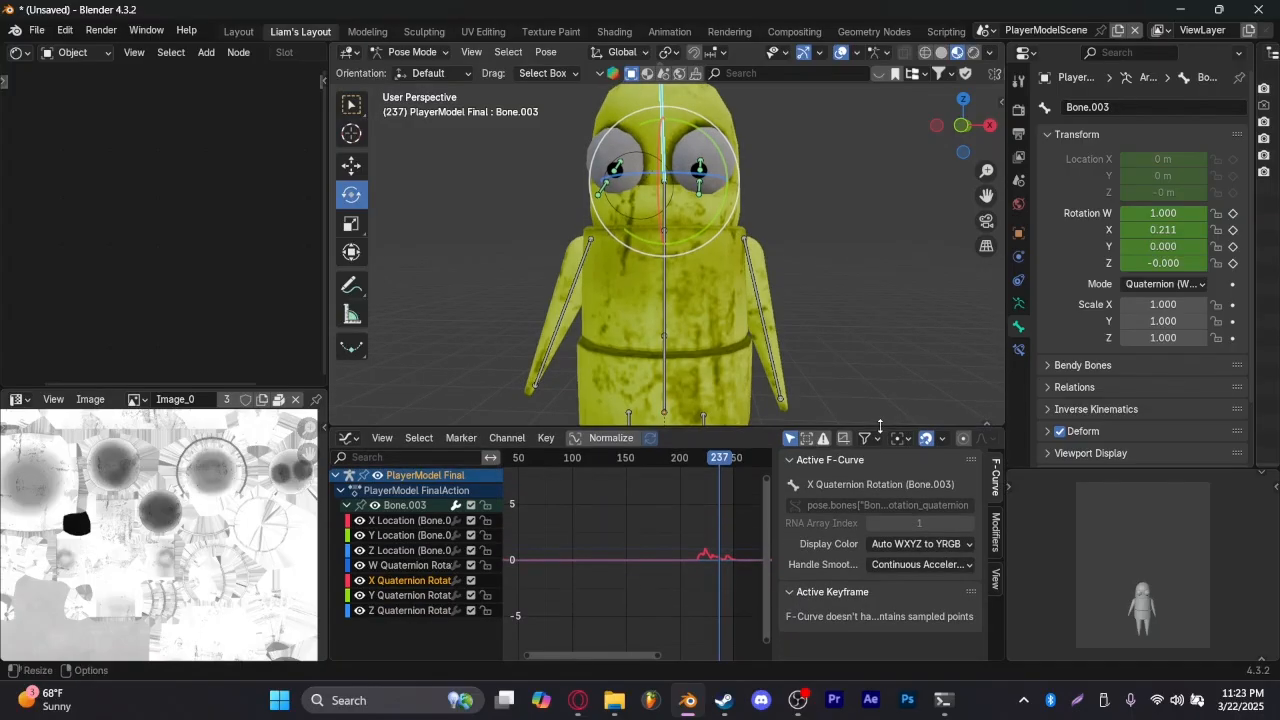
pyautogui.click(995, 522)
pyautogui.click(851, 466)
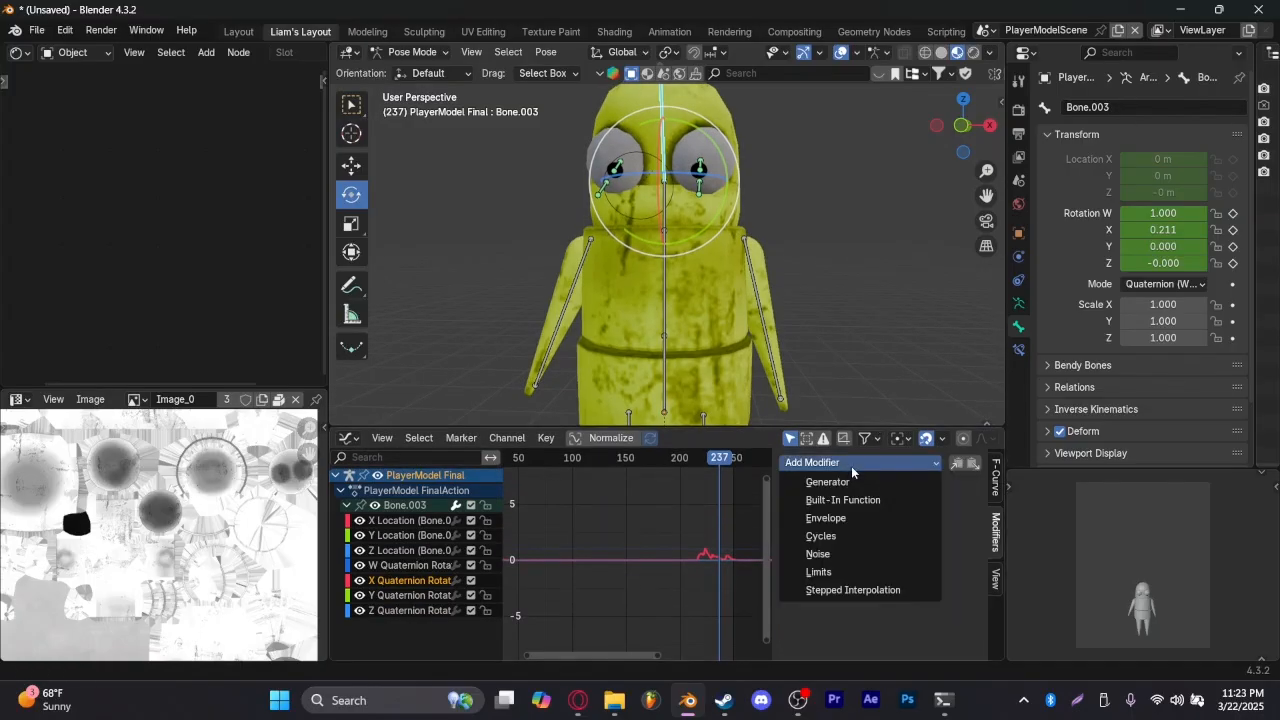
pyautogui.click(826, 519)
# Add an envelope control point at frame 225 with minimum -9.3, and set the envelope's reference value to -2.7
pyautogui.click(696, 470)
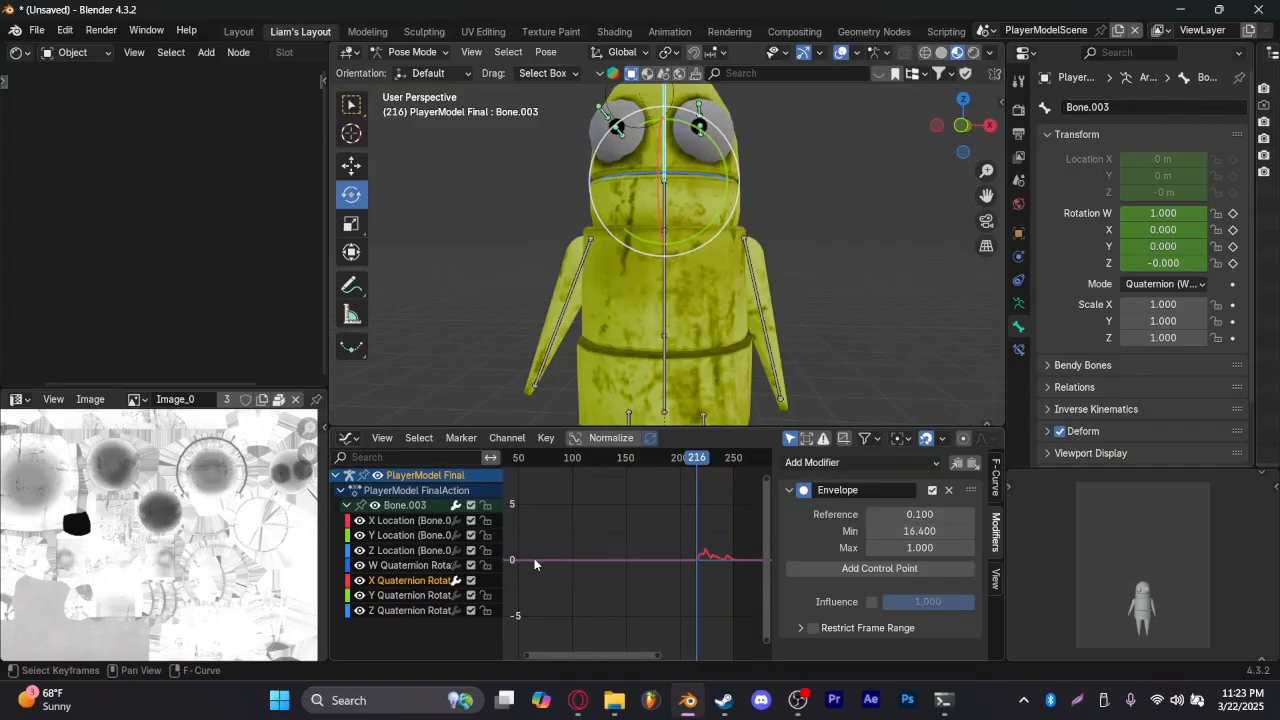
pyautogui.press('Up')
pyautogui.click(872, 568)
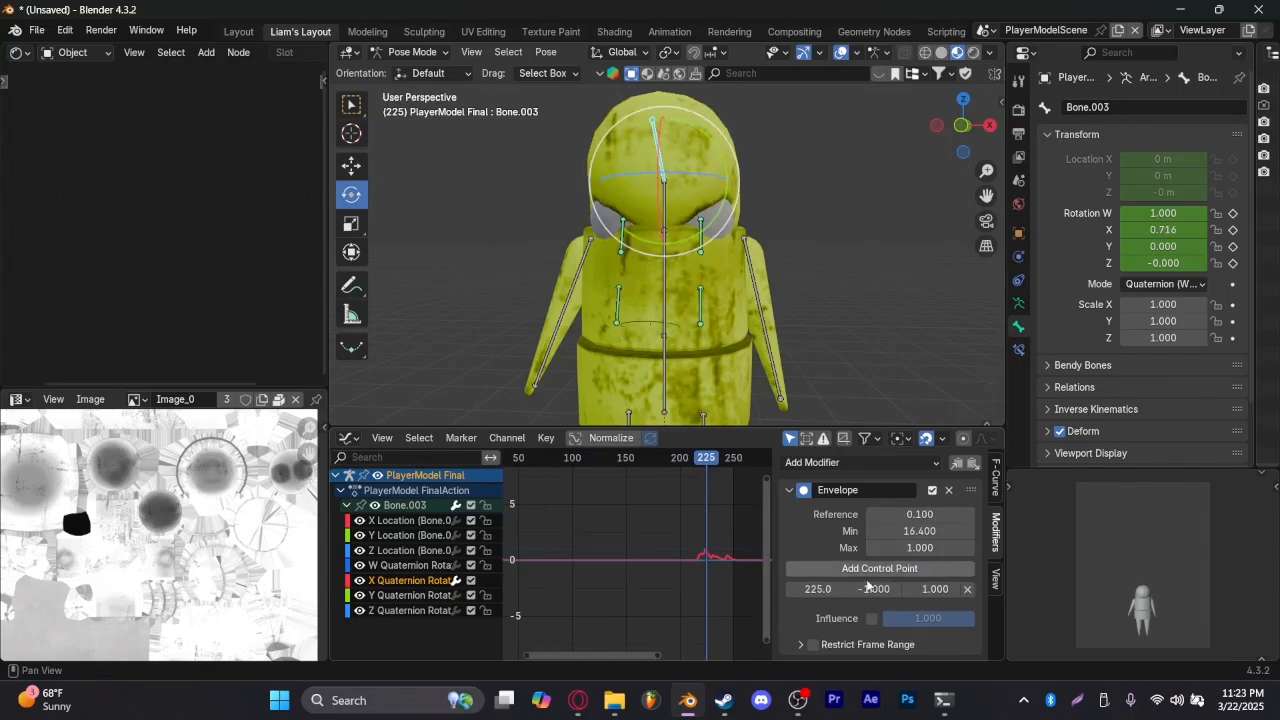
pyautogui.moveTo(876, 589)
pyautogui.mouseDown()
pyautogui.moveTo(860, 589)
pyautogui.moveTo(900, 589)
pyautogui.moveTo(860, 589)
pyautogui.mouseUp()
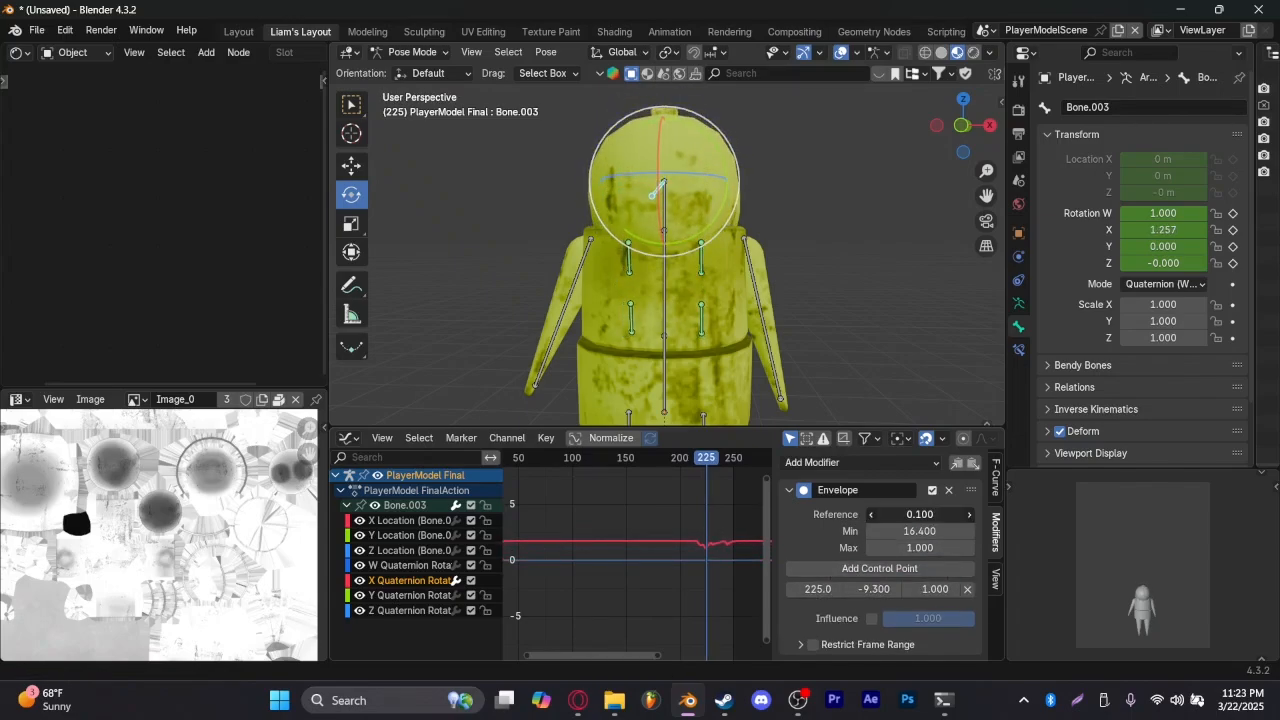
pyautogui.moveTo(920, 514); pyautogui.dragTo(885, 514)
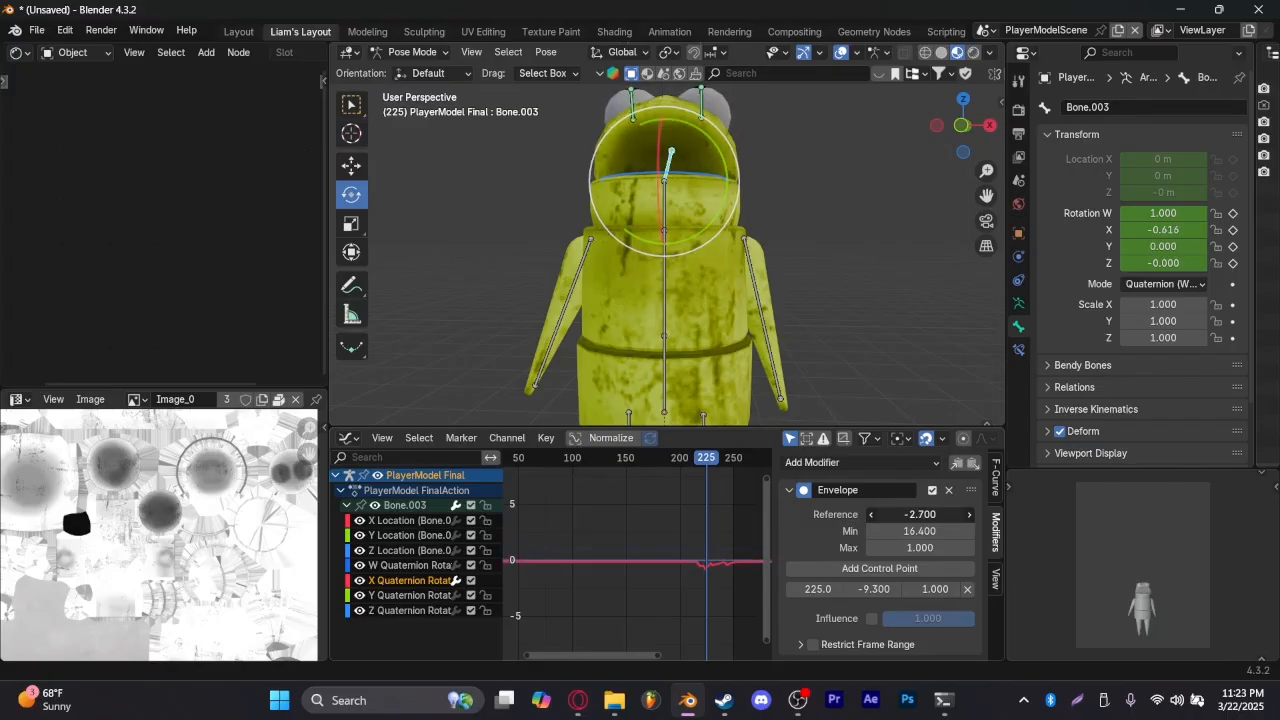
pyautogui.click(673, 462)
pyautogui.press('space')
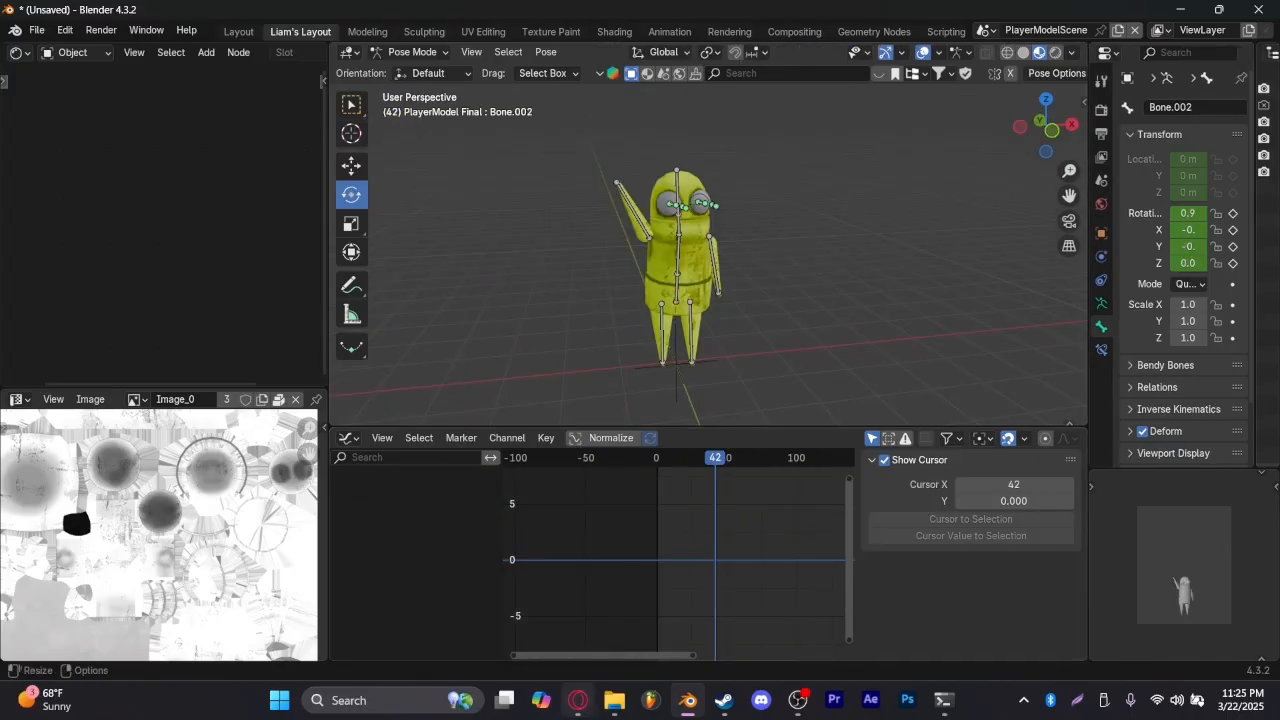
# Switch to File Explorer and look through the level module files in REPO's PrefabHierarchyObject folder
pyautogui.click(614, 700)
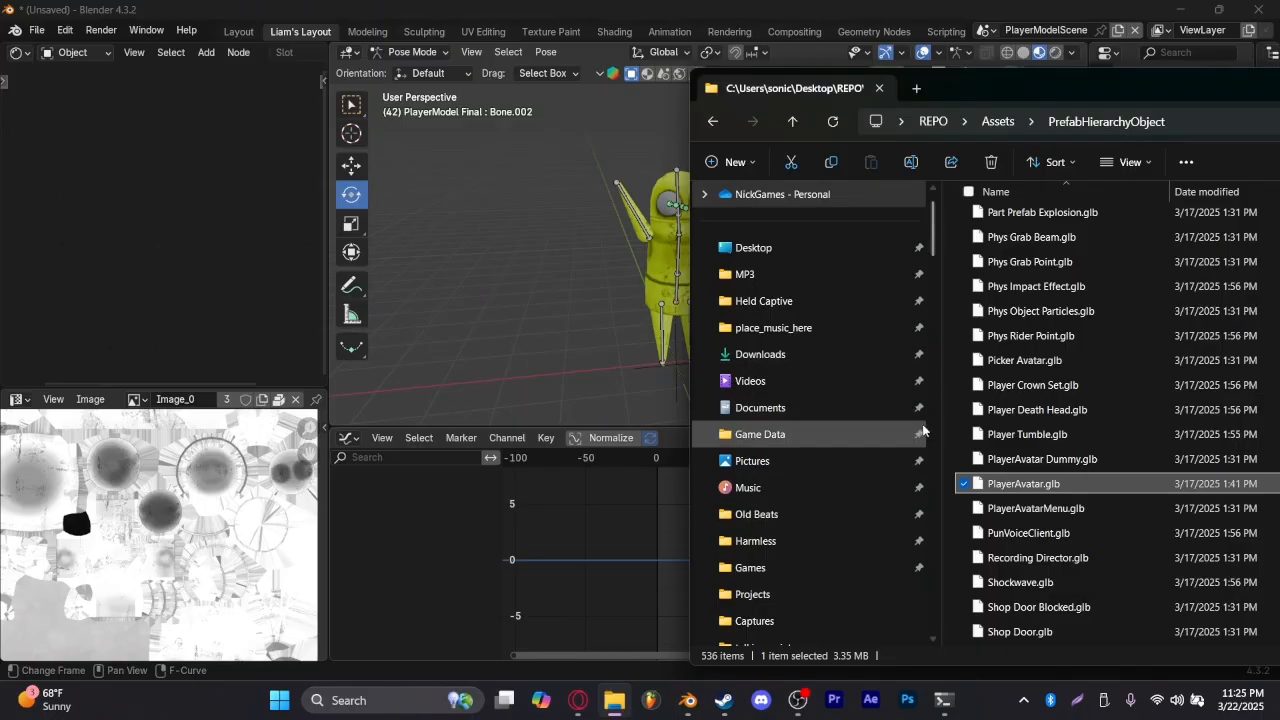
pyautogui.scroll(-8, 957, 417)
pyautogui.scroll(15, 960, 416)
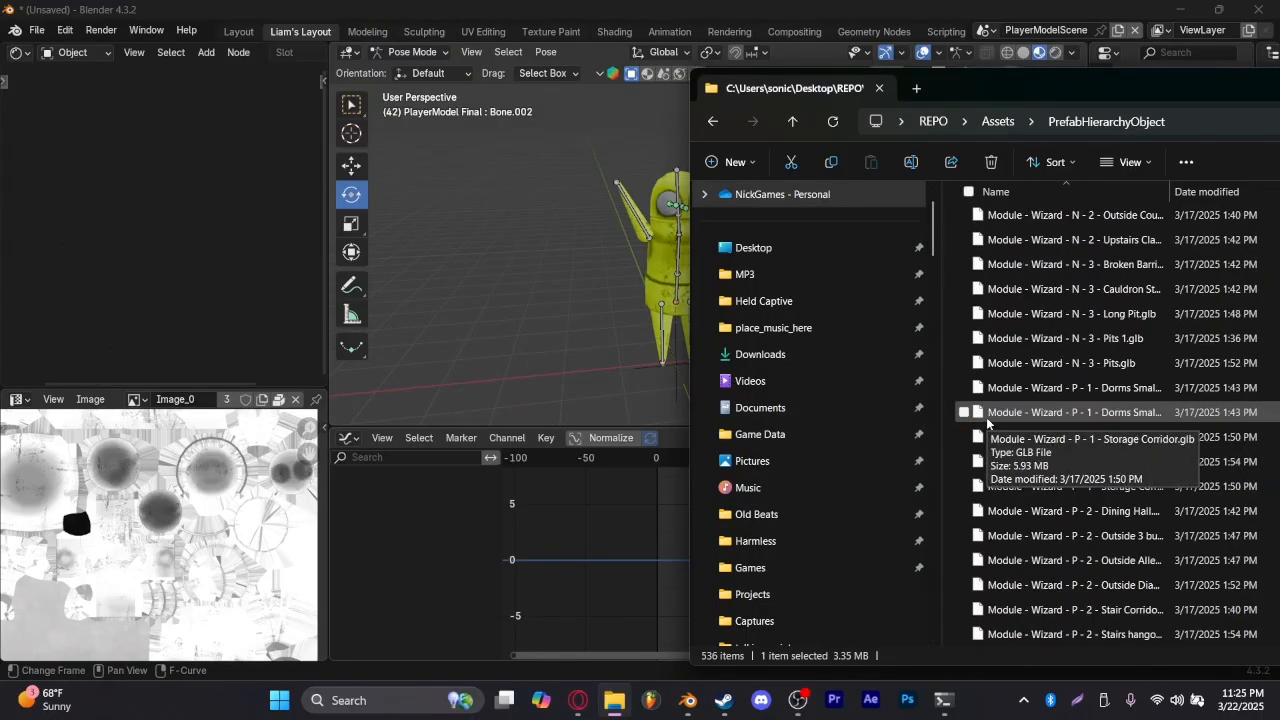
pyautogui.scroll(10, 1021, 511)
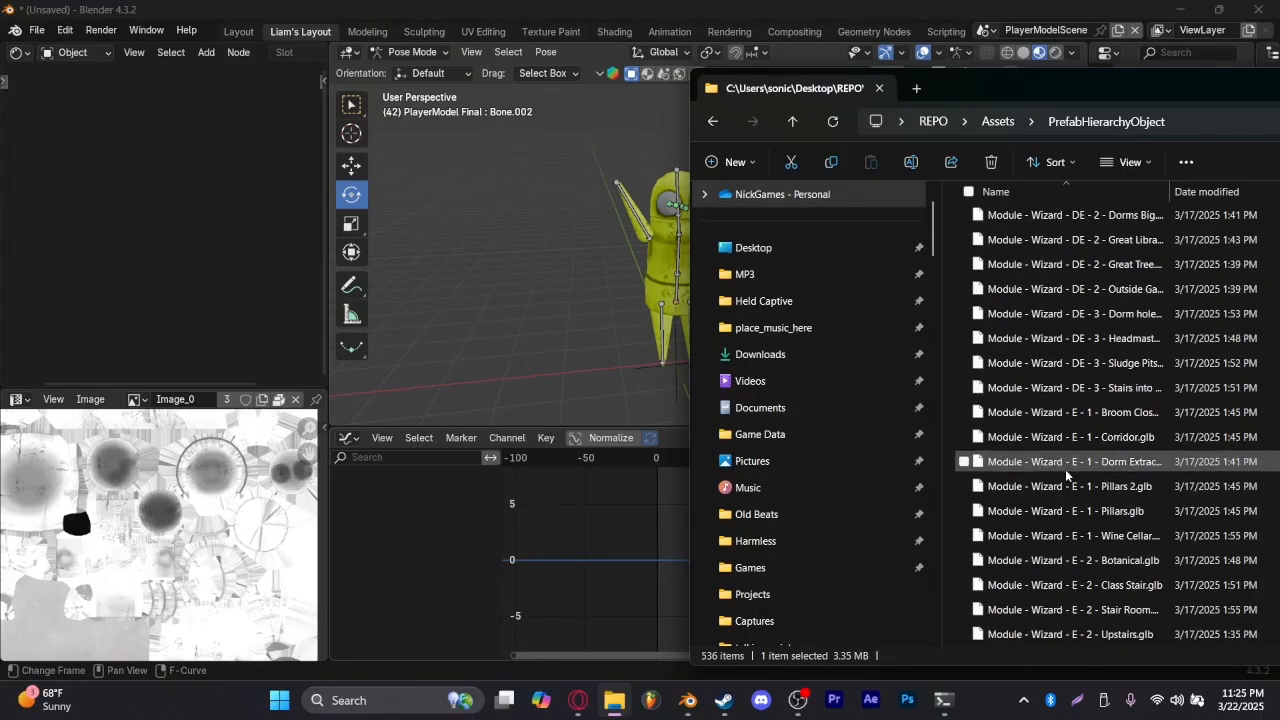
pyautogui.scroll(8, 1065, 469)
pyautogui.scroll(-5, 1090, 450)
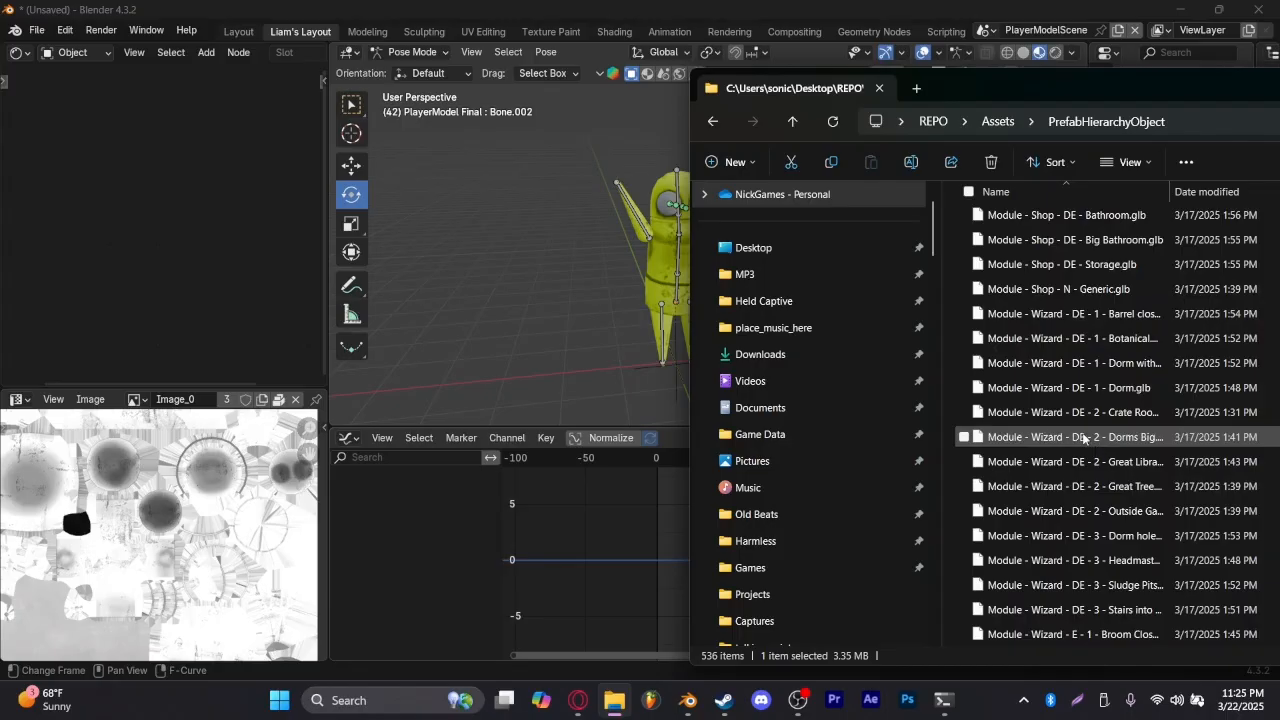
pyautogui.scroll(4, 1083, 437)
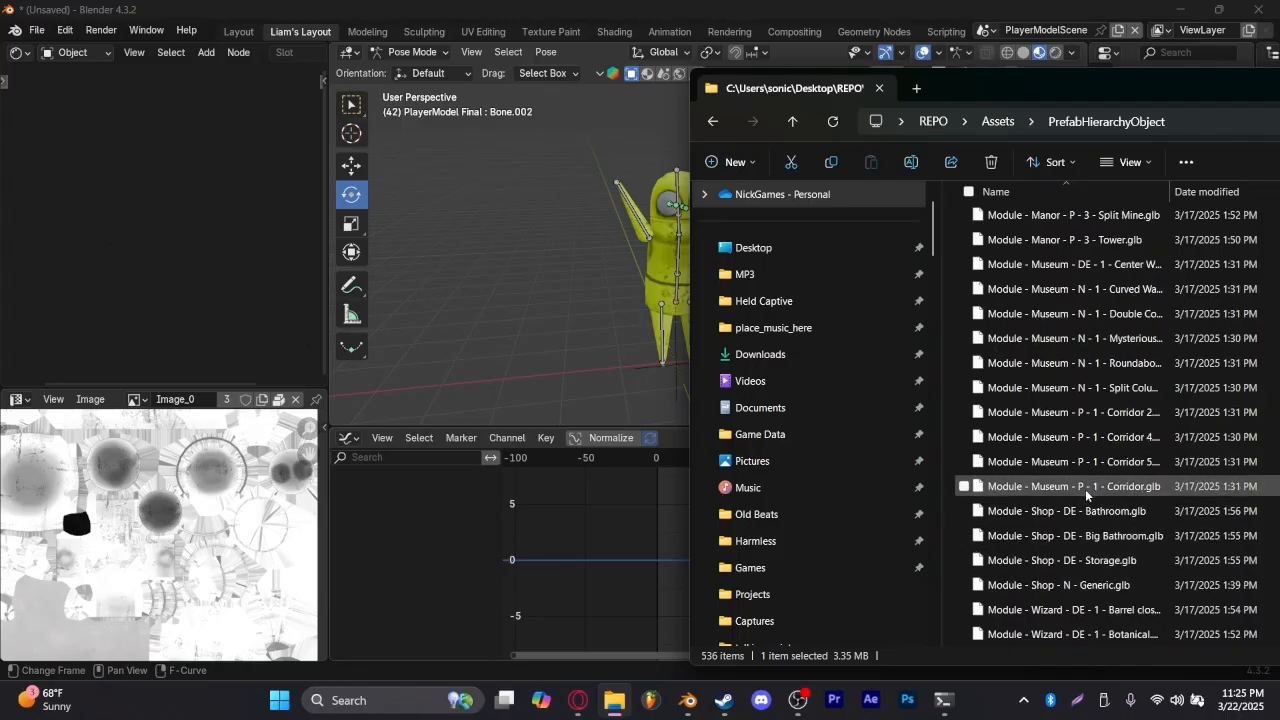
pyautogui.scroll(3, 1085, 489)
pyautogui.scroll(10, 1130, 285)
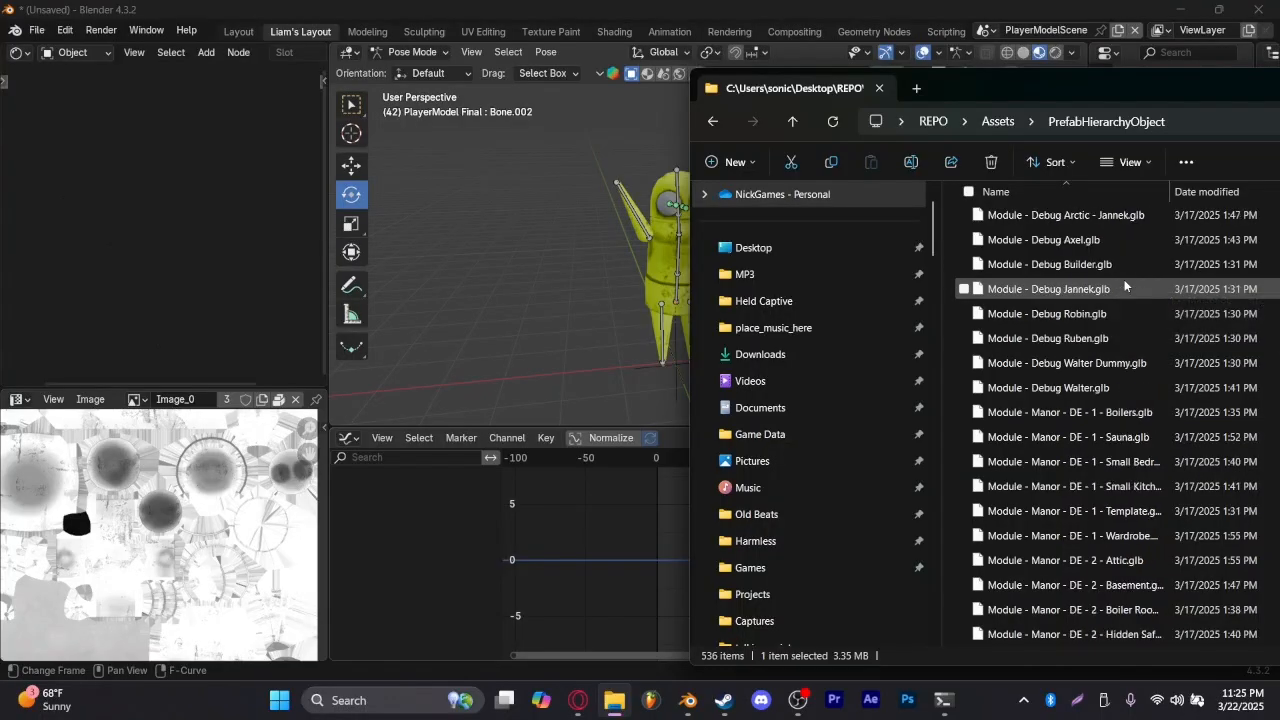
pyautogui.scroll(-6, 1090, 380)
pyautogui.scroll(-15, 1088, 385)
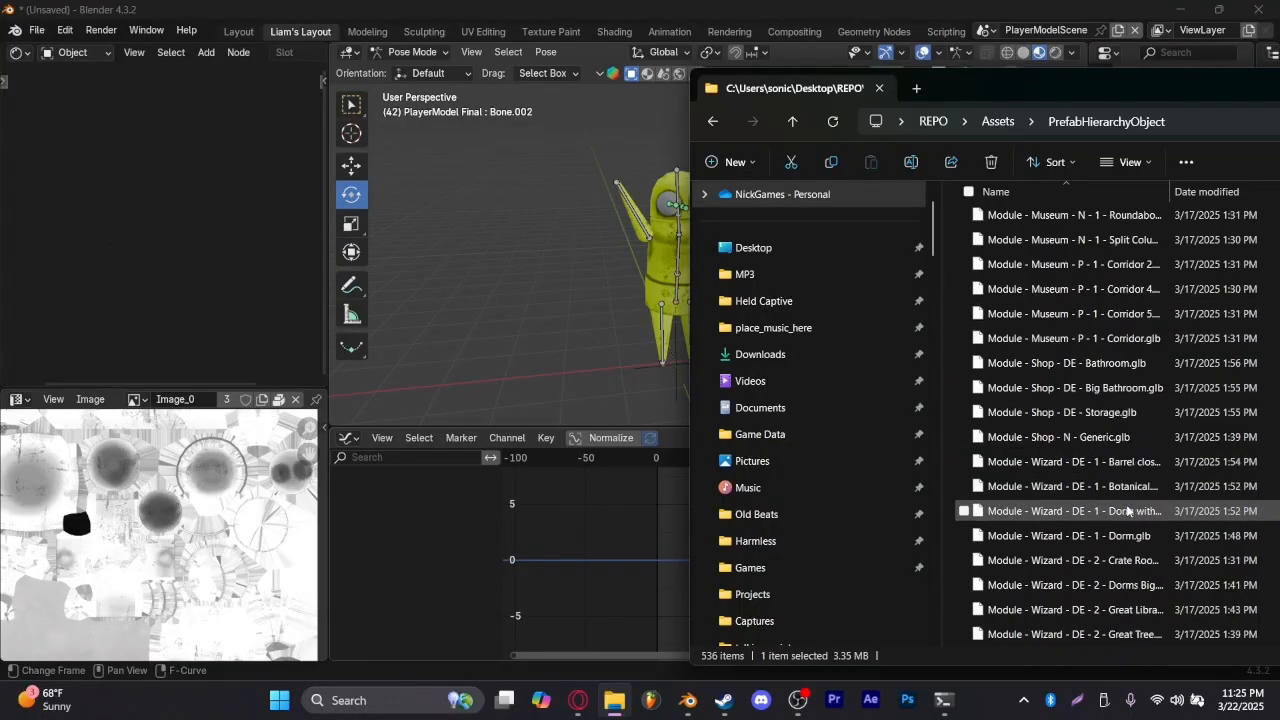
pyautogui.scroll(8, 1122, 542)
pyautogui.scroll(3, 1085, 470)
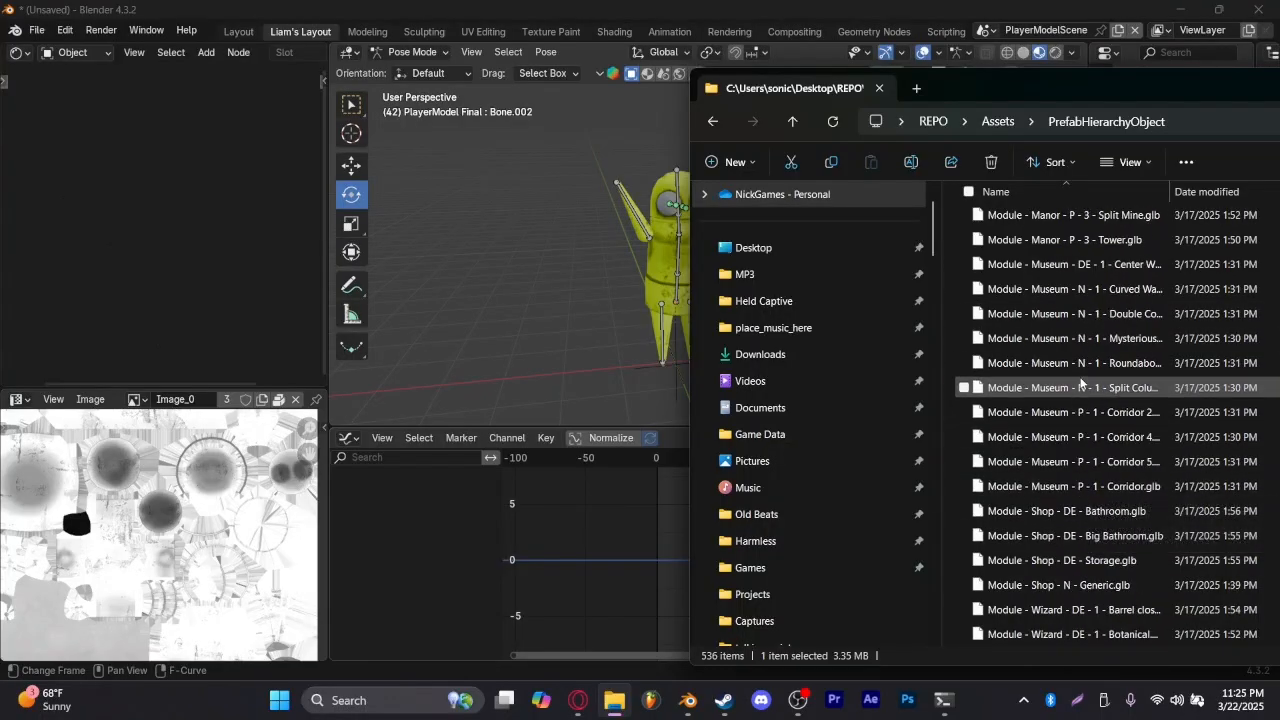
# Examine the Museum module files, from Curved Wall to Corridor, in the file list
pyautogui.click(1064, 289)
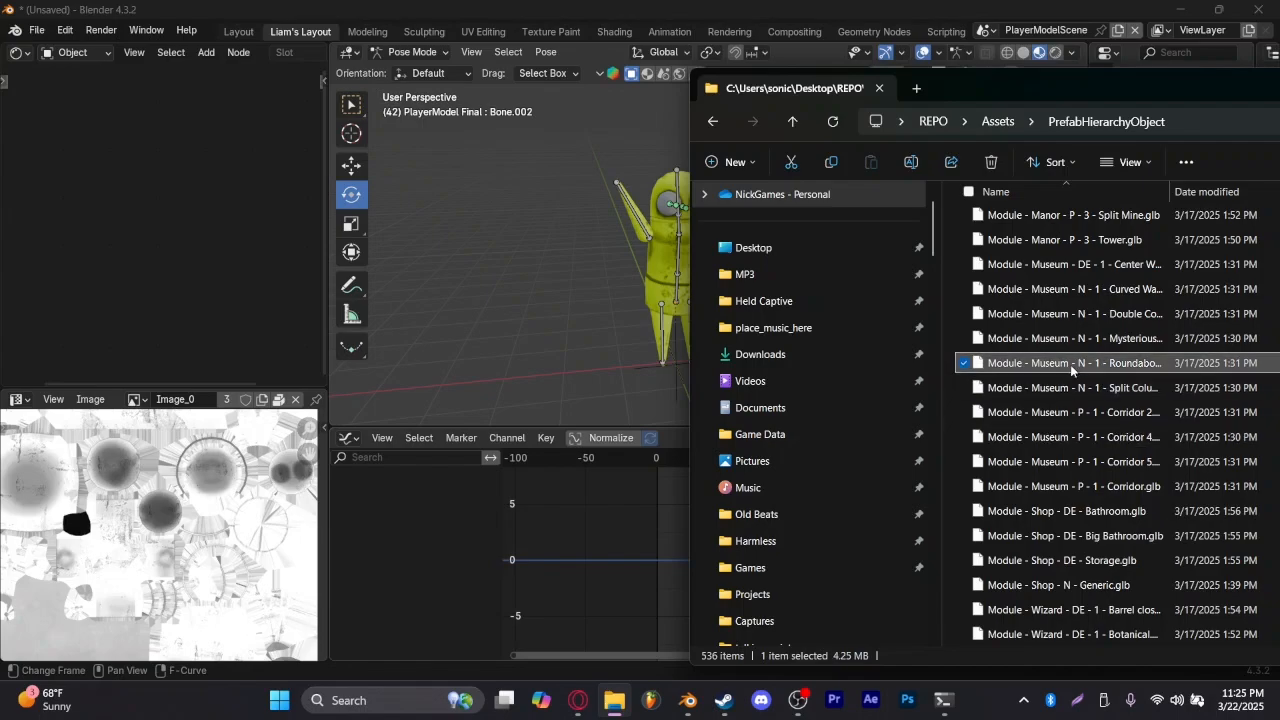
pyautogui.click(1066, 437)
pyautogui.click(966, 488)
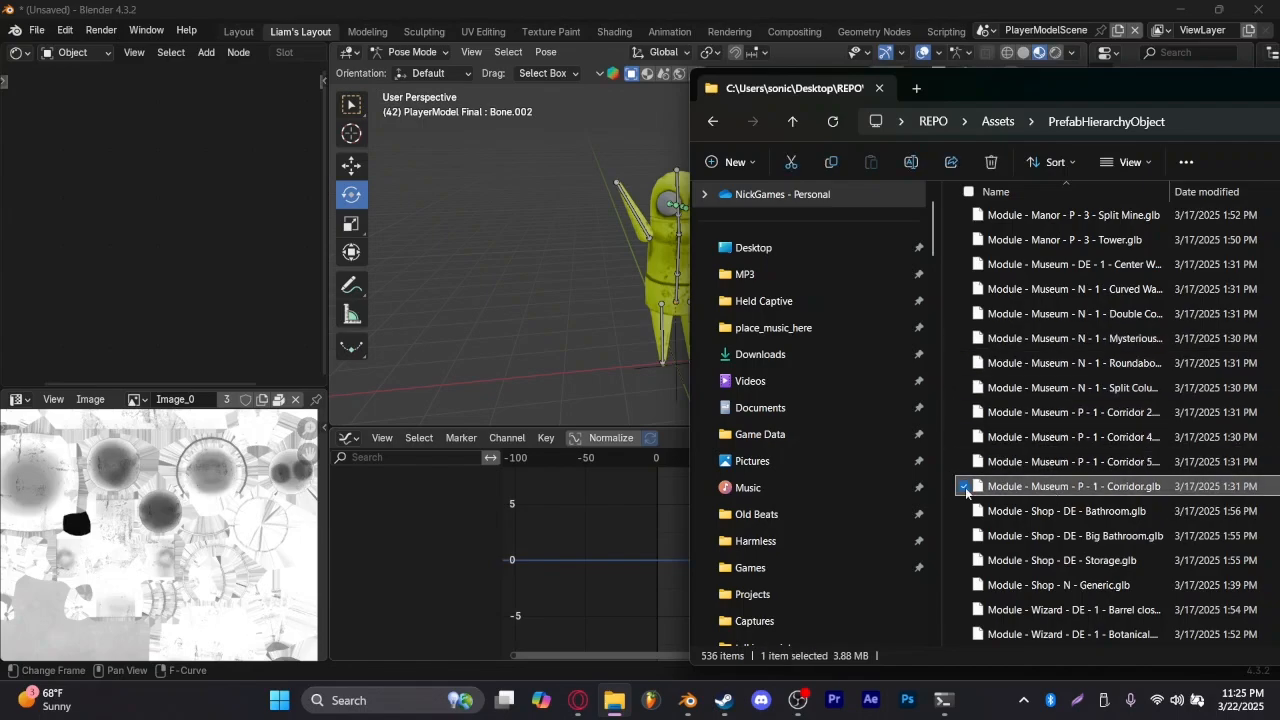
pyautogui.moveTo(954, 494); pyautogui.dragTo(951, 357)
pyautogui.click(951, 358)
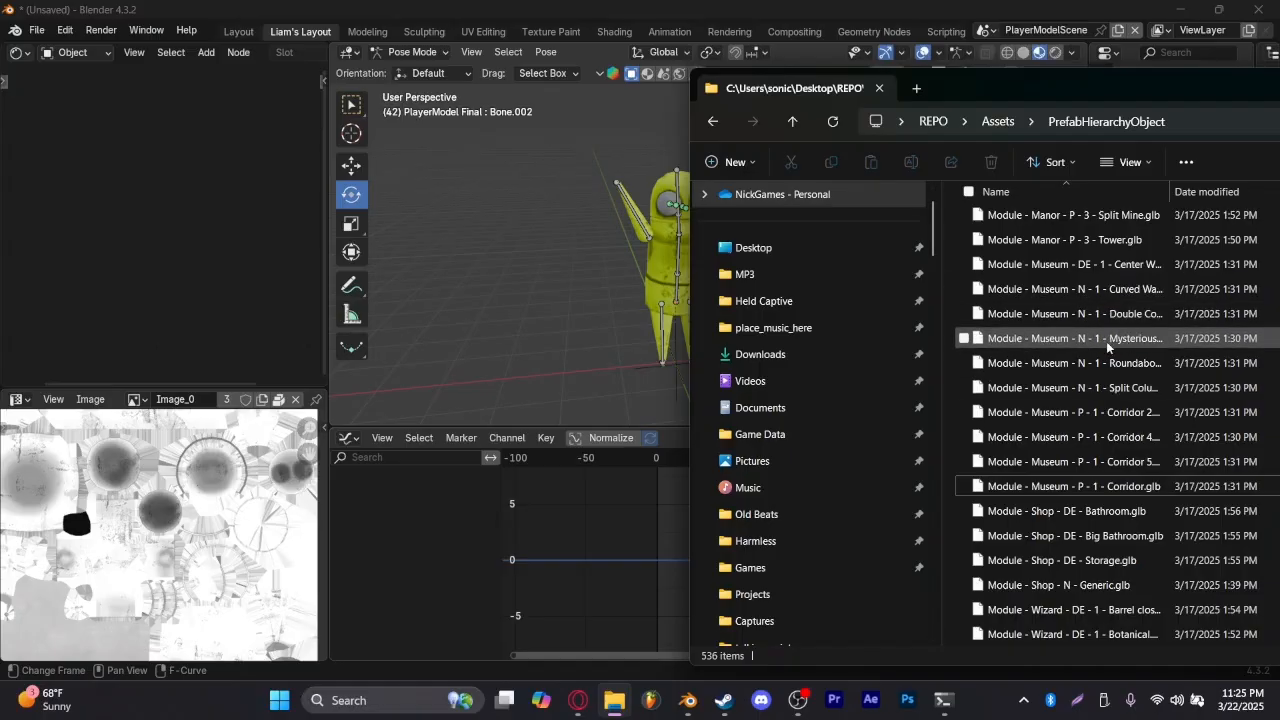
pyautogui.moveTo(951, 280); pyautogui.dragTo(950, 380)
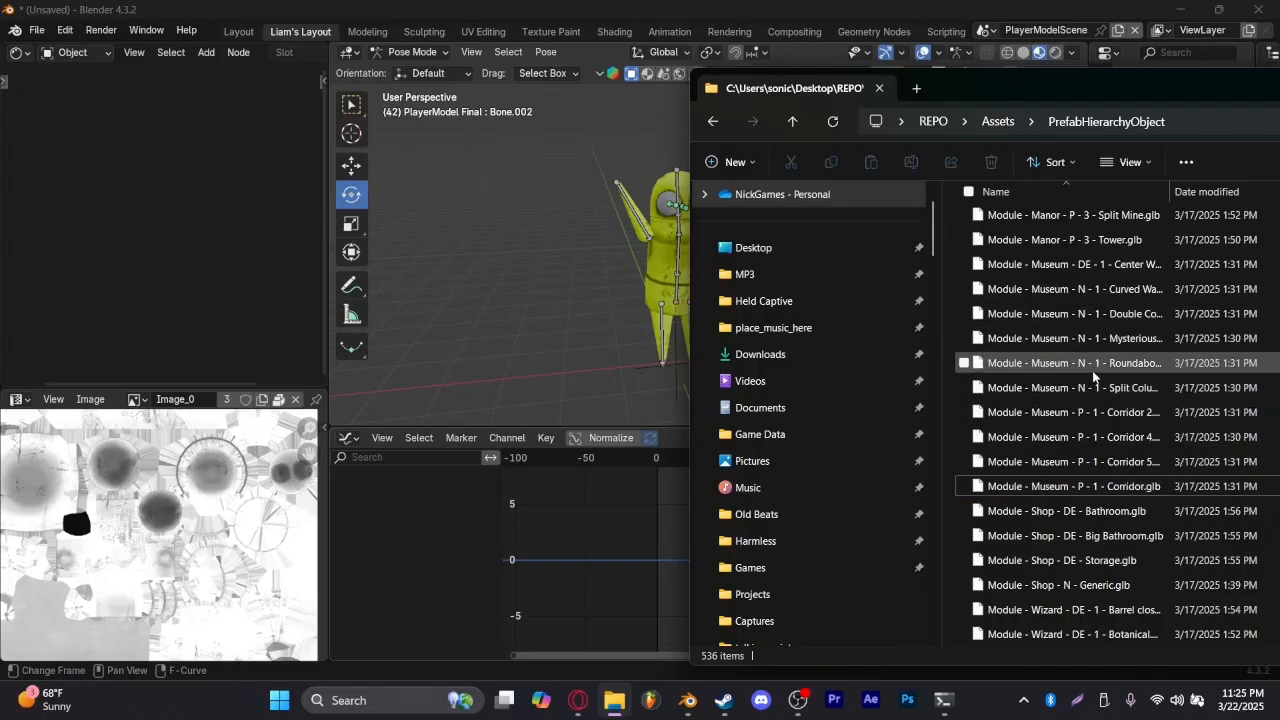
# Look through the start room, debug, item upgrade, weapon and audio models in the prefab folder
pyautogui.scroll(-15, 1130, 385)
pyautogui.scroll(-3, 1127, 384)
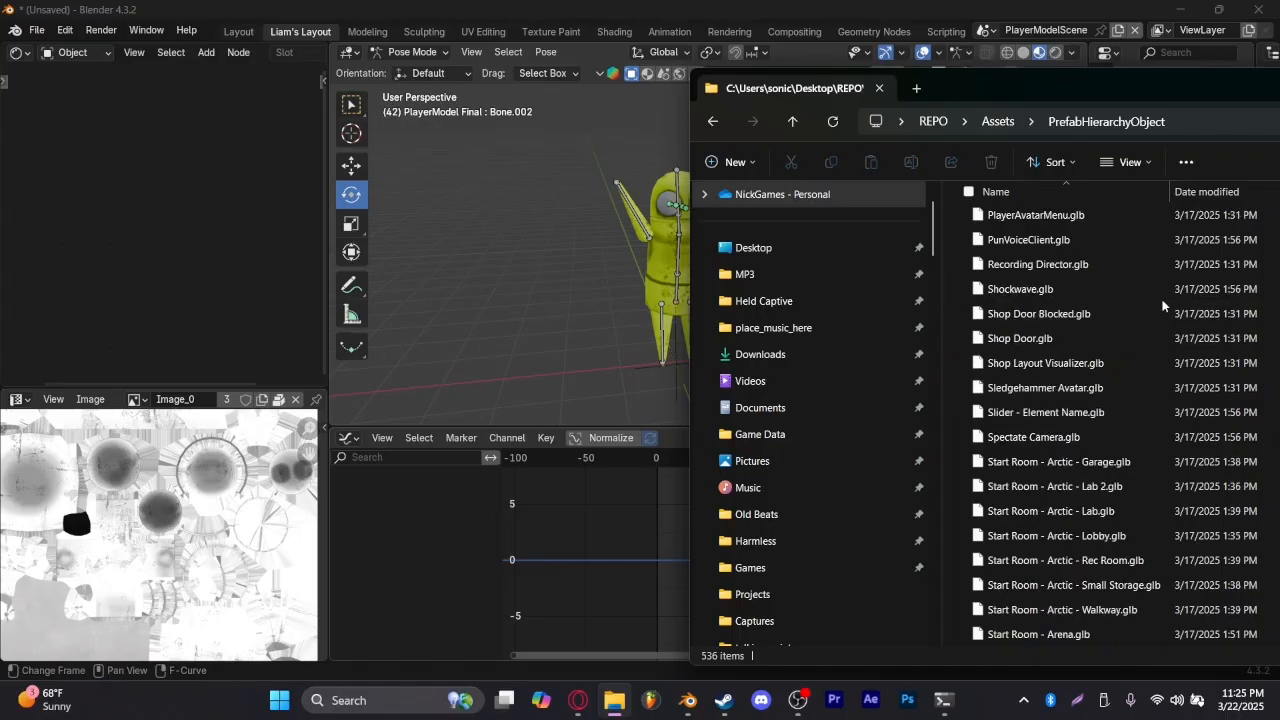
pyautogui.scroll(20, 1135, 300)
pyautogui.scroll(15, 1130, 295)
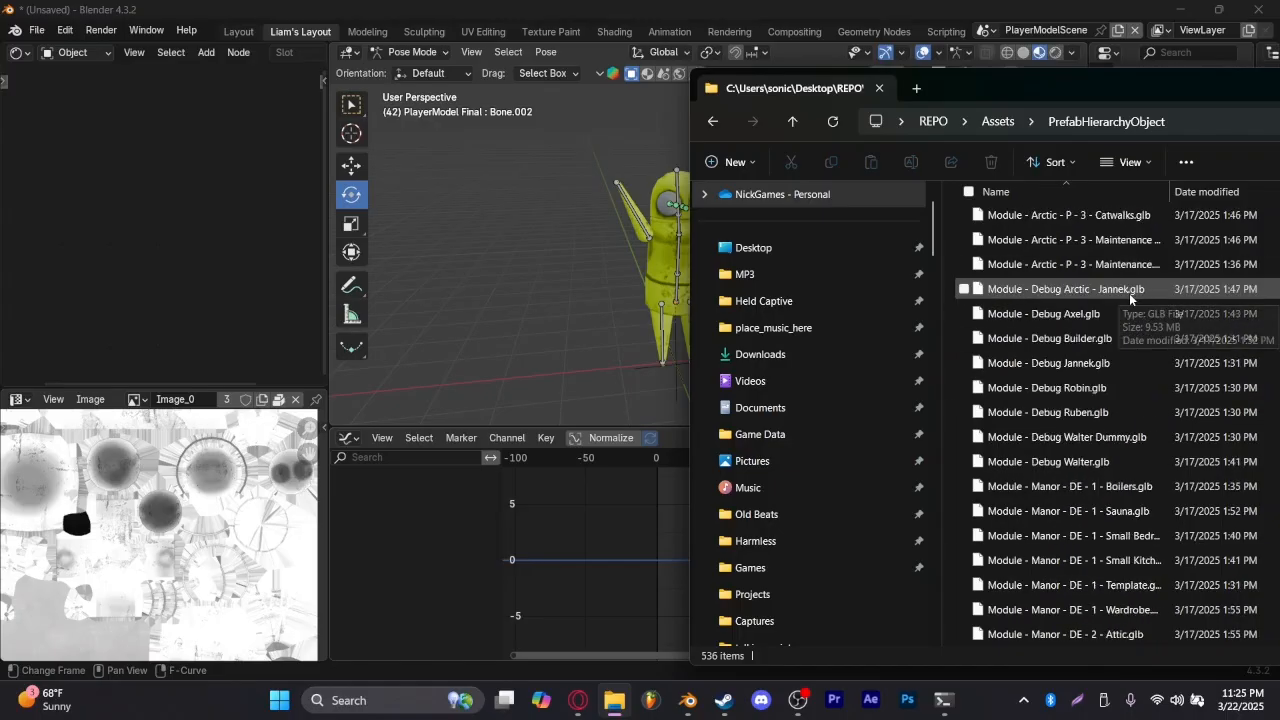
pyautogui.scroll(10, 1089, 324)
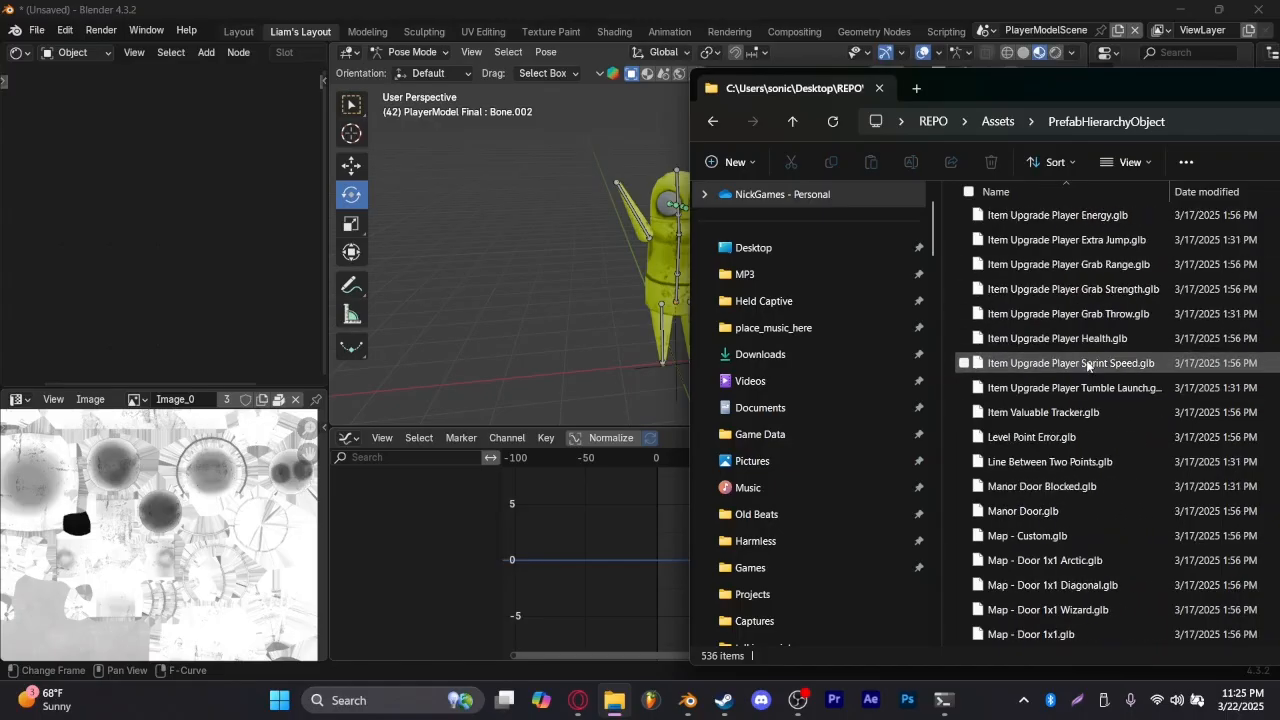
pyautogui.scroll(20, 1100, 365)
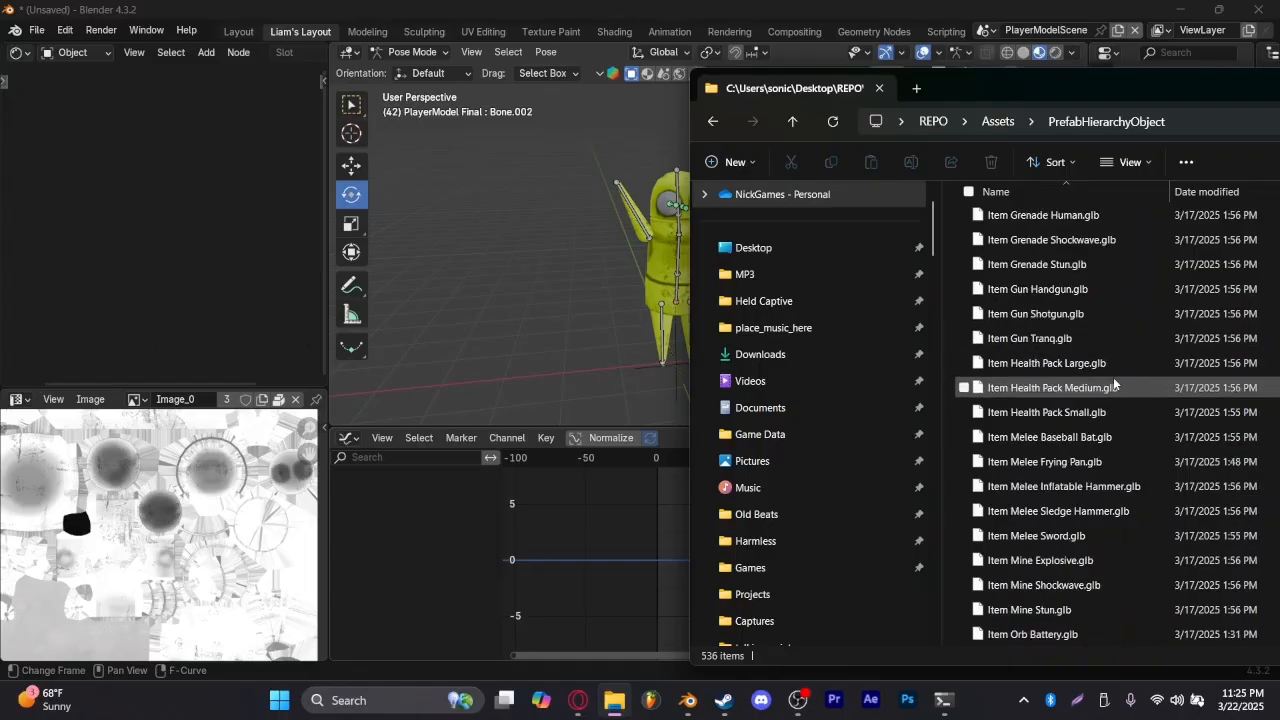
pyautogui.scroll(15, 1063, 437)
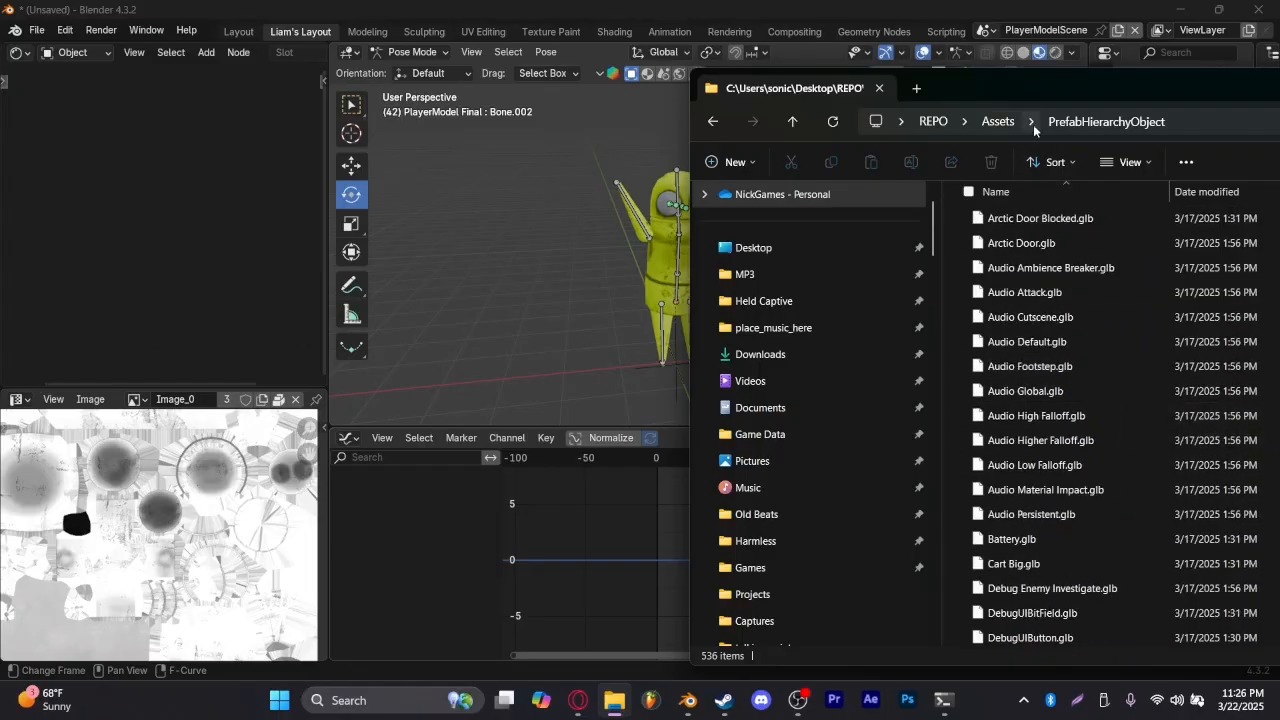
# Reposition the File Explorer window to show the file sizes and look for the Shop module files
pyautogui.moveTo(1006, 85); pyautogui.dragTo(653, 56)
pyautogui.scroll(-15, 858, 418)
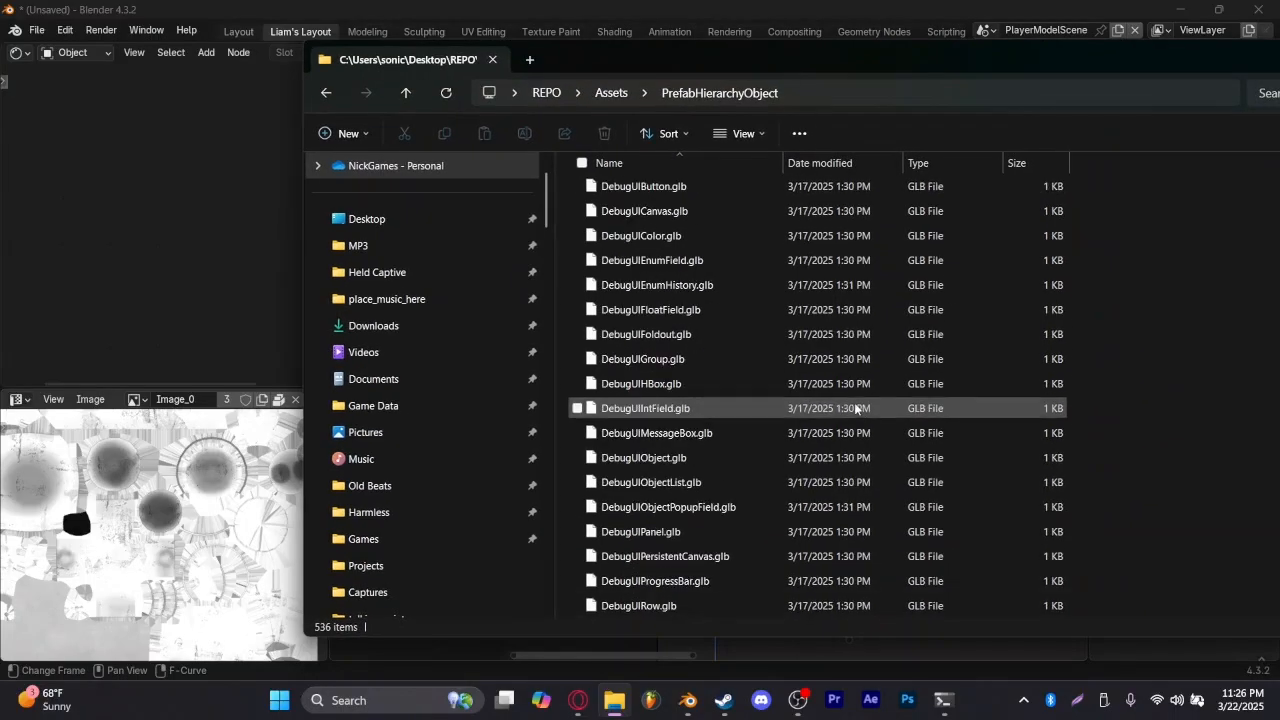
pyautogui.scroll(-10, 858, 418)
pyautogui.moveTo(1184, 60); pyautogui.dragTo(1033, 81)
pyautogui.scroll(-10, 565, 456)
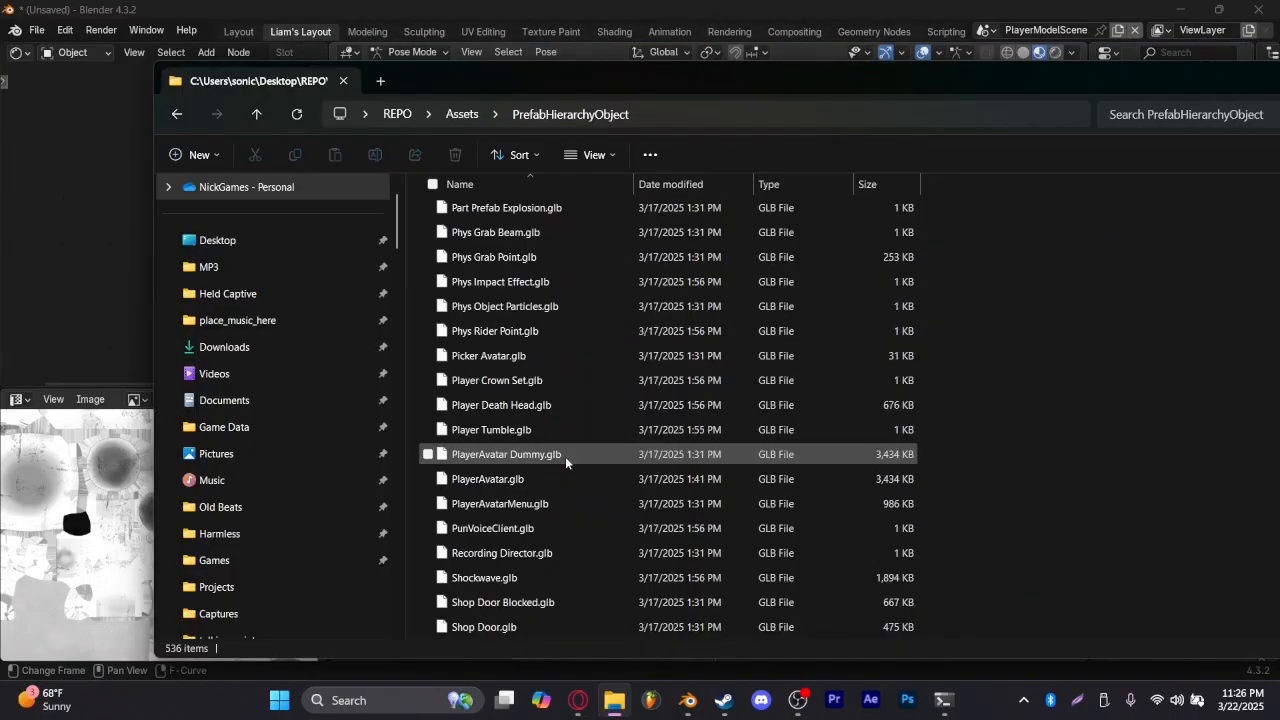
pyautogui.scroll(15, 565, 456)
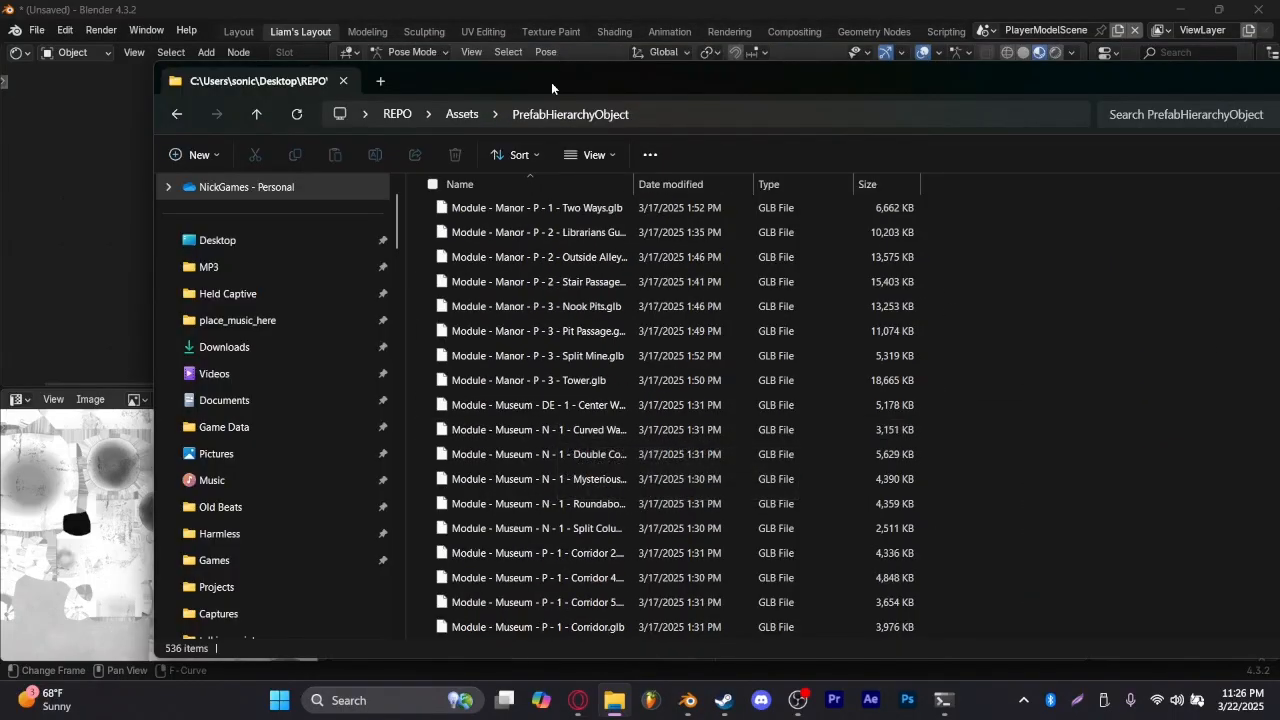
pyautogui.moveTo(551, 82); pyautogui.dragTo(724, 91)
pyautogui.scroll(-1, 640, 355)
pyautogui.scroll(-1, 716, 318)
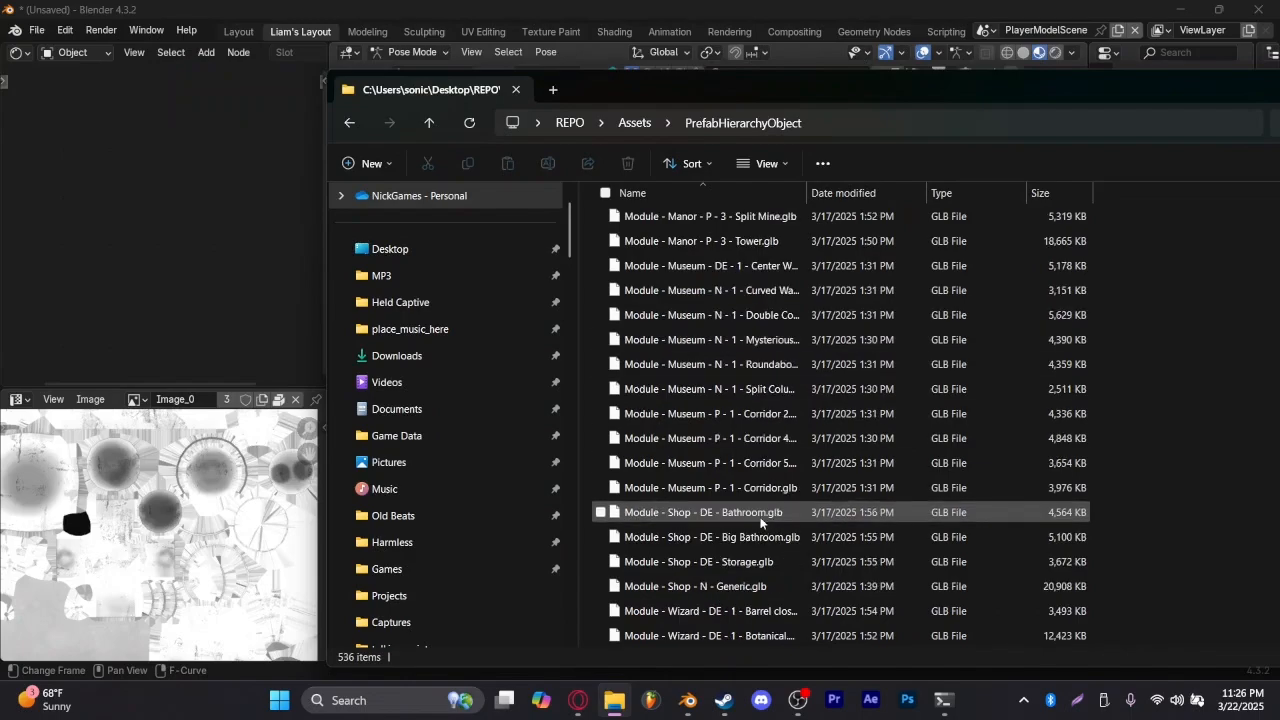
# Import Module - Shop - N - Generic.glb into the Blender scene as glTF 2.0 with the default options
pyautogui.moveTo(682, 96); pyautogui.dragTo(892, 69)
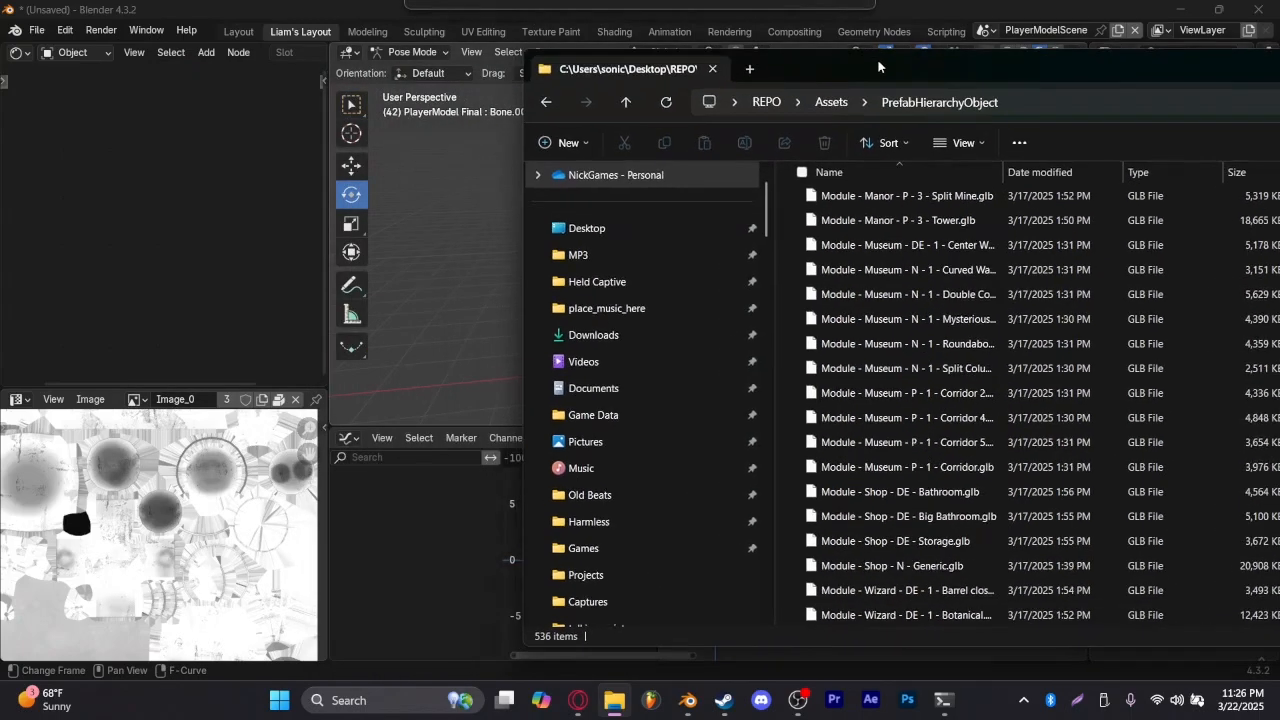
pyautogui.moveTo(905, 559); pyautogui.dragTo(509, 288)
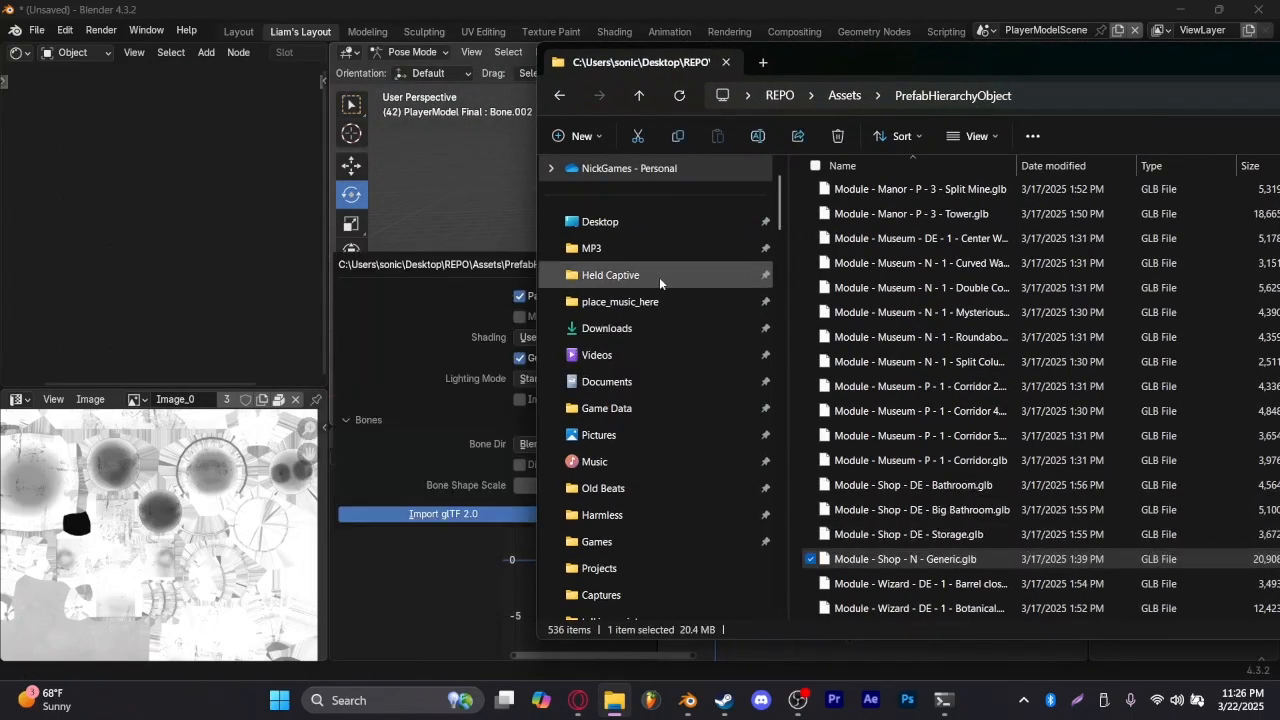
pyautogui.click(483, 514)
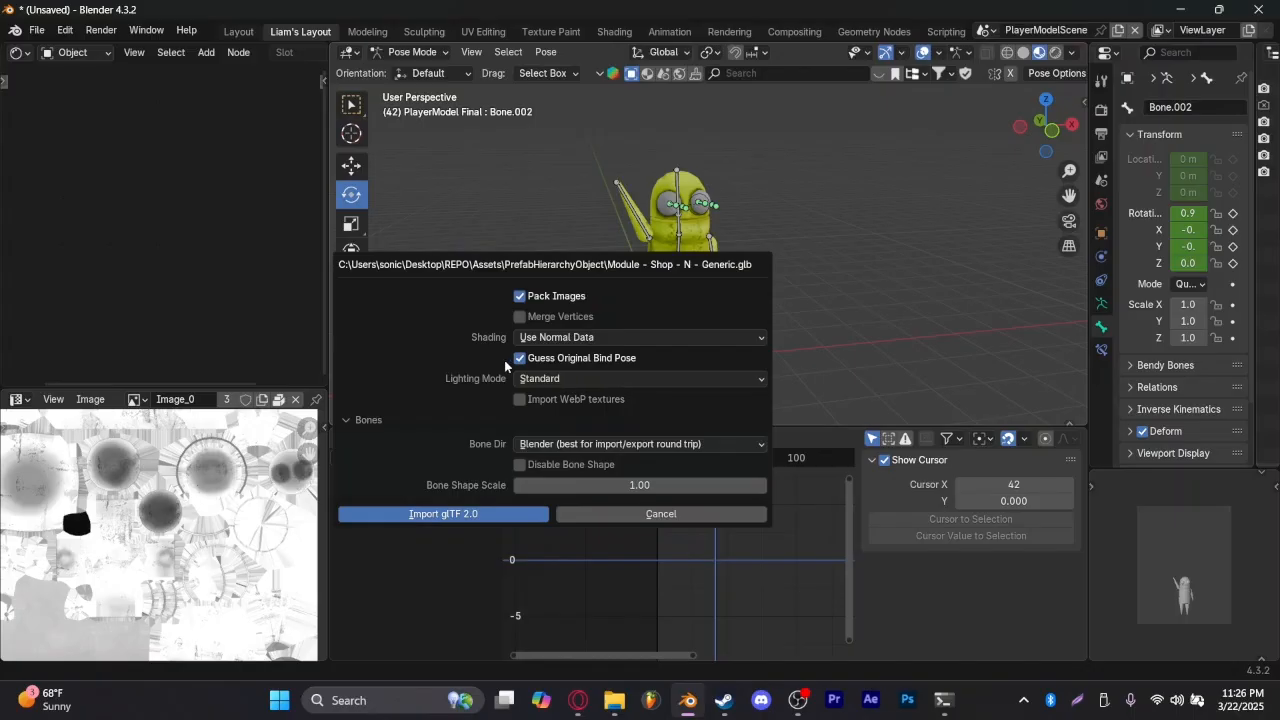
pyautogui.click(466, 514)
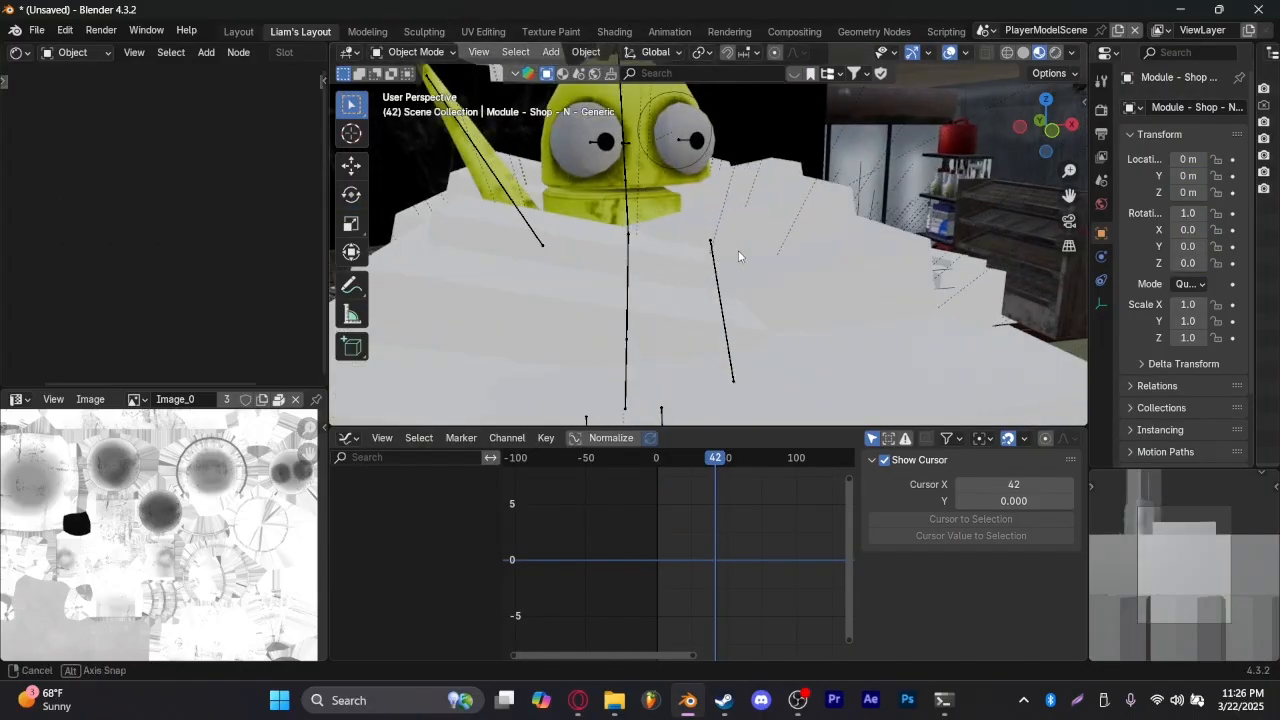
pyautogui.moveTo(738, 256); pyautogui.dragTo(838, 273, button='middle')
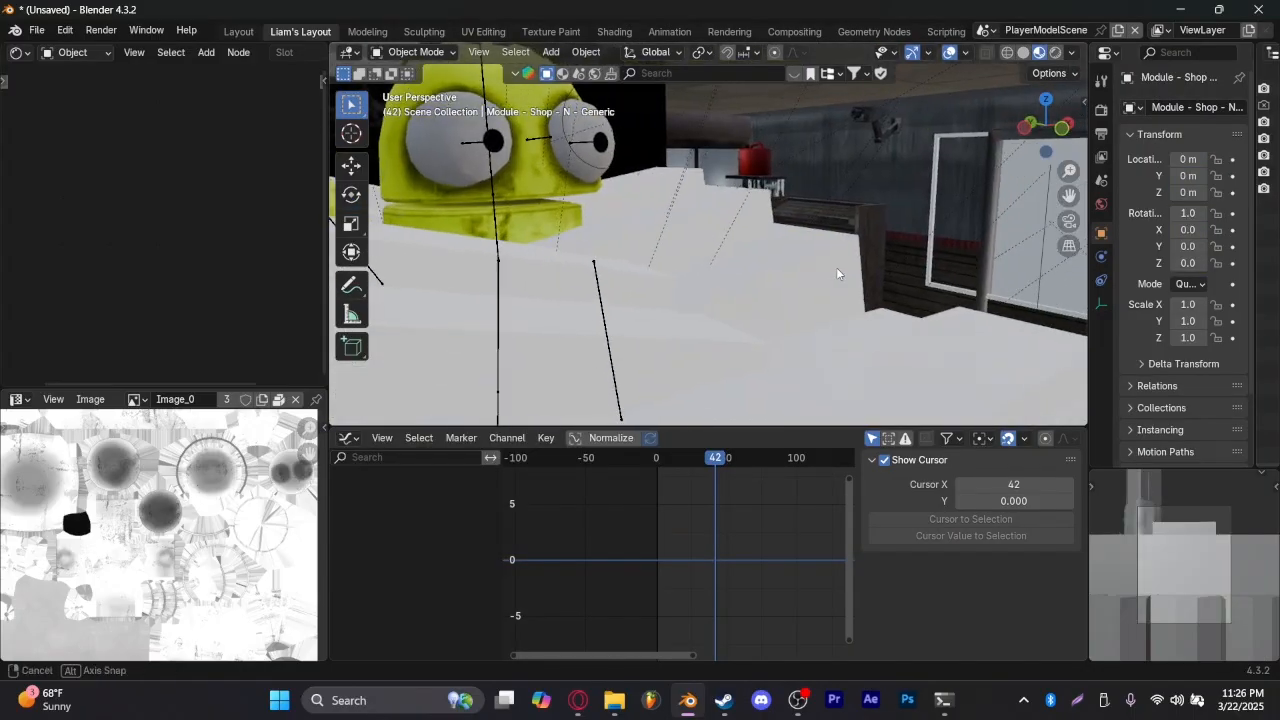
# Widen the outliner, expand the shop module's hierarchy and hide its Items group from the viewport
pyautogui.click(838, 273)
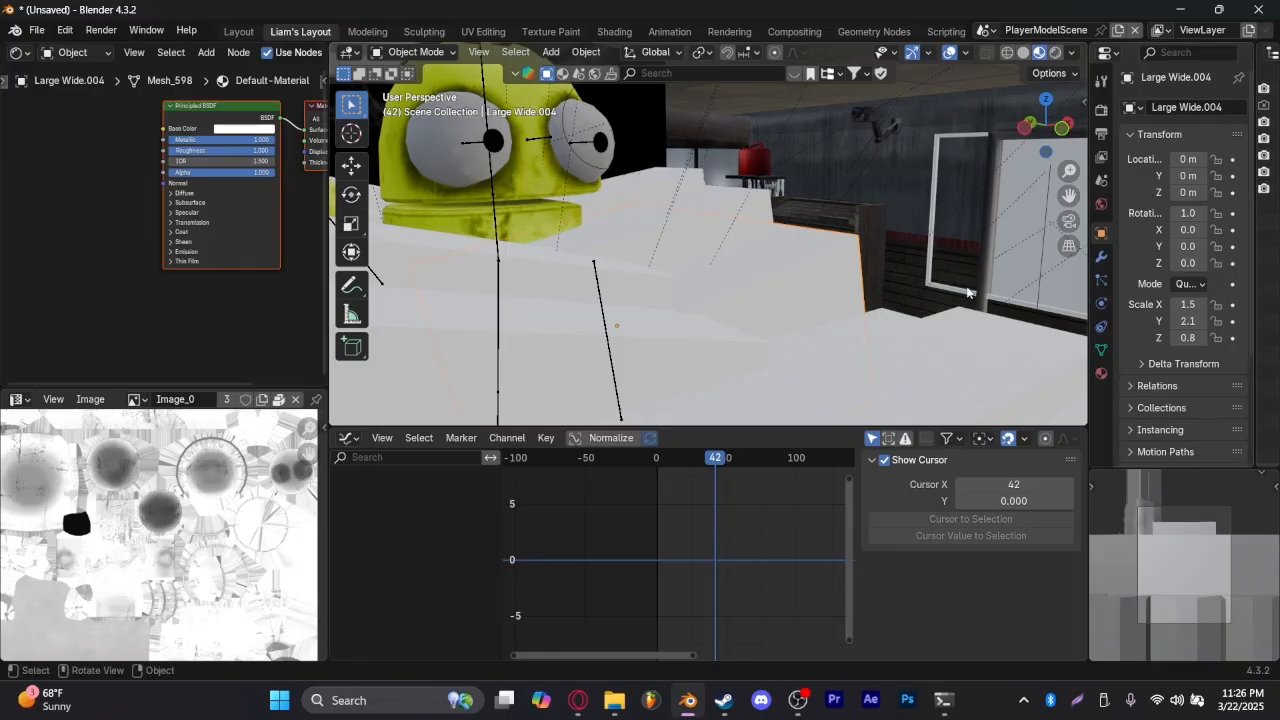
pyautogui.moveTo(1258, 242); pyautogui.dragTo(1055, 240)
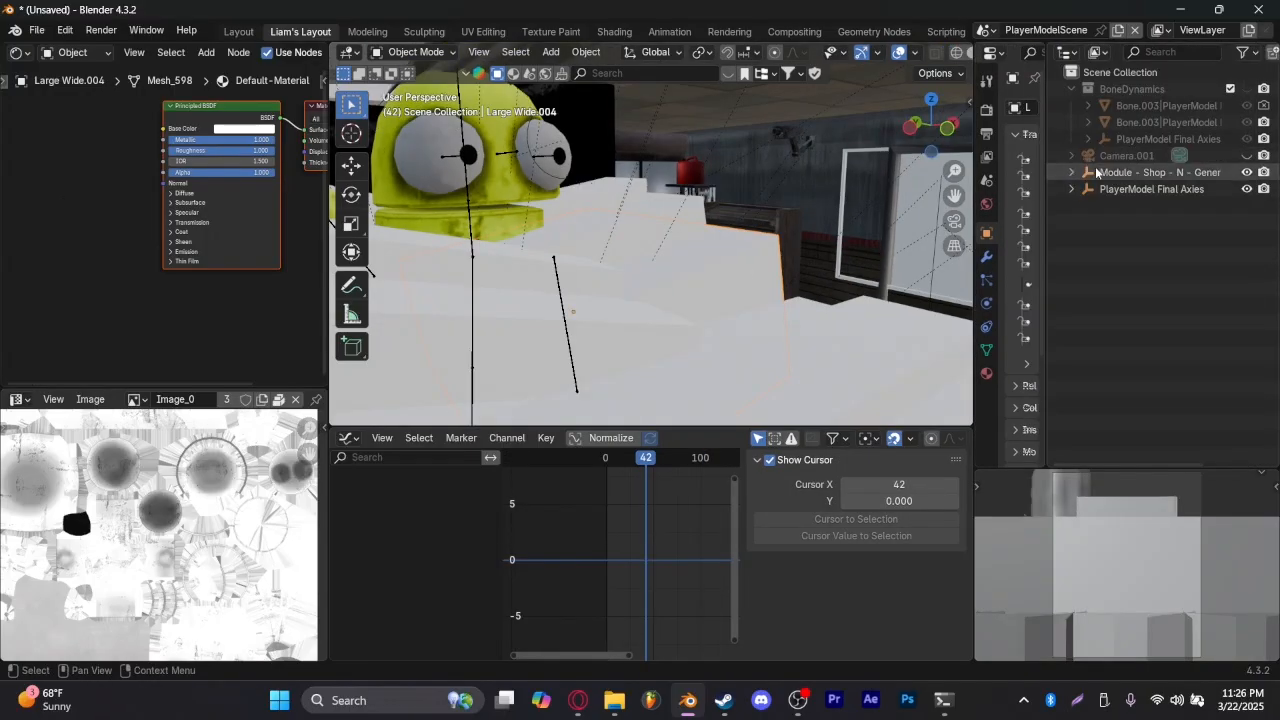
pyautogui.click(1160, 172)
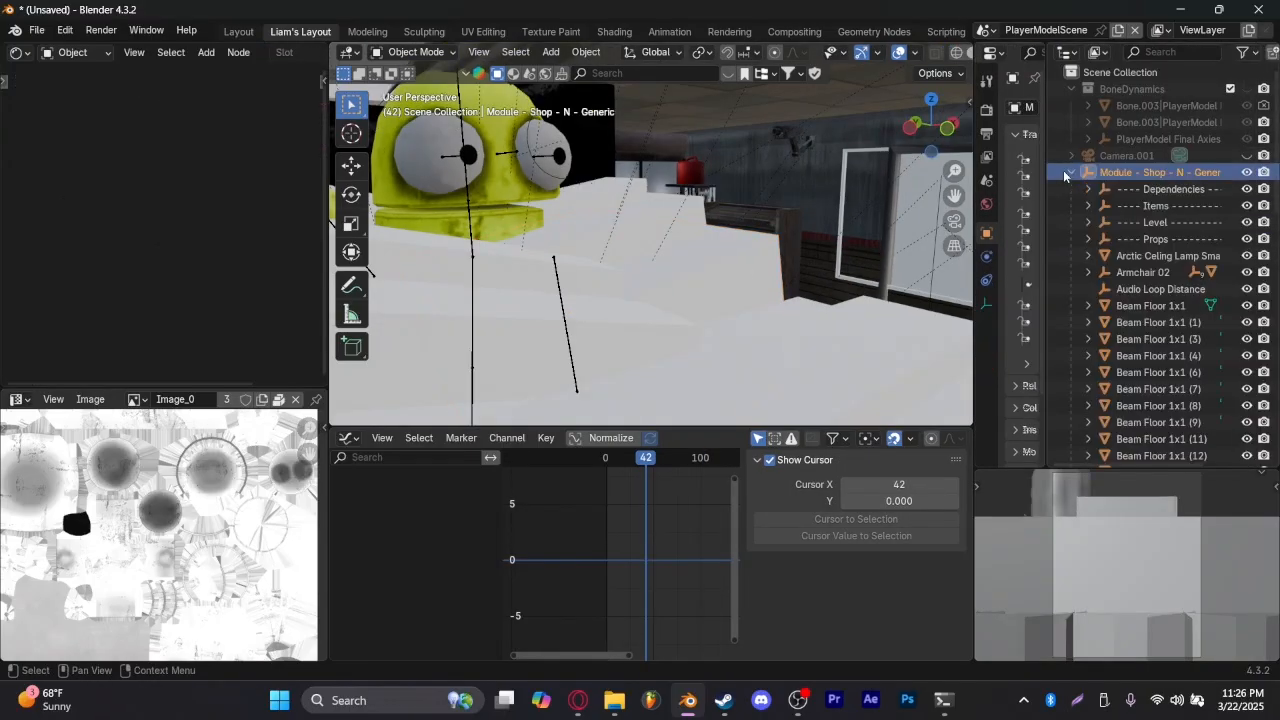
pyautogui.click(1180, 206)
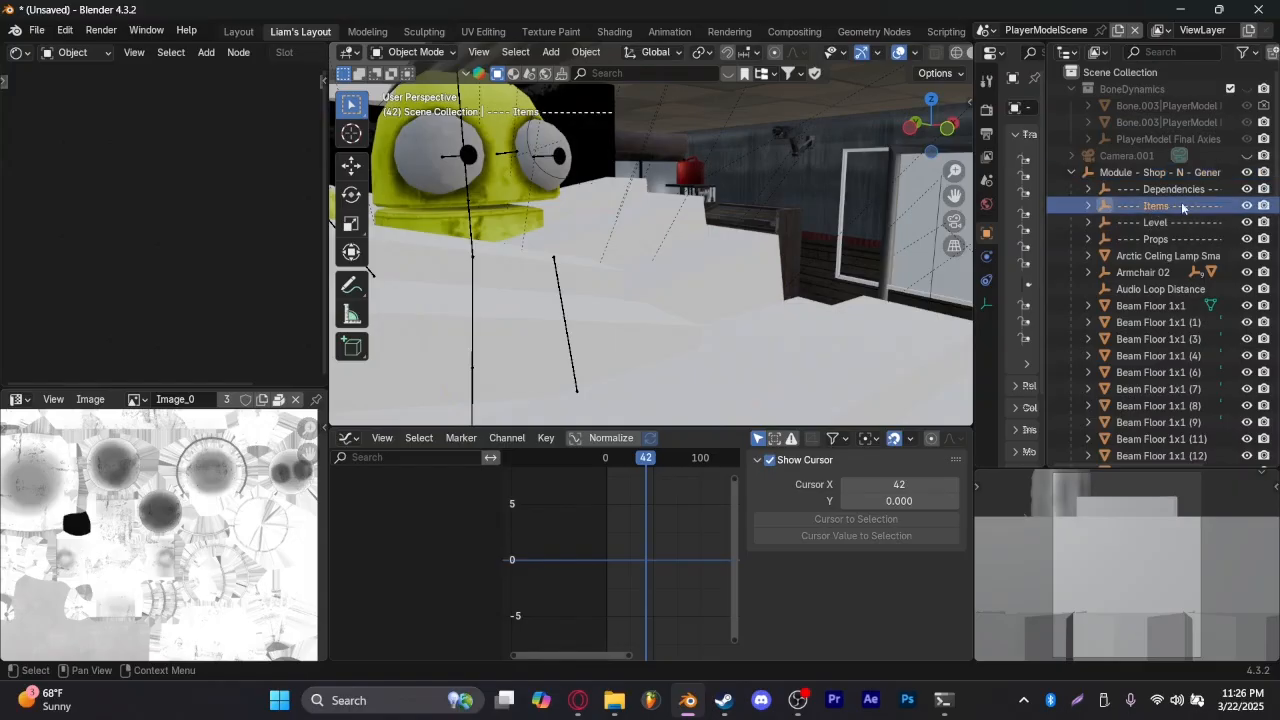
pyautogui.click(1248, 207)
pyautogui.click(1248, 207)
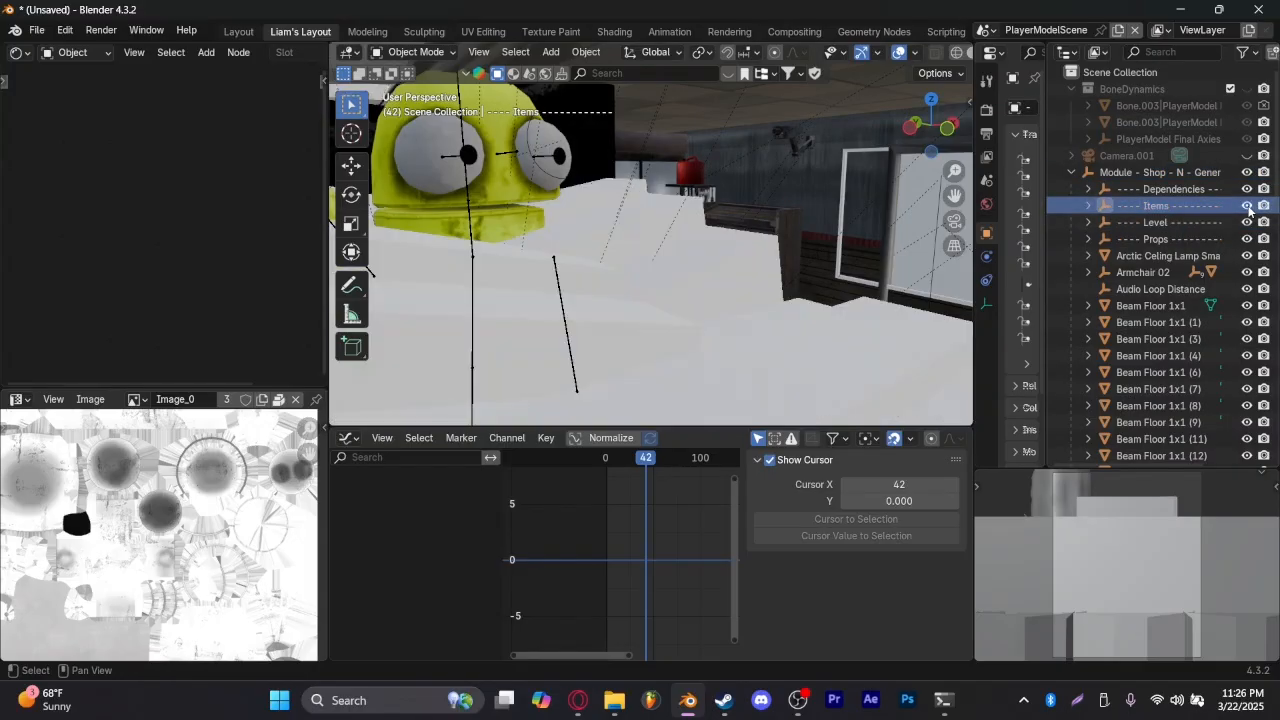
pyautogui.click(1250, 207)
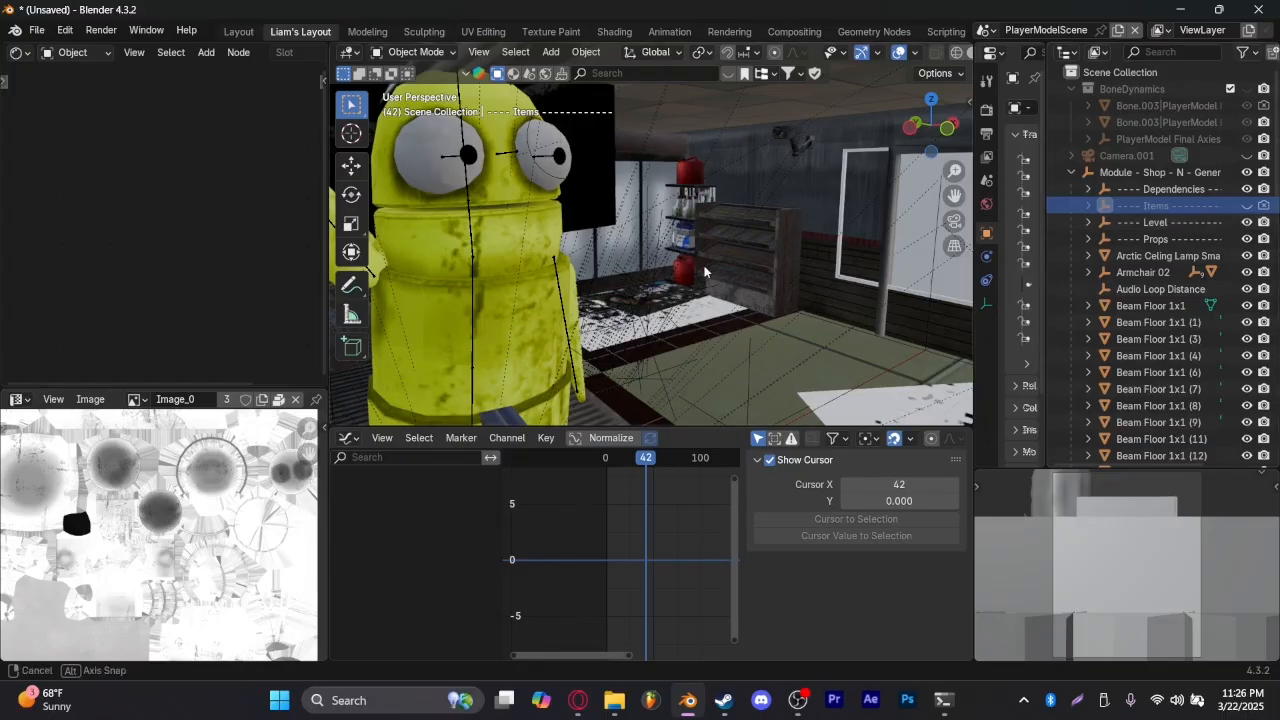
# Scale the avatar's armature down and move it out of the counter to stand beside it in the shop
pyautogui.scroll(-6, 624, 272)
pyautogui.scroll(6, 529, 283)
pyautogui.click(529, 283)
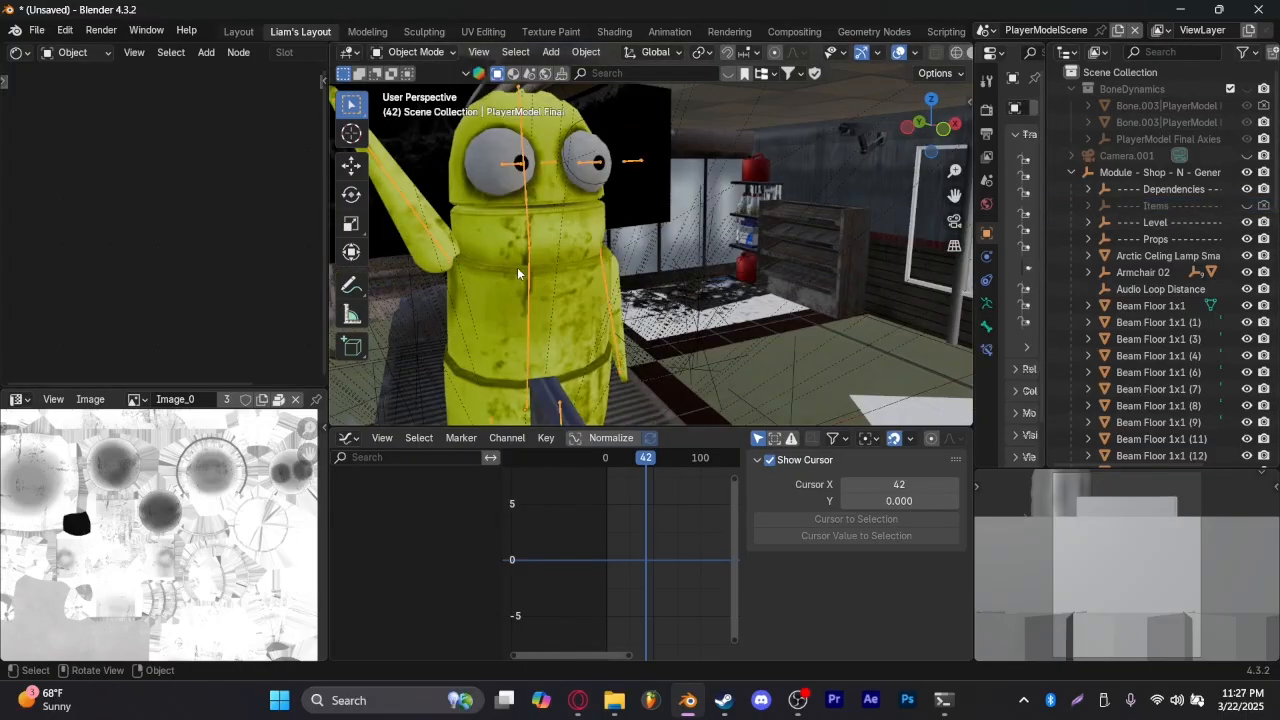
pyautogui.press('g')
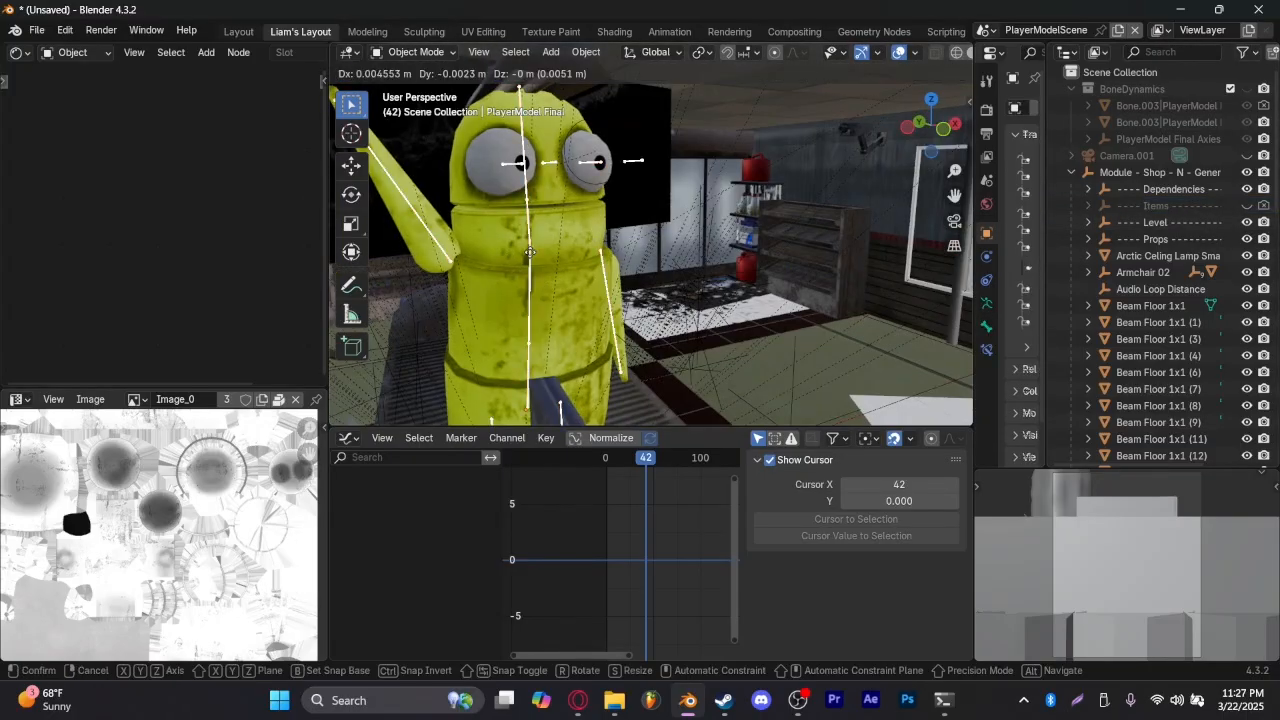
pyautogui.click(530, 251)
pyautogui.press('s')
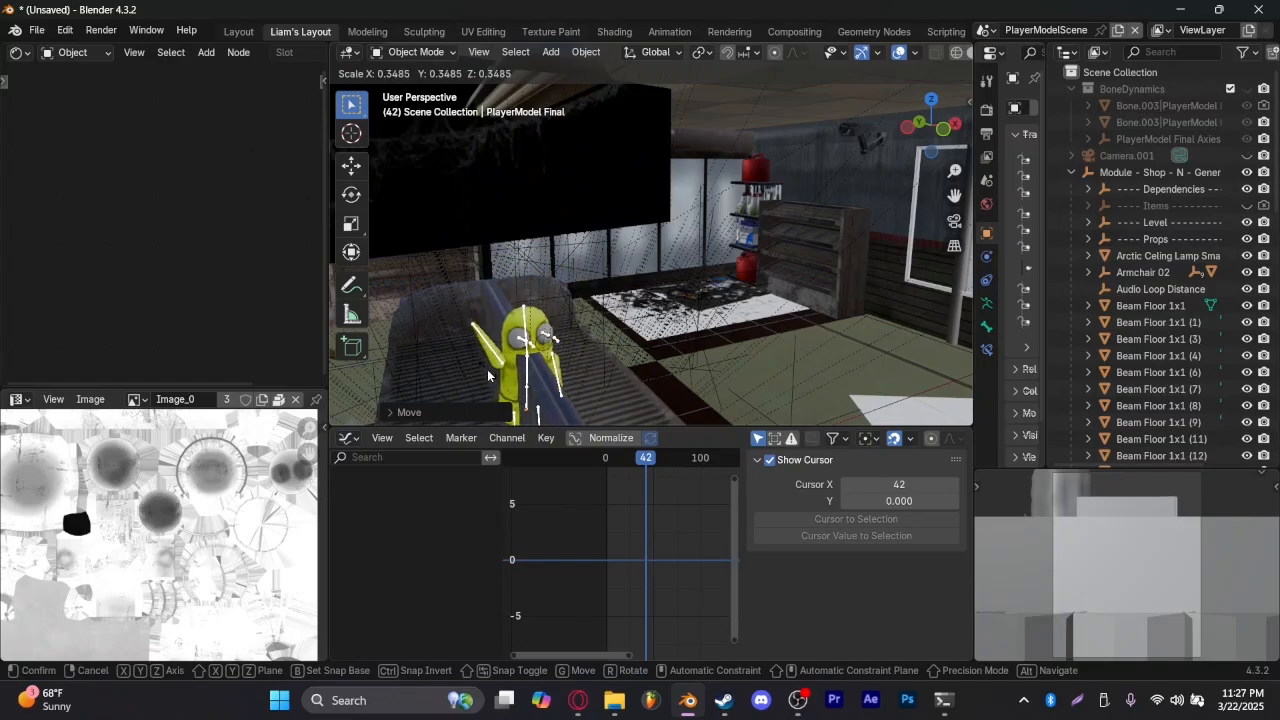
pyautogui.click(525, 330)
pyautogui.press('g')
pyautogui.click(650, 345)
pyautogui.moveTo(650, 345); pyautogui.dragTo(705, 330, button='middle')
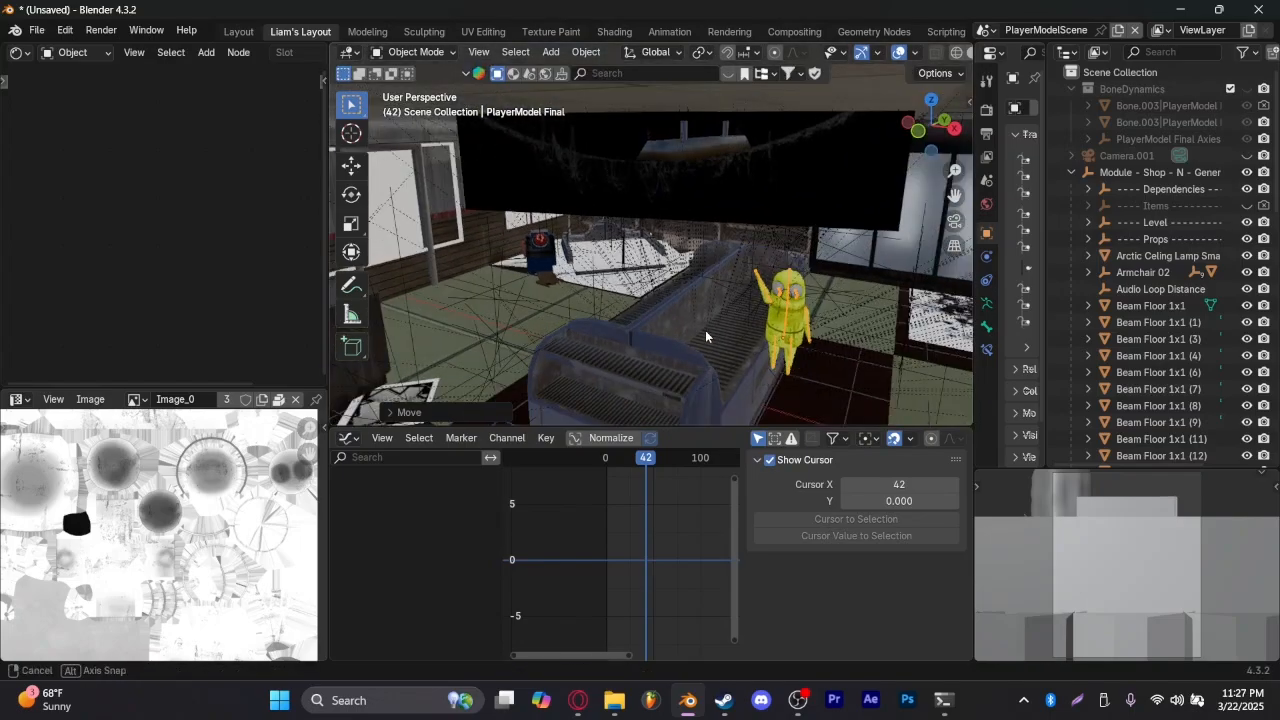
# Fine-tune the avatar's scale to suit the shop and place it on the floor beside the counter
pyautogui.press('s')
pyautogui.press('Escape')
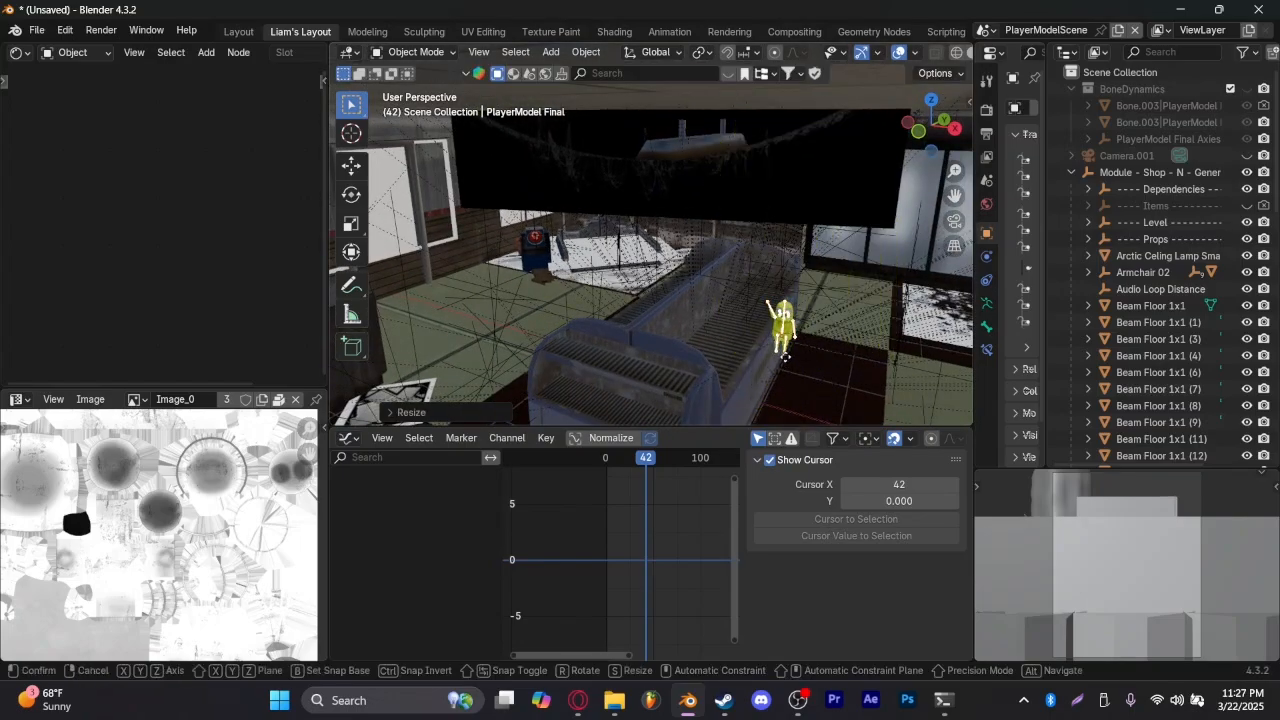
pyautogui.moveTo(770, 360); pyautogui.dragTo(585, 318, button='middle')
pyautogui.press('s')
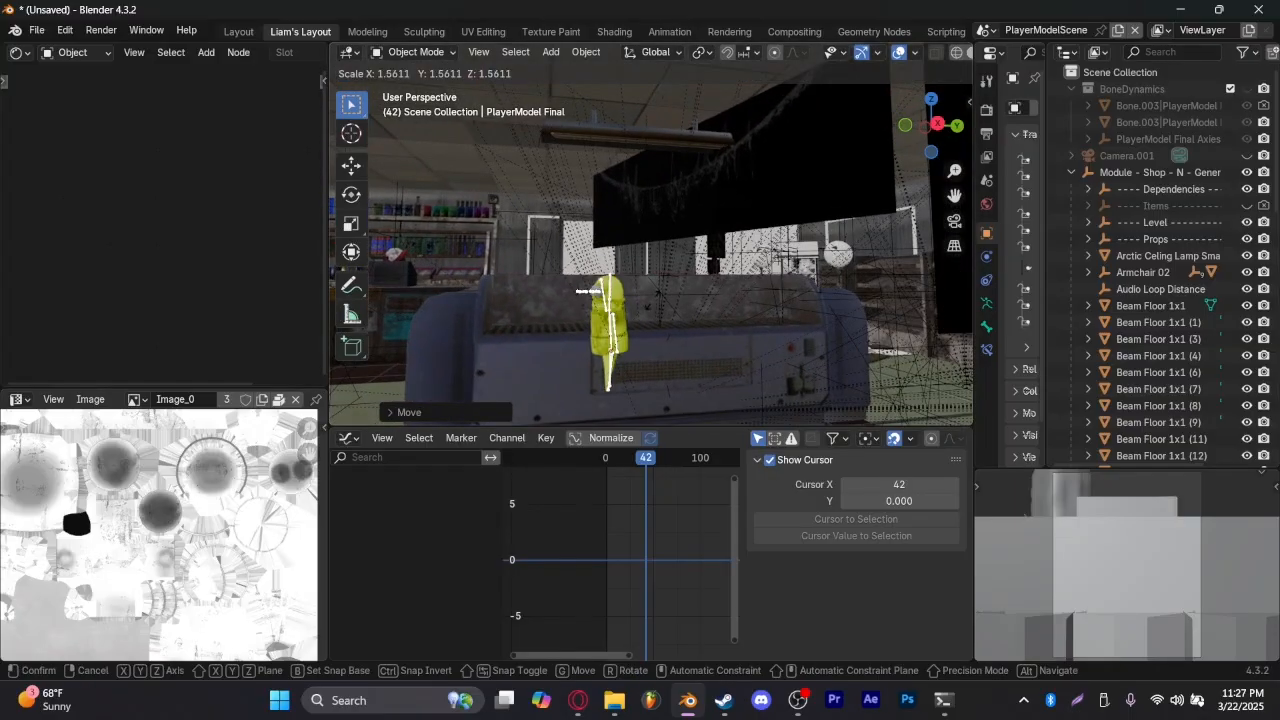
pyautogui.click(705, 325)
pyautogui.press('g')
pyautogui.click(723, 325)
pyautogui.moveTo(723, 325); pyautogui.dragTo(802, 350, button='middle')
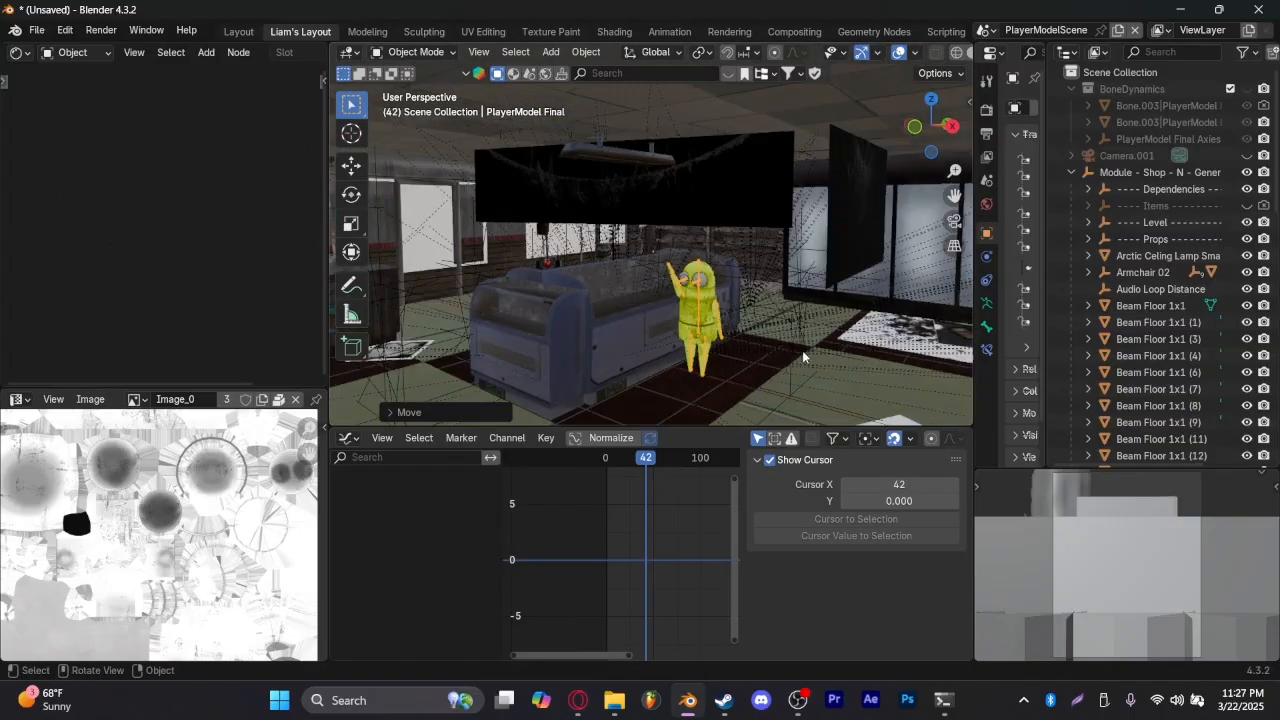
pyautogui.press('g')
pyautogui.click(795, 398)
# Make the hanging spiderweb plane's background transparent by linking its image texture's Alpha output to the Principled BSDF Alpha input
pyautogui.moveTo(795, 398); pyautogui.dragTo(557, 177, button='middle')
pyautogui.click(510, 217)
pyautogui.moveTo(510, 217); pyautogui.dragTo(500, 219, button='middle')
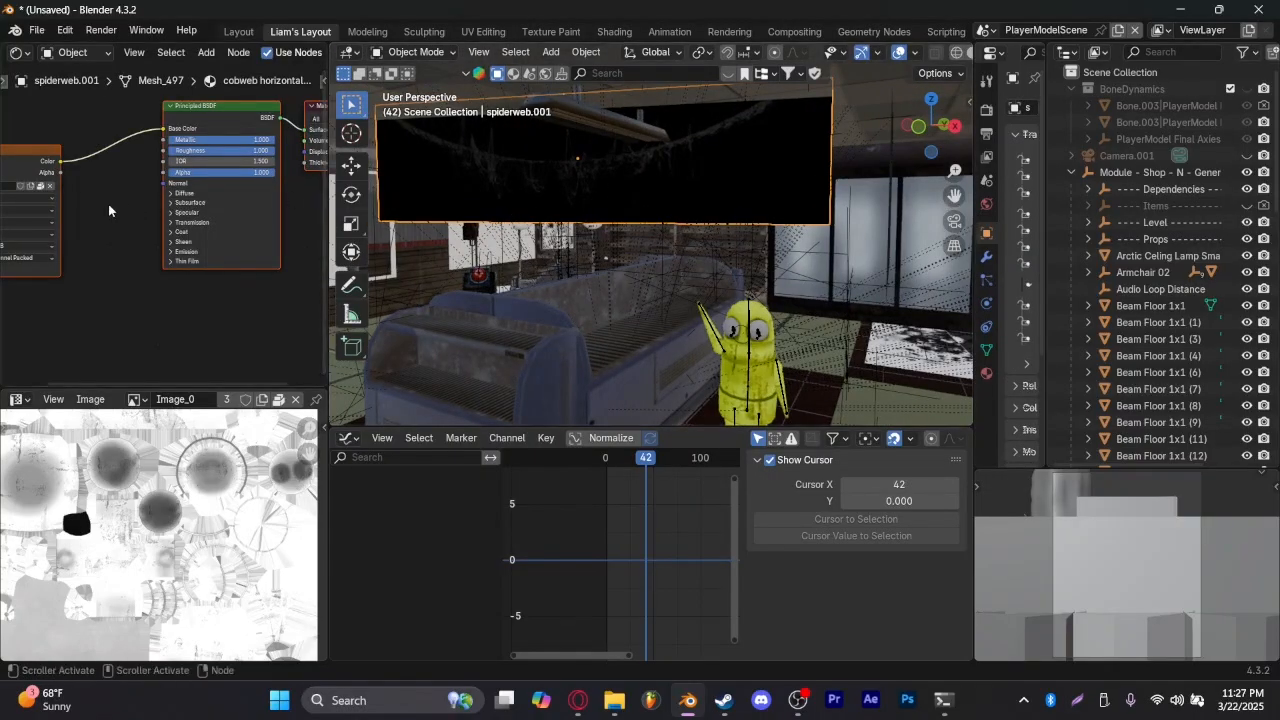
pyautogui.moveTo(61, 172); pyautogui.dragTo(165, 173)
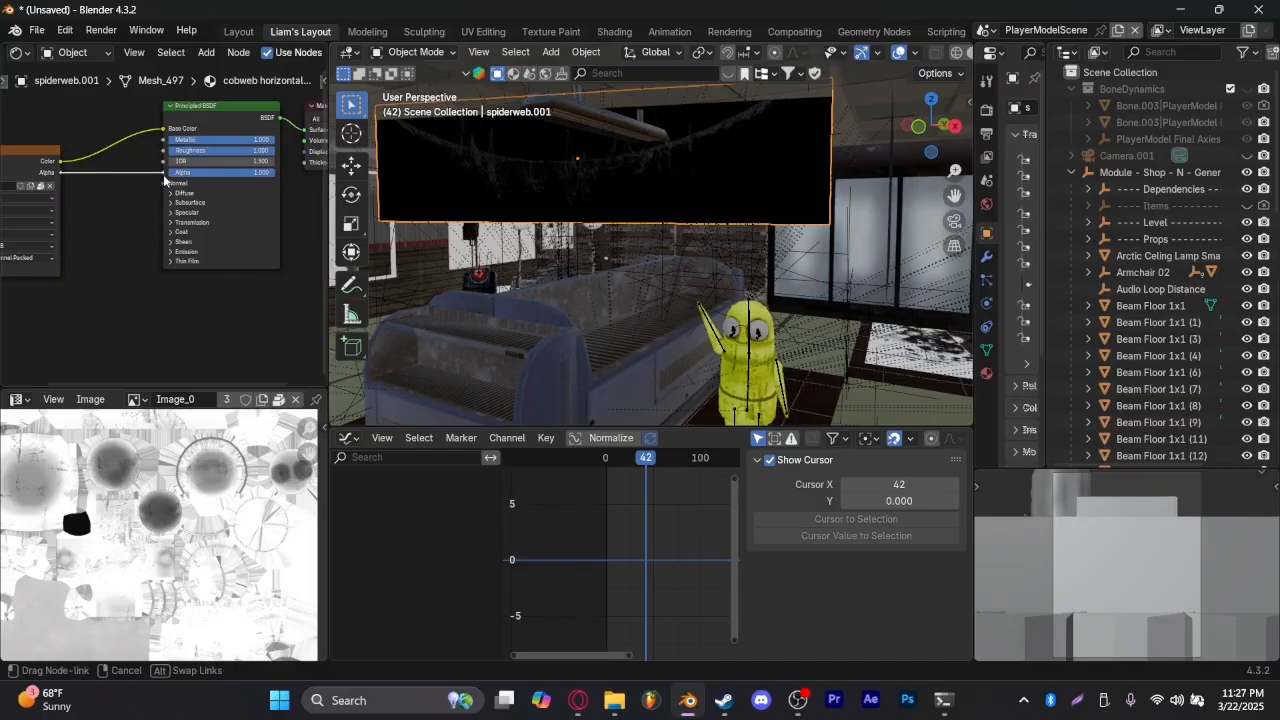
pyautogui.moveTo(638, 213); pyautogui.dragTo(873, 240, button='middle')
pyautogui.moveTo(696, 186); pyautogui.dragTo(451, 175, button='middle')
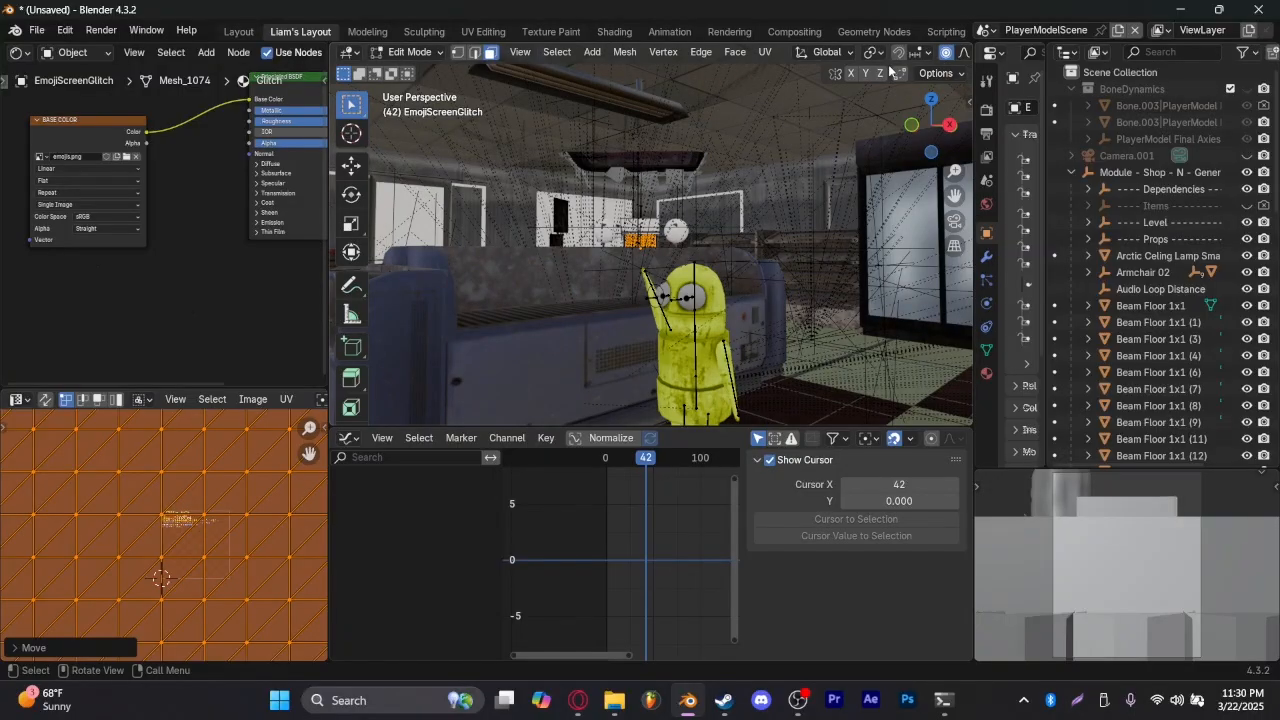
# Show the scene in Rendered shading and switch the render engine to EEVEE
pyautogui.moveTo(976, 105); pyautogui.dragTo(1021, 108)
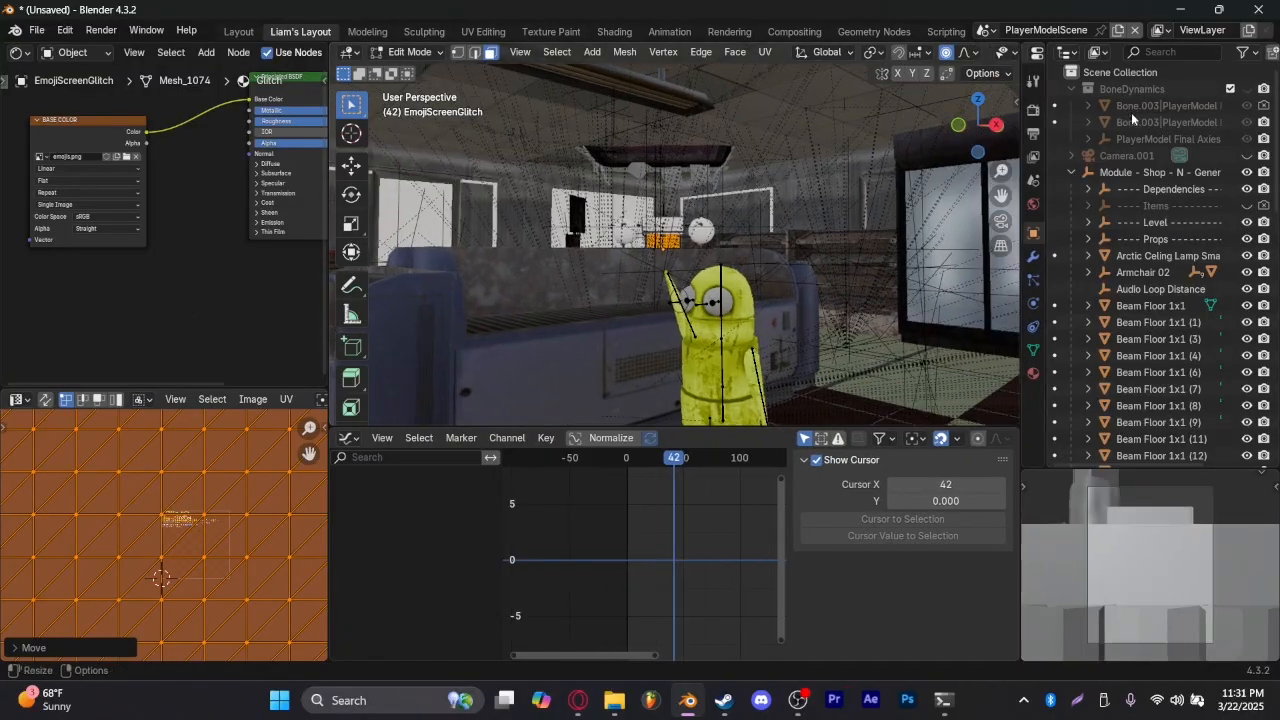
pyautogui.press('z')
pyautogui.click(669, 184)
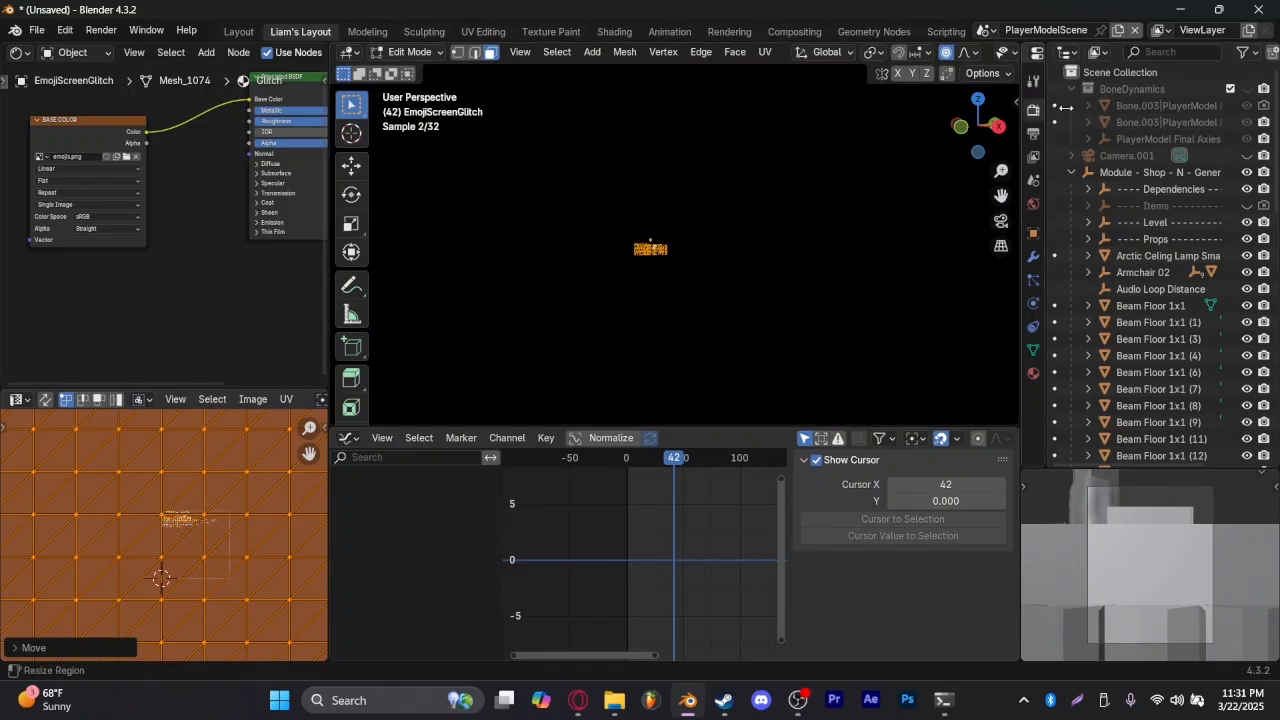
pyautogui.moveTo(1152, 86); pyautogui.dragTo(1256, 90)
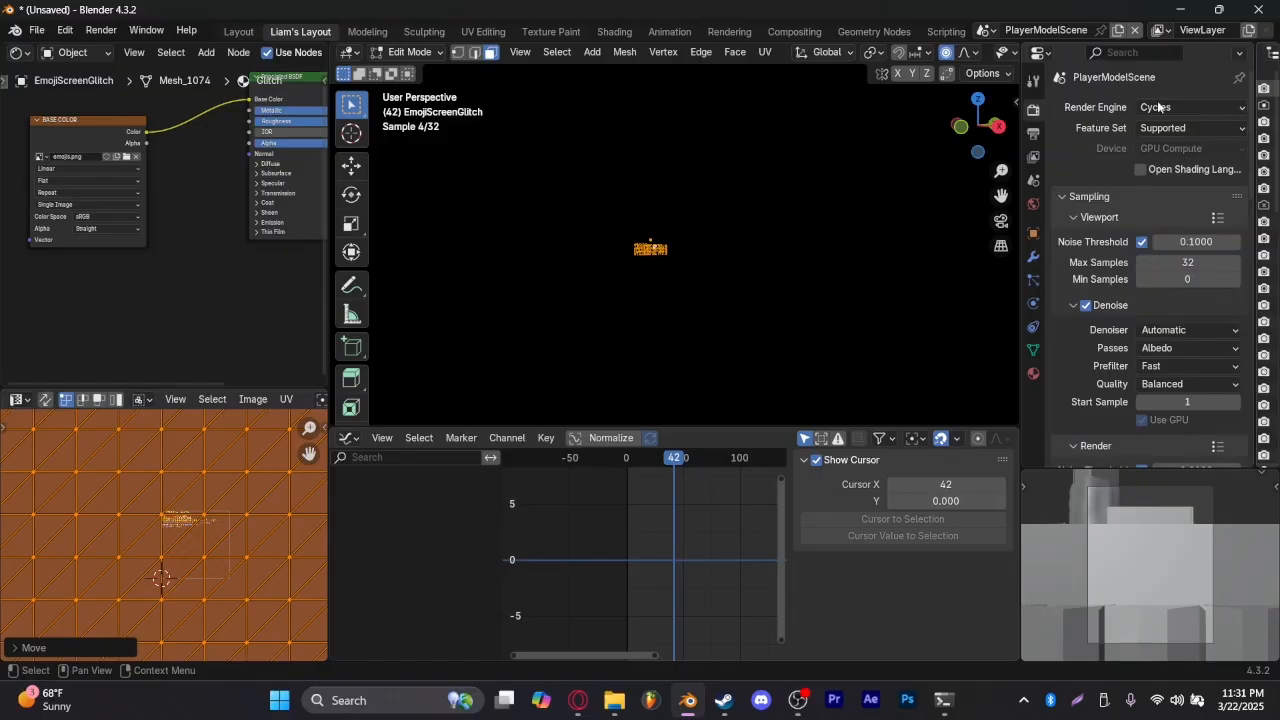
pyautogui.click(1158, 107)
pyautogui.click(1160, 65)
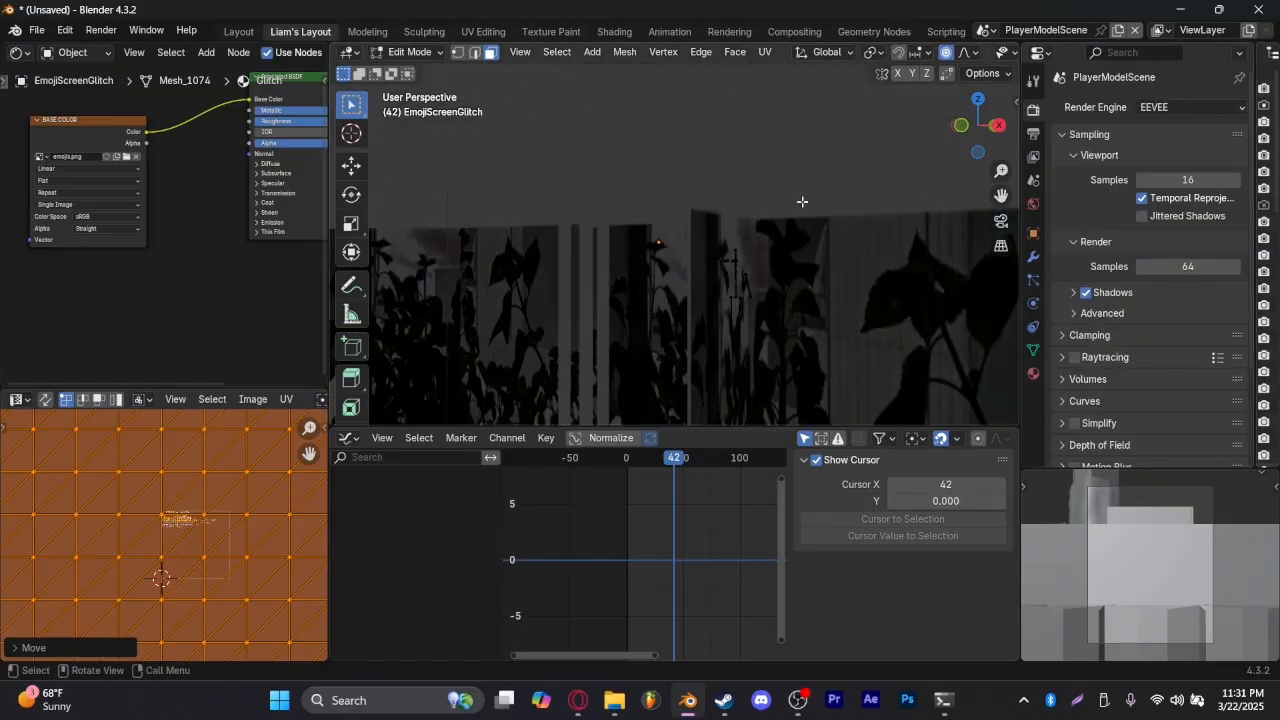
pyautogui.moveTo(802, 201); pyautogui.dragTo(684, 234, button='middle')
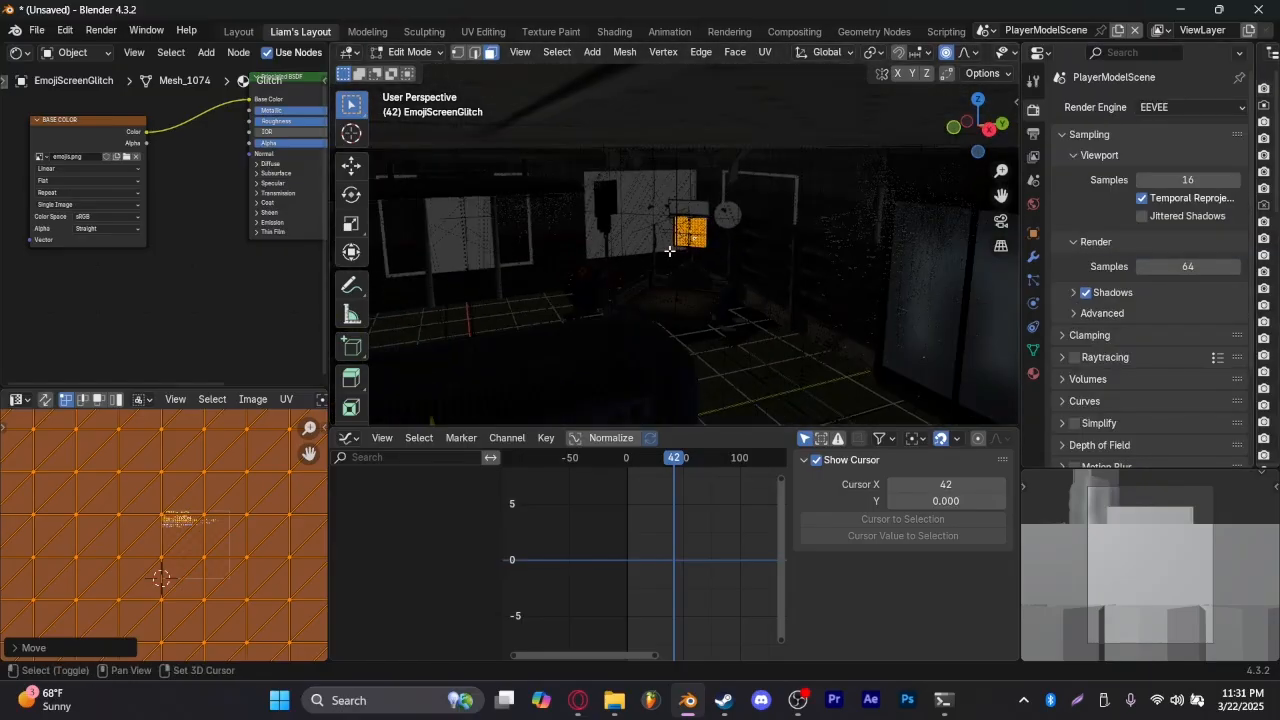
pyautogui.hotkey('shift', 'a')
pyautogui.press('Escape')
pyautogui.hotkey('shift', 'a')
pyautogui.press('Escape')
# Return to Object Mode, add an Area light and move it within the shop room
pyautogui.click(698, 311)
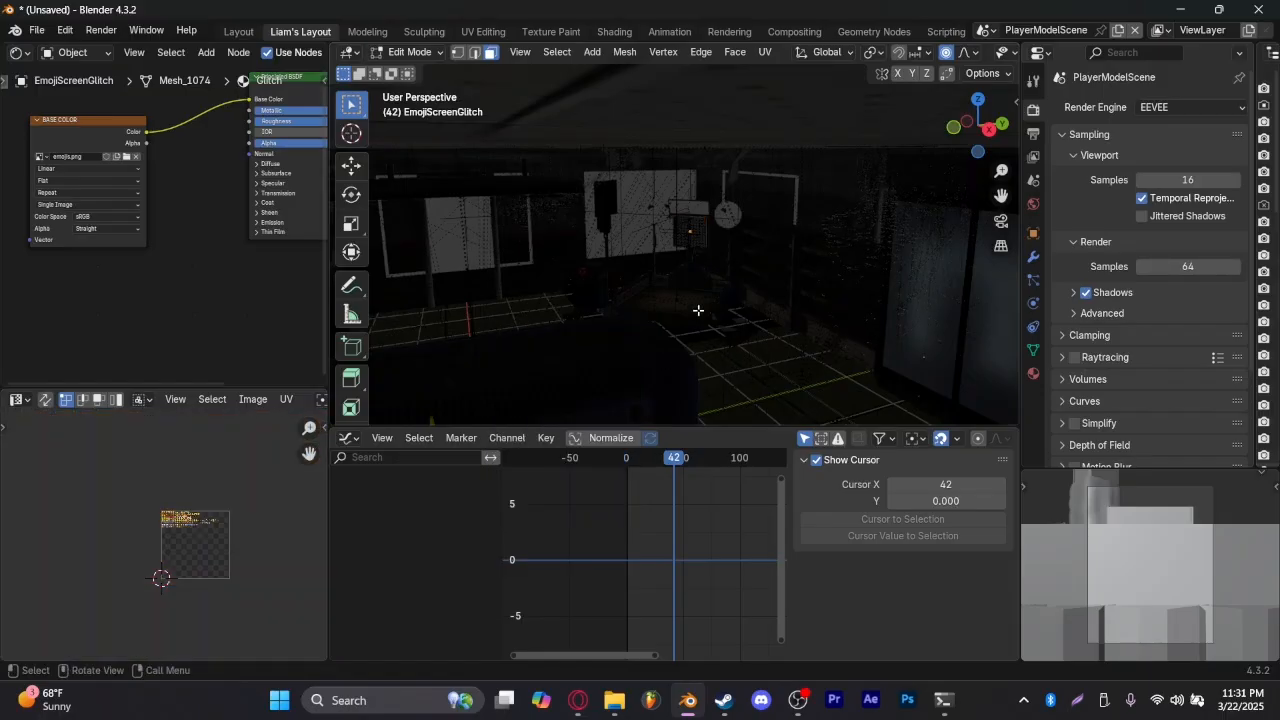
pyautogui.click(418, 54)
pyautogui.click(429, 68)
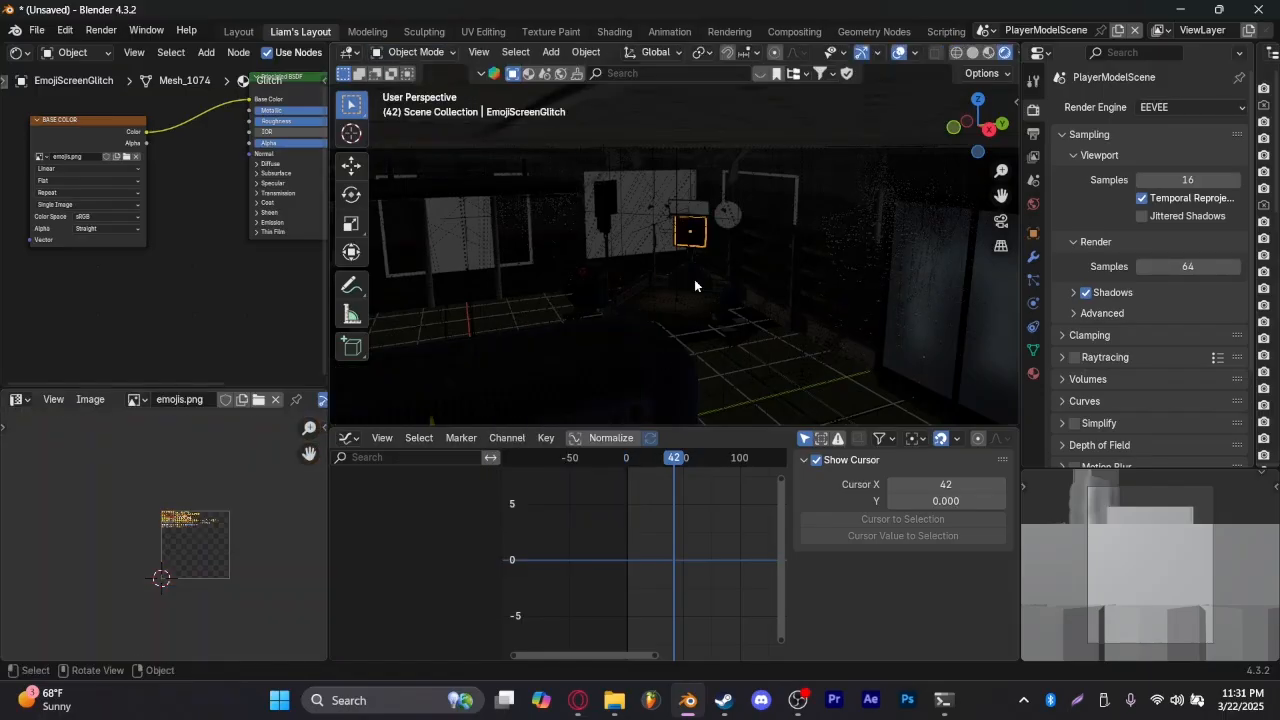
pyautogui.hotkey('shift', 'a')
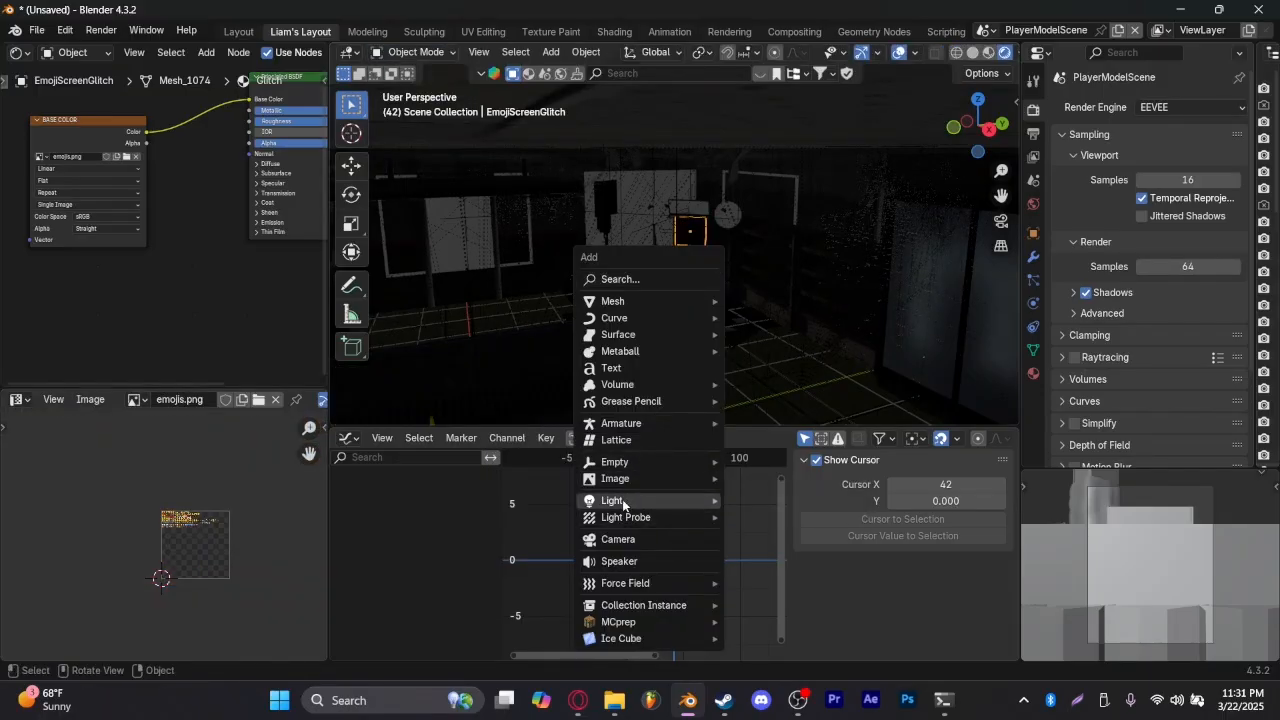
pyautogui.moveTo(660, 503)
pyautogui.click(762, 555)
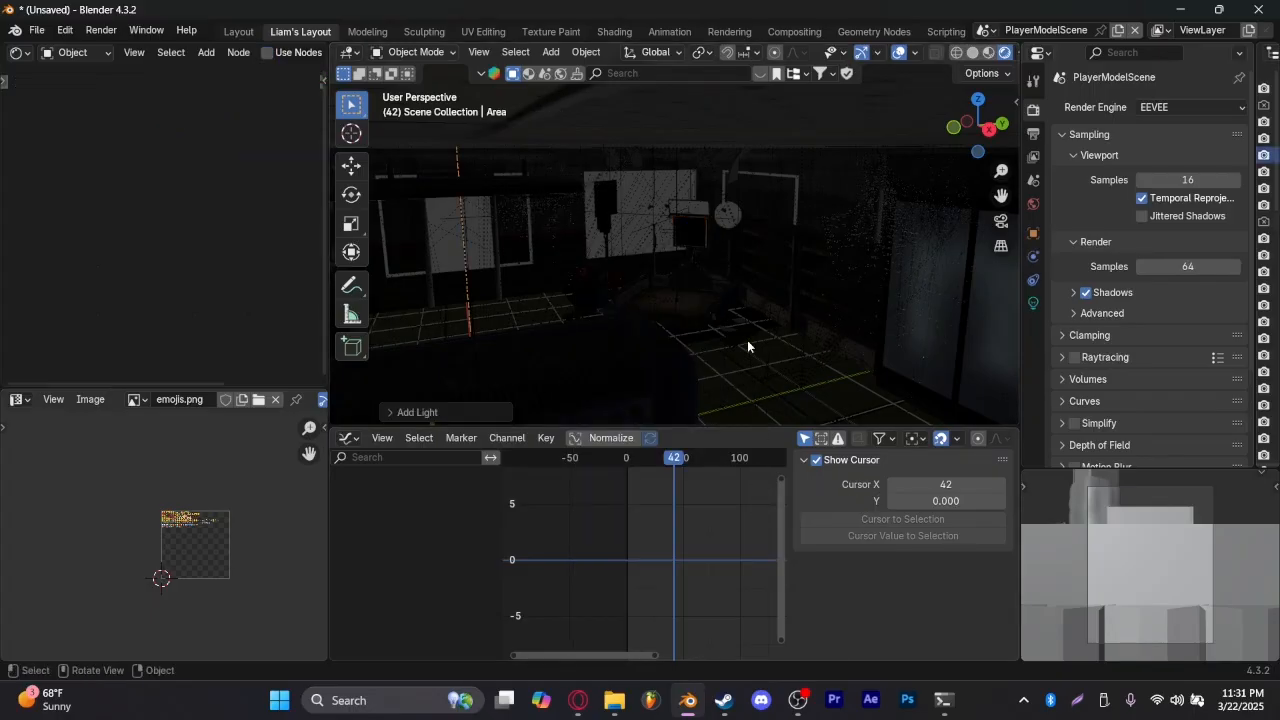
pyautogui.moveTo(747, 340); pyautogui.dragTo(686, 320, button='middle')
pyautogui.press('g')
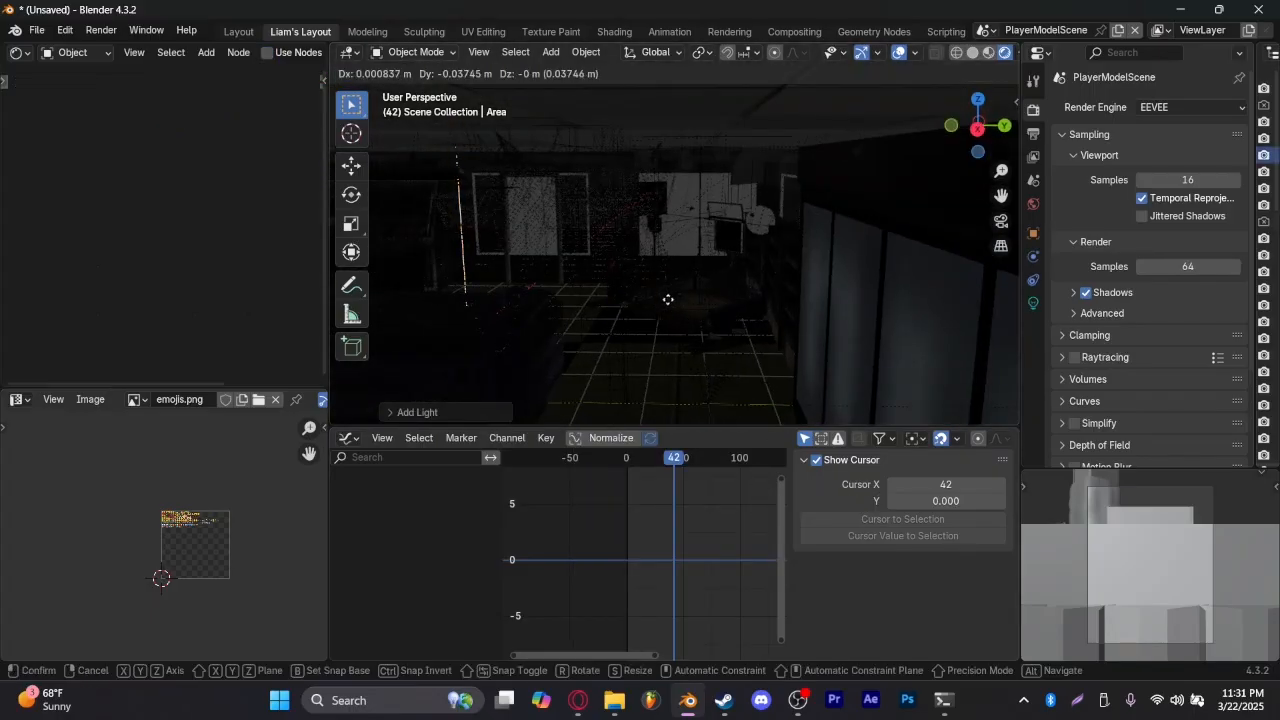
pyautogui.click(670, 187)
pyautogui.moveTo(563, 348); pyautogui.dragTo(600, 345, button='middle')
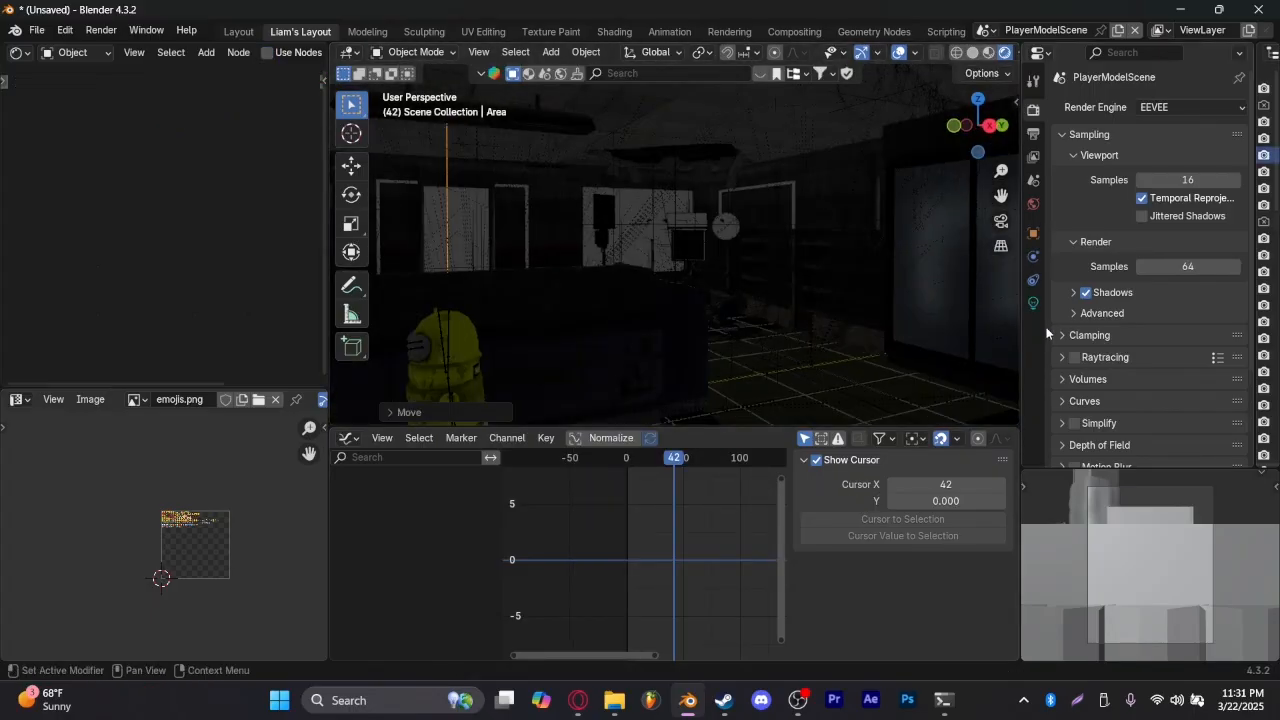
# Set the world background color to white to brighten the shop scene
pyautogui.click(1033, 204)
pyautogui.click(1190, 219)
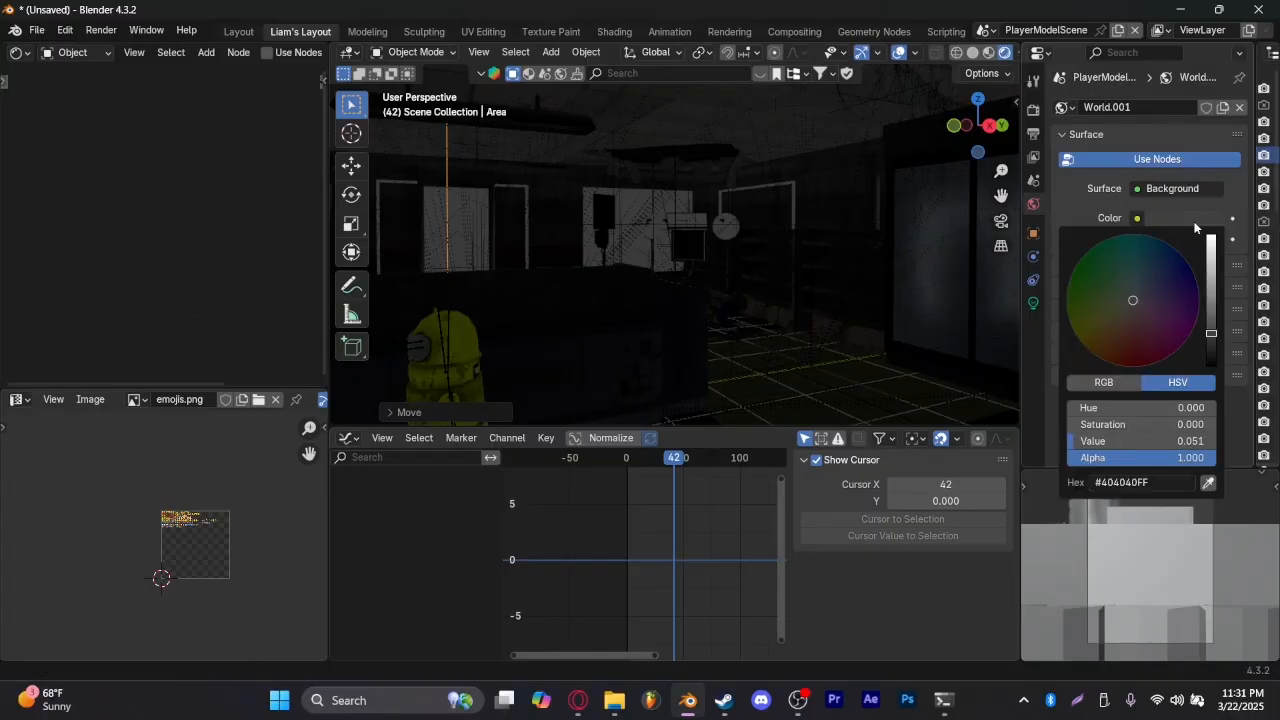
pyautogui.click(1208, 220)
pyautogui.moveTo(1205, 290); pyautogui.dragTo(1211, 236)
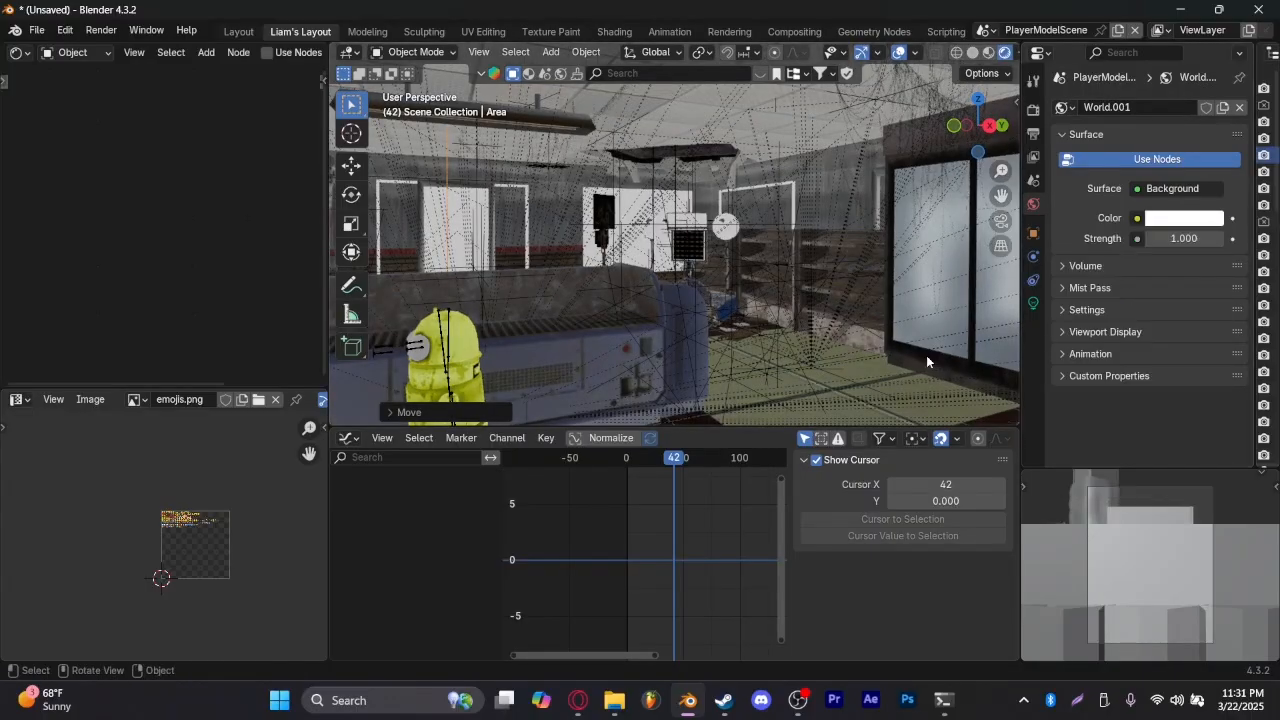
pyautogui.click(851, 358)
pyautogui.moveTo(851, 358); pyautogui.dragTo(751, 264, button='middle')
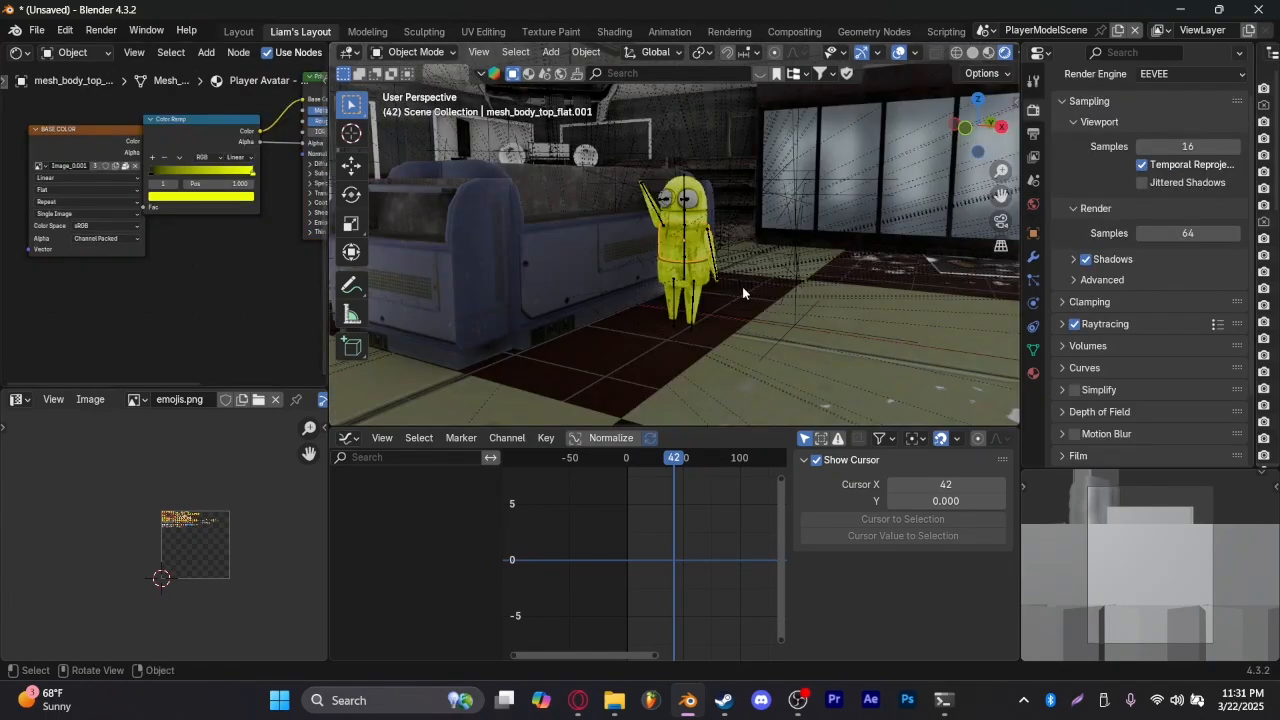
# Select the avatar's armature, play its animation and scrub the timeline to frame 16
pyautogui.click(662, 230)
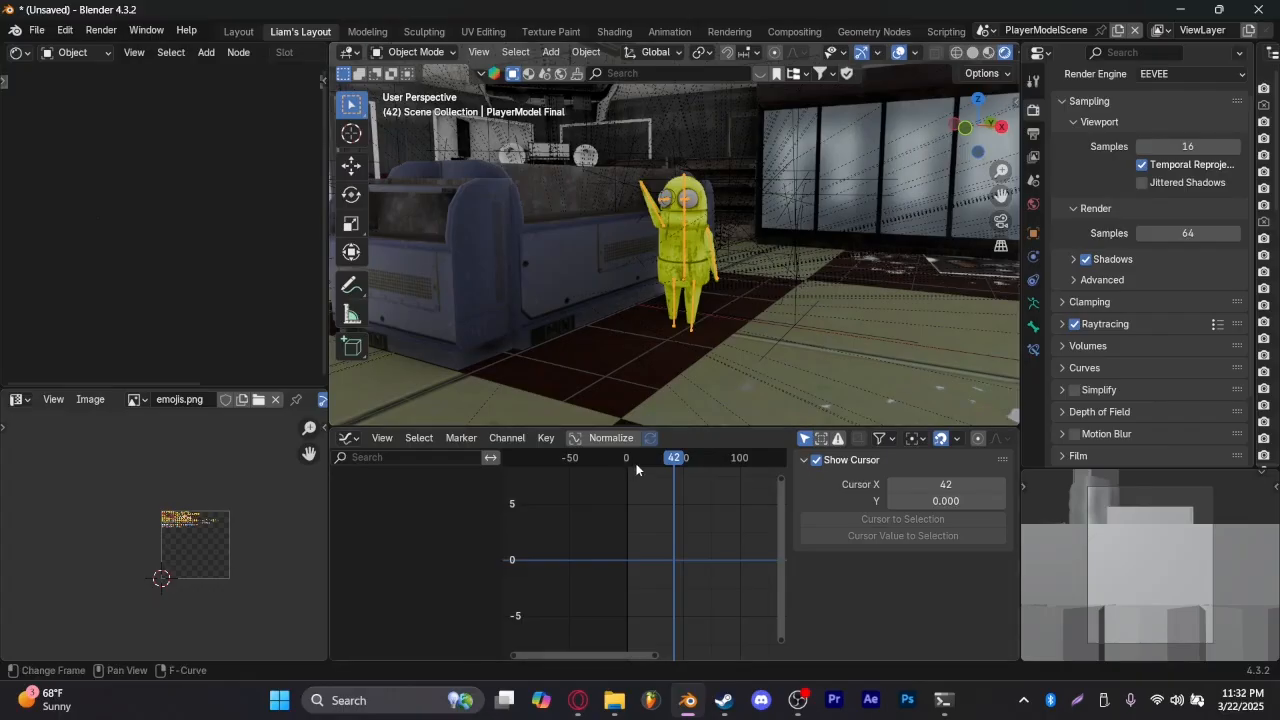
pyautogui.press('space')
pyautogui.moveTo(781, 467); pyautogui.dragTo(646, 467)
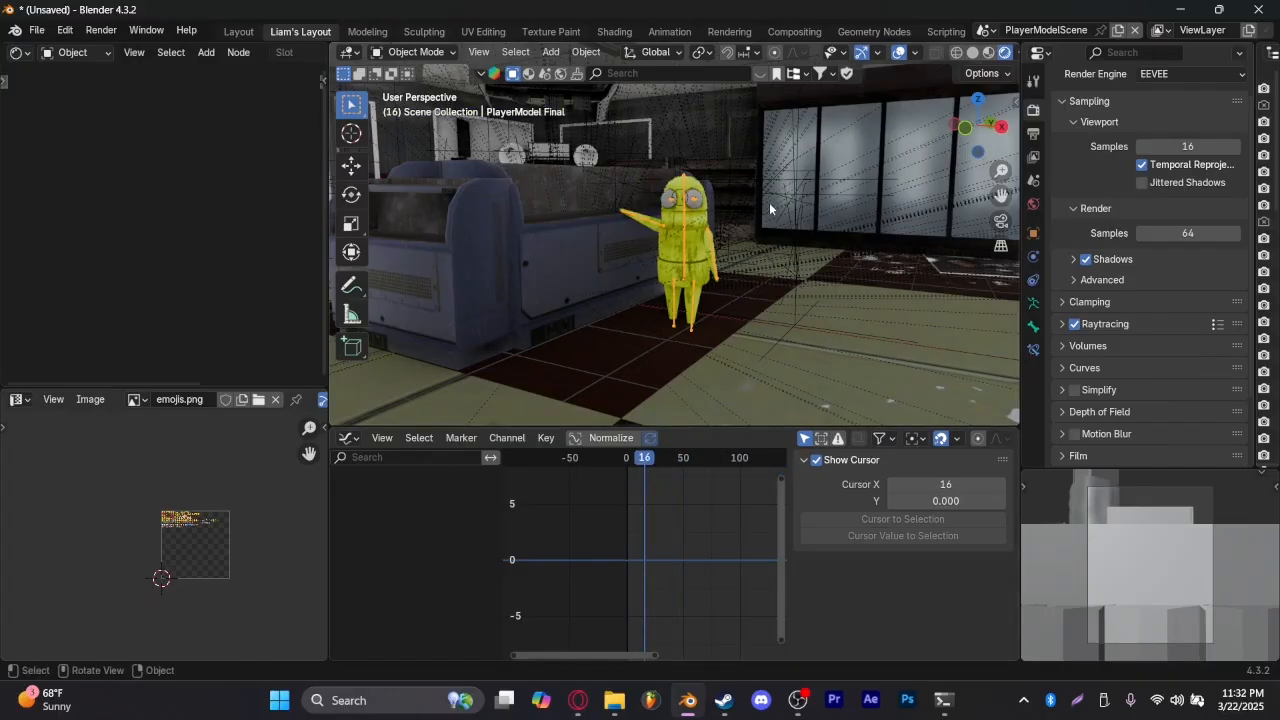